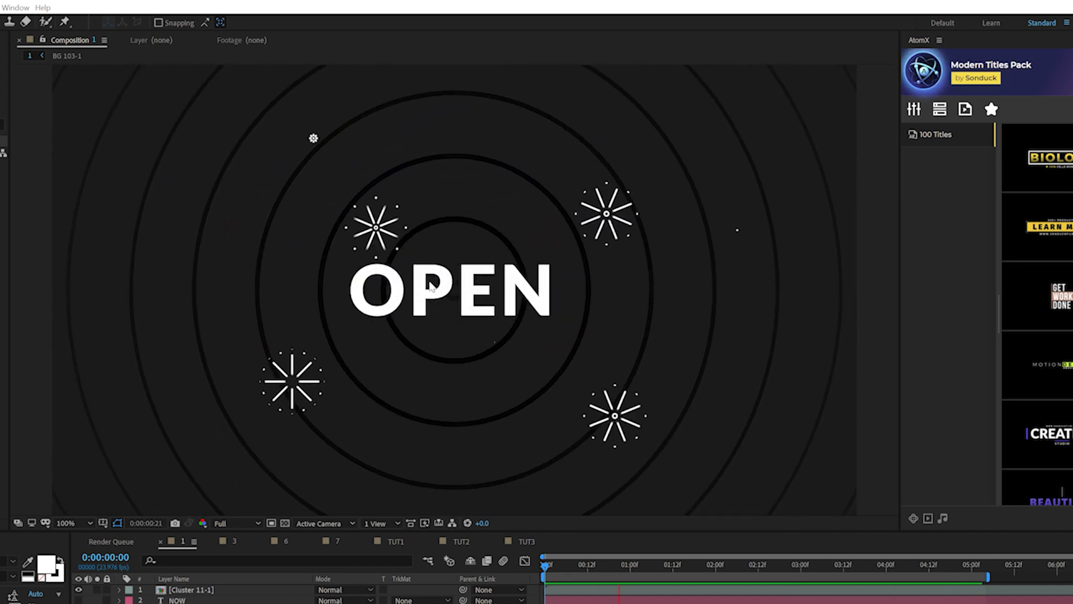
- In the TUT1 composition, hide the OPEN text layer
{"action": "left_click", "coordinate": [395, 541]}
{"action": "left_click", "coordinate": [126, 591]}
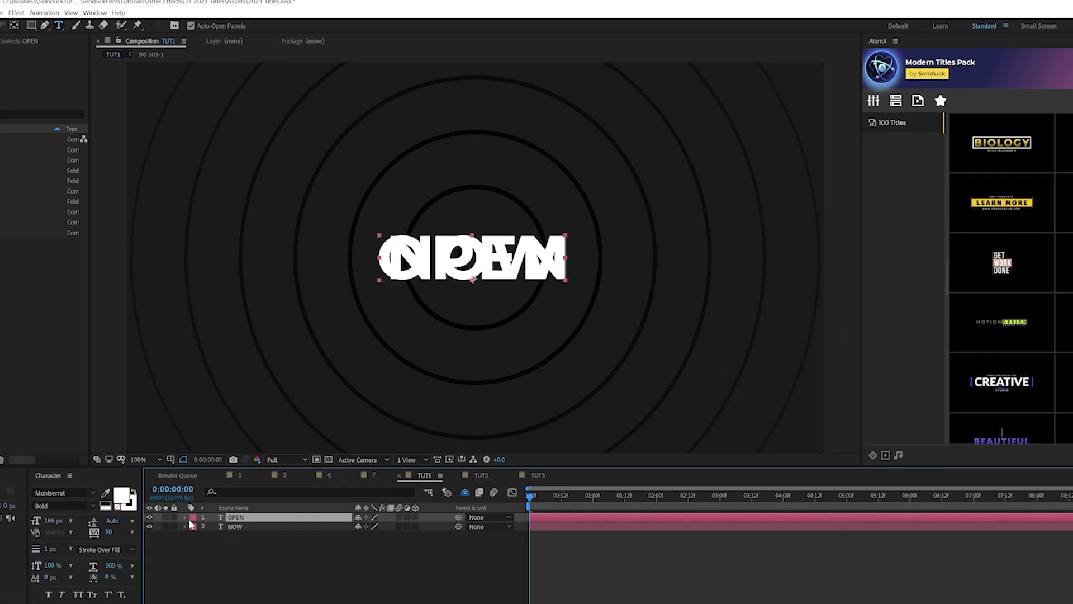
{"action": "left_click", "coordinate": [148, 526]}
{"action": "left_click", "coordinate": [148, 526]}
{"action": "mouse_move", "coordinate": [532, 498]}
{"action": "left_mouse_down"}
{"action": "mouse_move", "coordinate": [628, 501]}
{"action": "mouse_move", "coordinate": [515, 504]}
{"action": "left_mouse_up"}
{"action": "left_click", "coordinate": [196, 533]}
{"action": "left_click", "coordinate": [249, 517]}
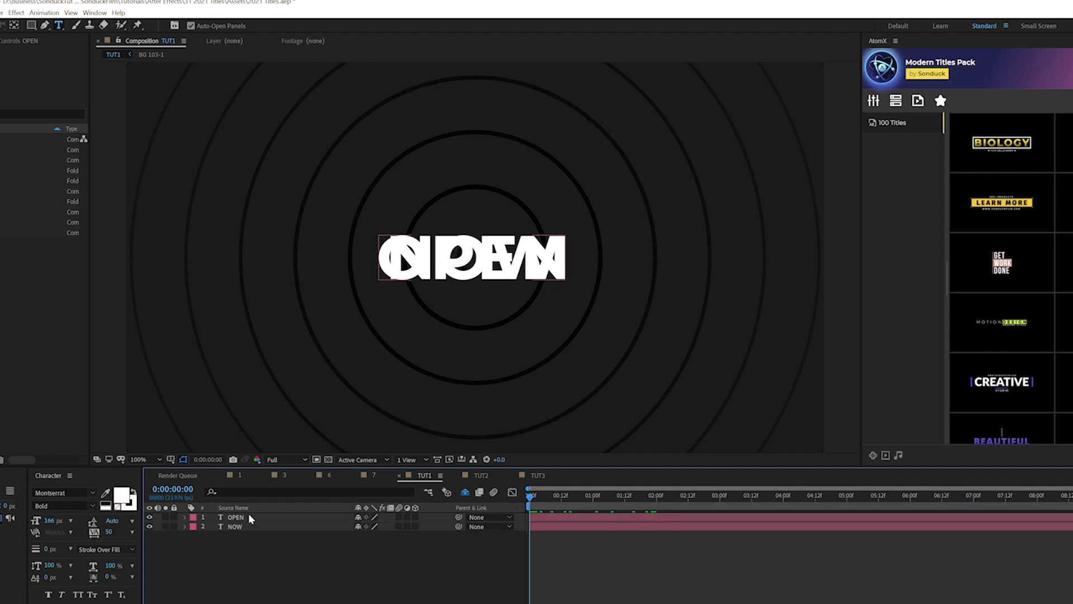
{"action": "left_click", "coordinate": [149, 517]}
{"action": "left_click", "coordinate": [571, 538]}
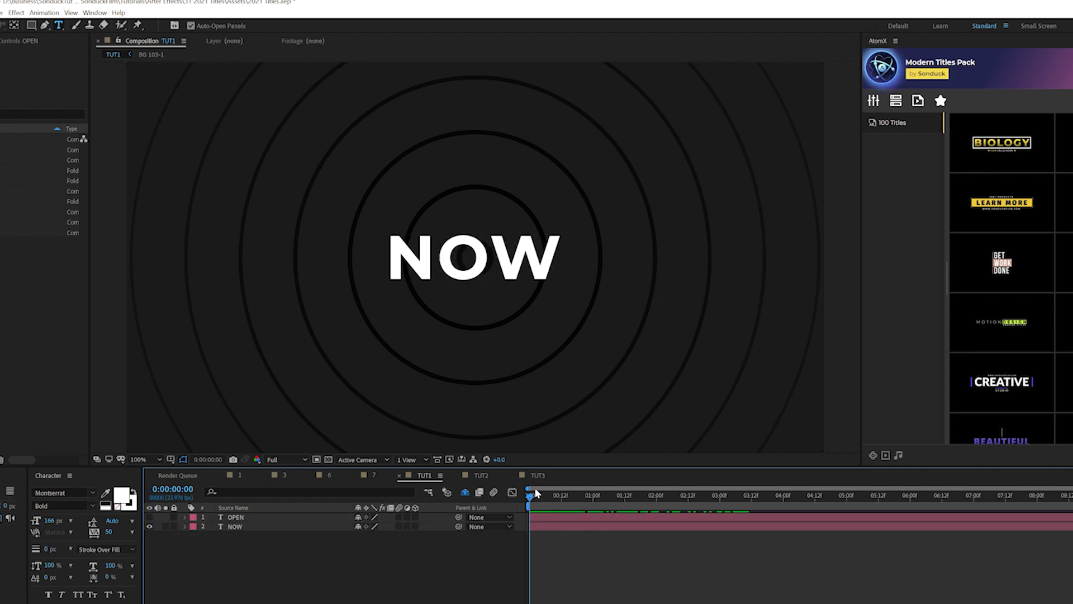
- Apply the CC Twister transition effect to the NOW text layer
{"action": "key", "text": "v"}
{"action": "left_click", "coordinate": [234, 526]}
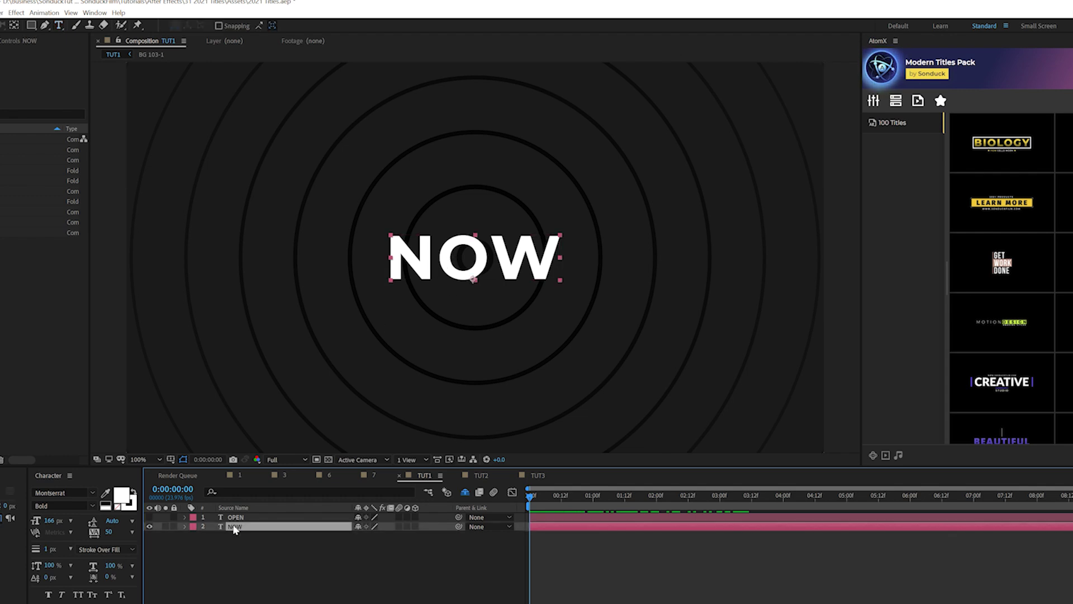
{"action": "left_click", "coordinate": [17, 13]}
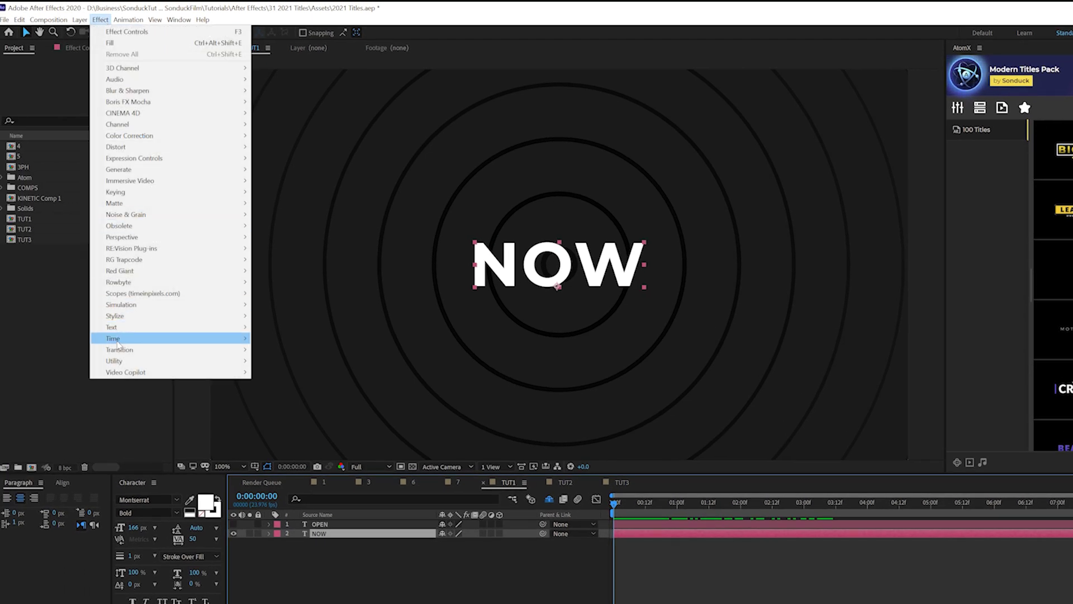
{"action": "mouse_move", "coordinate": [119, 349]}
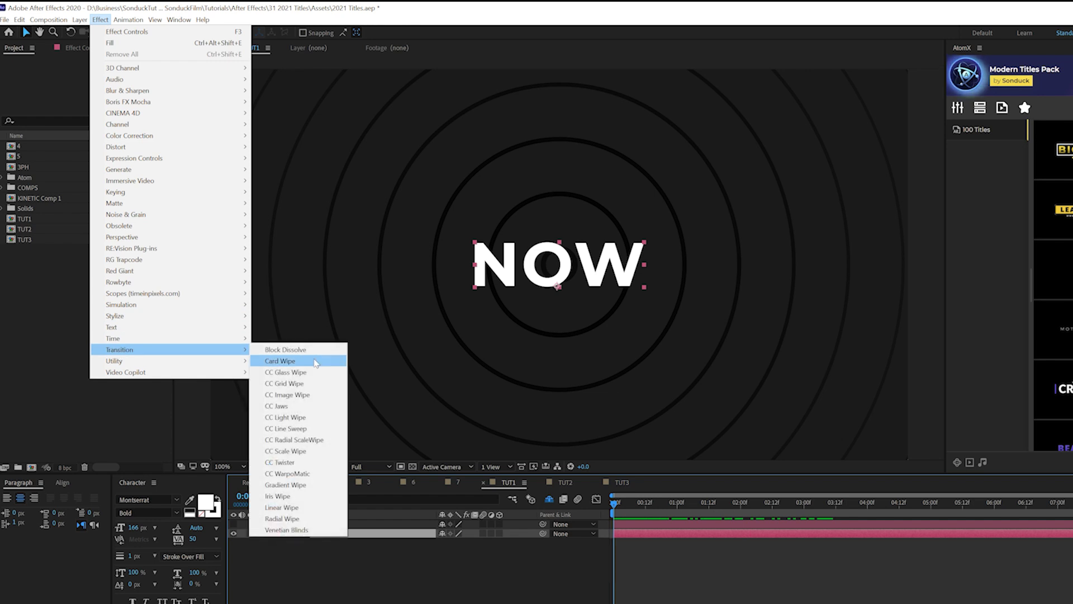
{"action": "left_click", "coordinate": [280, 462]}
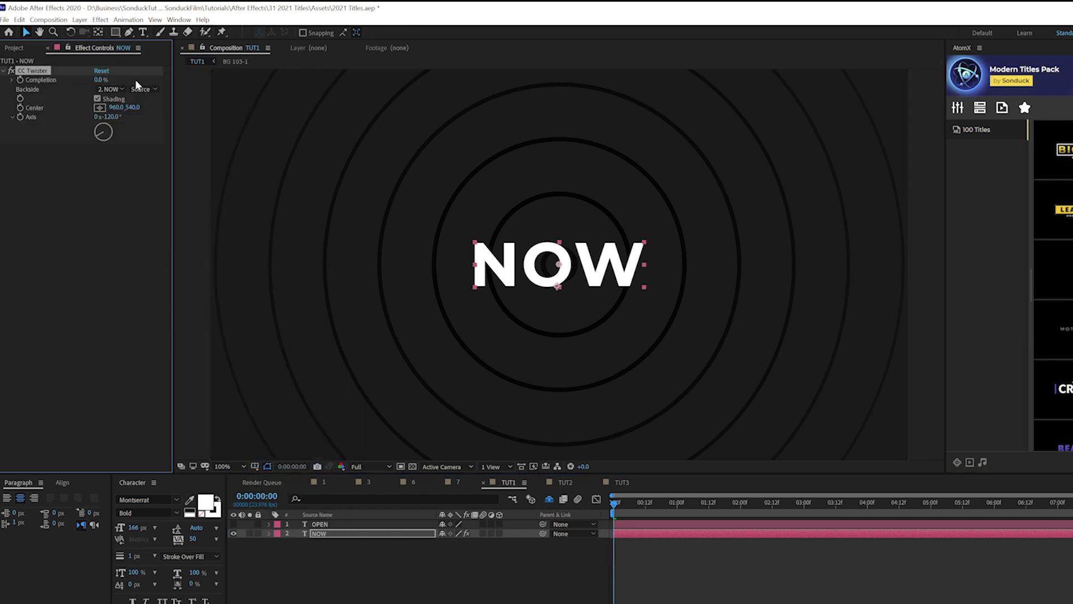
- Set CC Twister's Backside to OPEN and keyframe Completion from 0% to 100%
{"action": "left_click", "coordinate": [109, 89]}
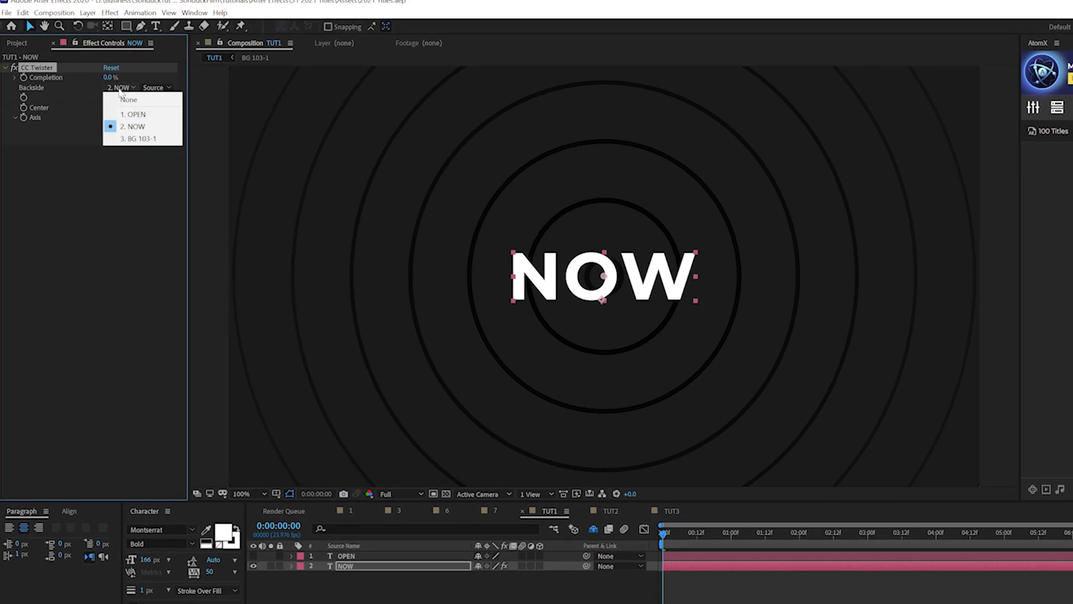
{"action": "left_click", "coordinate": [133, 114]}
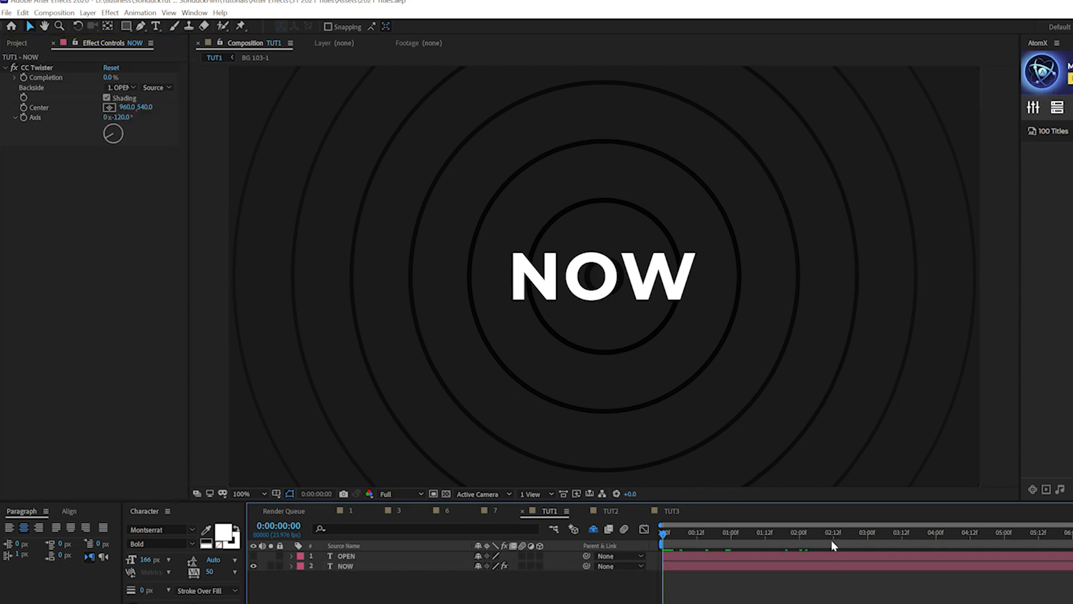
{"action": "left_click_drag", "start_coordinate": [692, 534], "coordinate": [731, 539]}
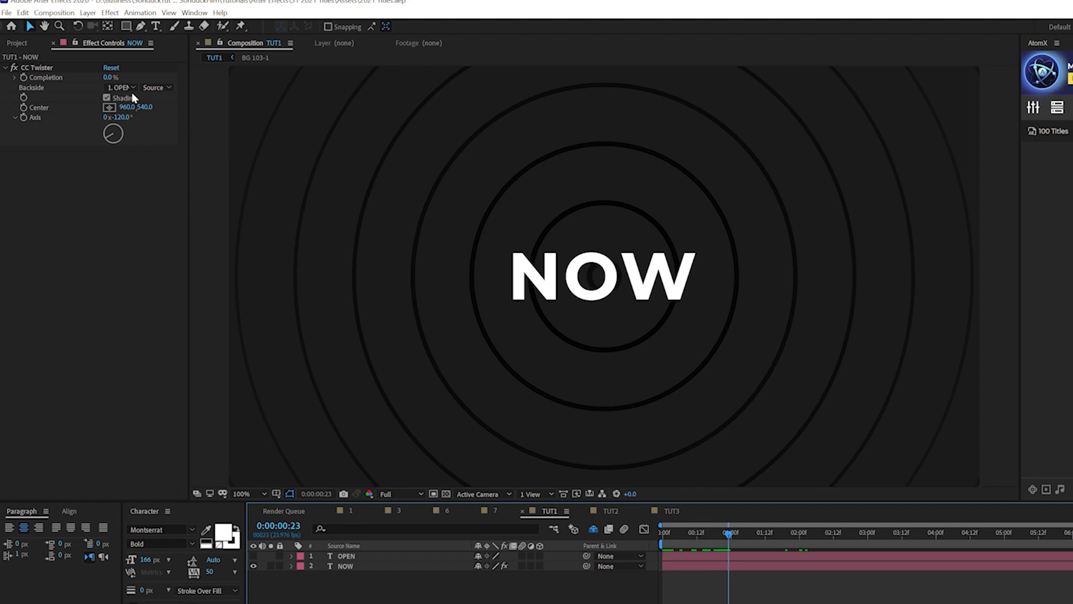
{"action": "left_click", "coordinate": [34, 67]}
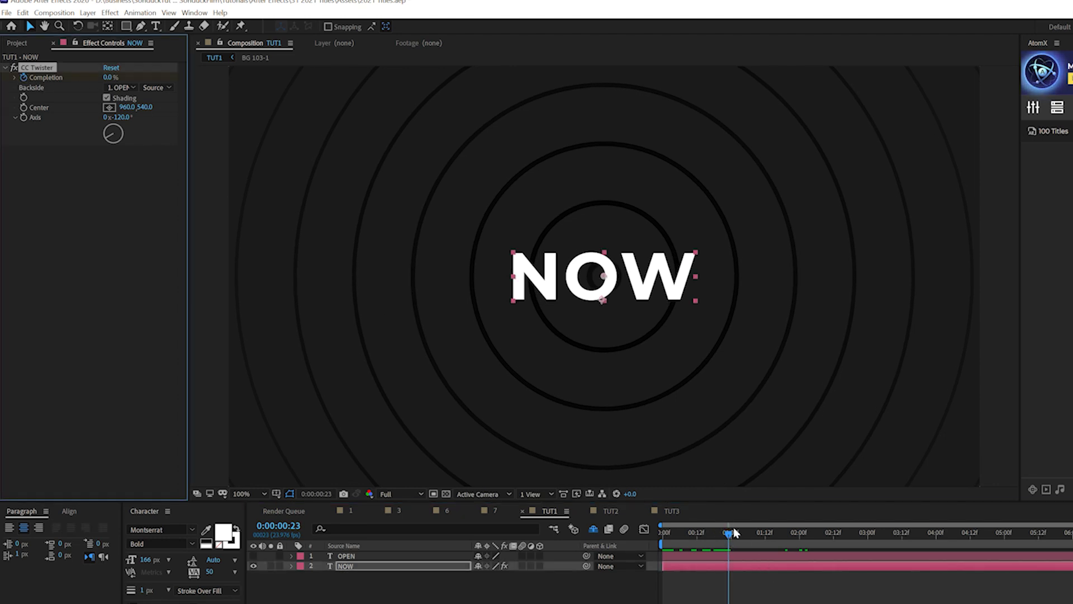
{"action": "left_click_drag", "start_coordinate": [734, 532], "coordinate": [867, 541]}
{"action": "left_click_drag", "start_coordinate": [110, 78], "coordinate": [704, 407]}
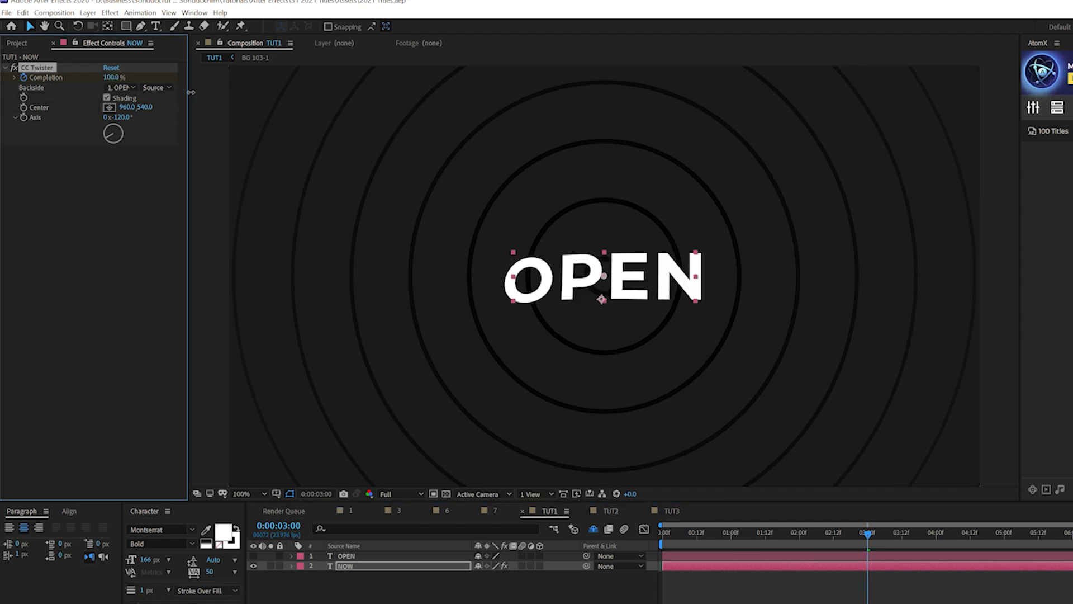
{"action": "left_click", "coordinate": [704, 407]}
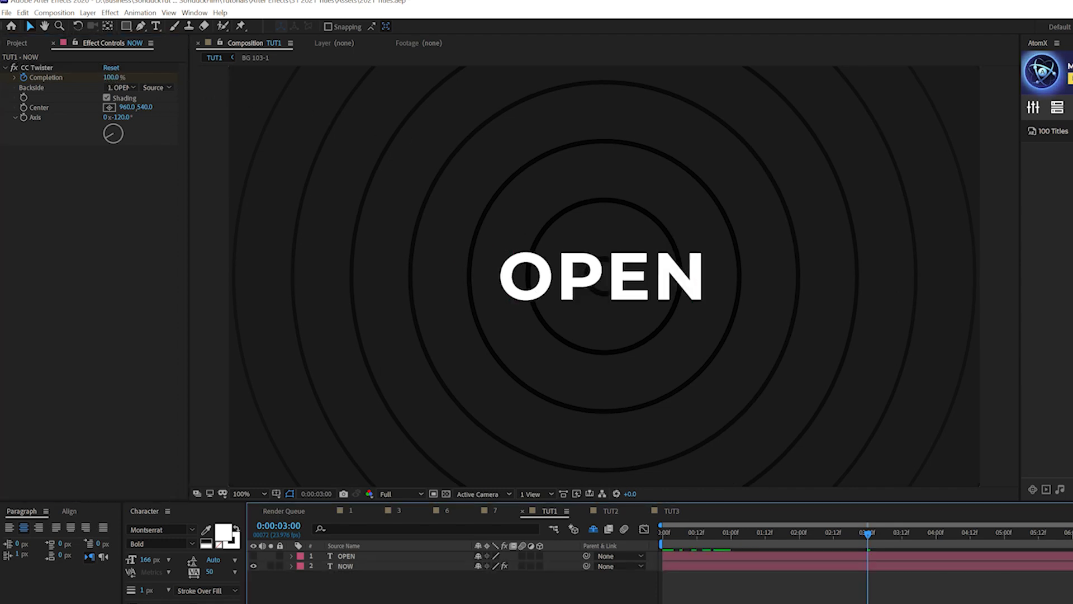
- Reveal NOW's Completion keyframes and preview the twist from the start
{"action": "left_click", "coordinate": [370, 564]}
{"action": "key", "text": "u"}
{"action": "left_click_drag", "start_coordinate": [909, 537], "coordinate": [703, 571]}
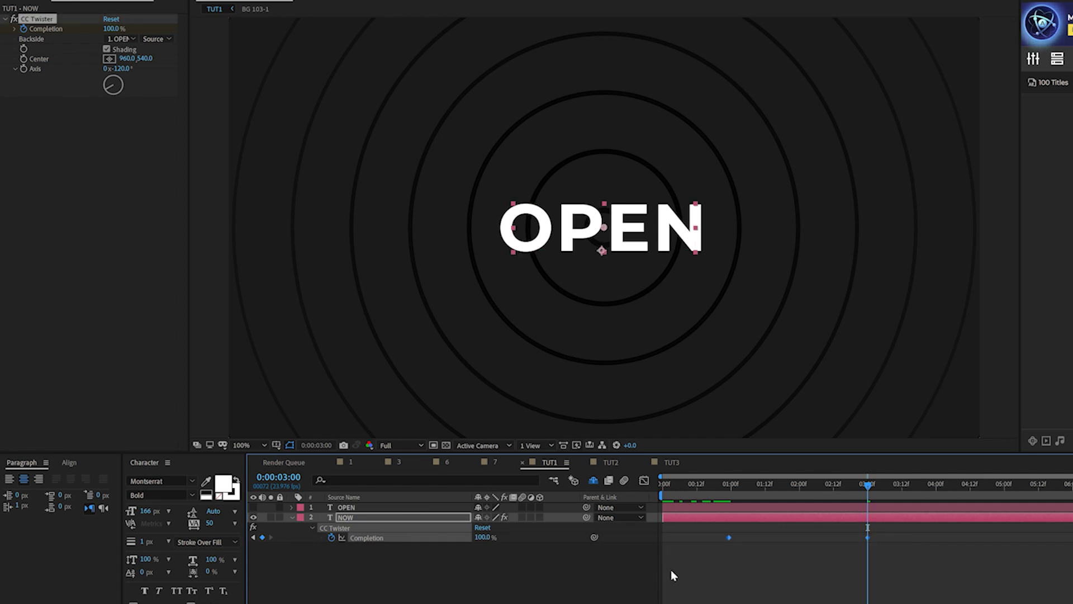
{"action": "key", "text": "F2"}
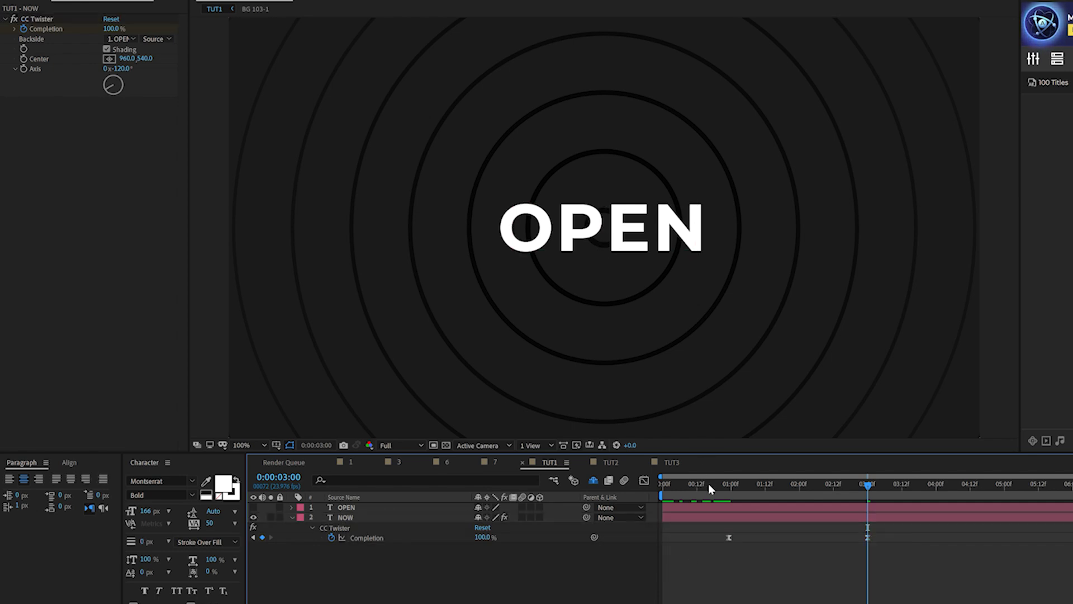
{"action": "key", "text": "Home"}
{"action": "key", "text": "space"}
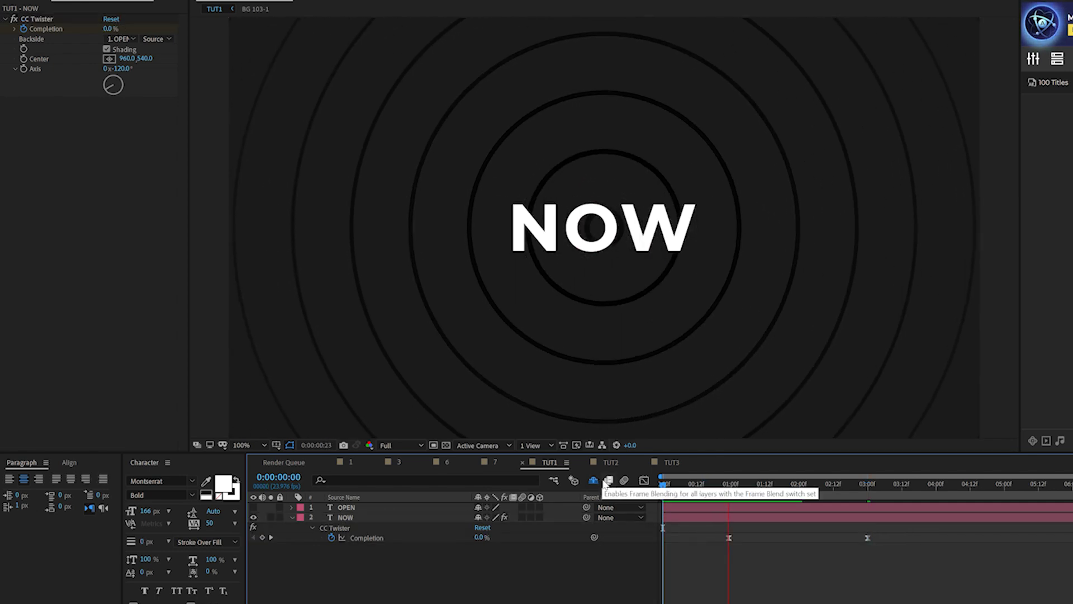
{"action": "key", "text": "space"}
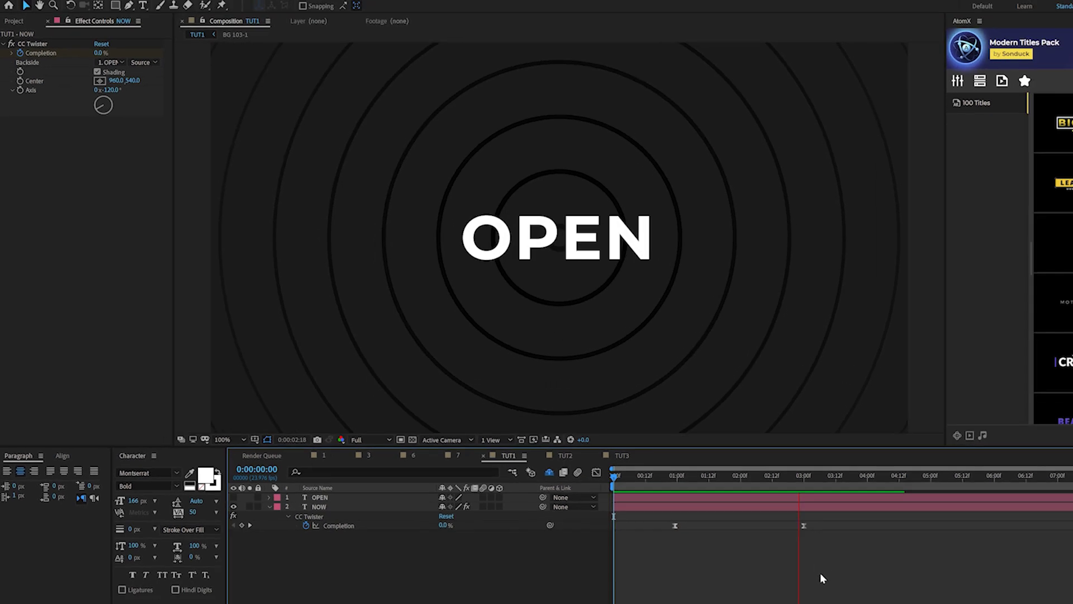
- Drag the ending 100% Completion keyframe later so the twist finishes later
{"action": "left_click_drag", "start_coordinate": [859, 536], "coordinate": [879, 531]}
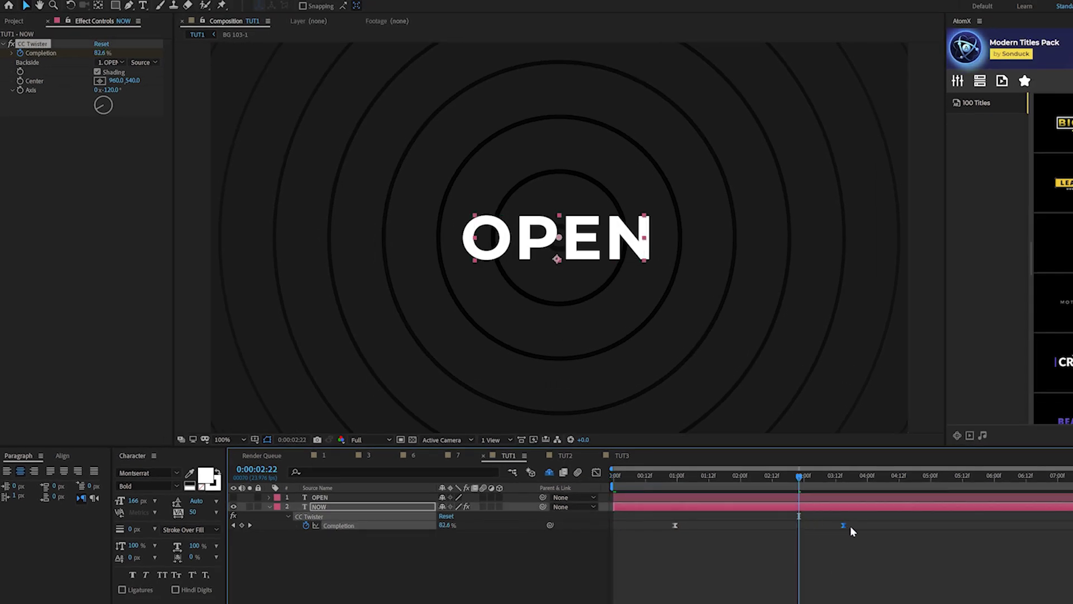
{"action": "left_click_drag", "start_coordinate": [897, 476], "coordinate": [972, 485]}
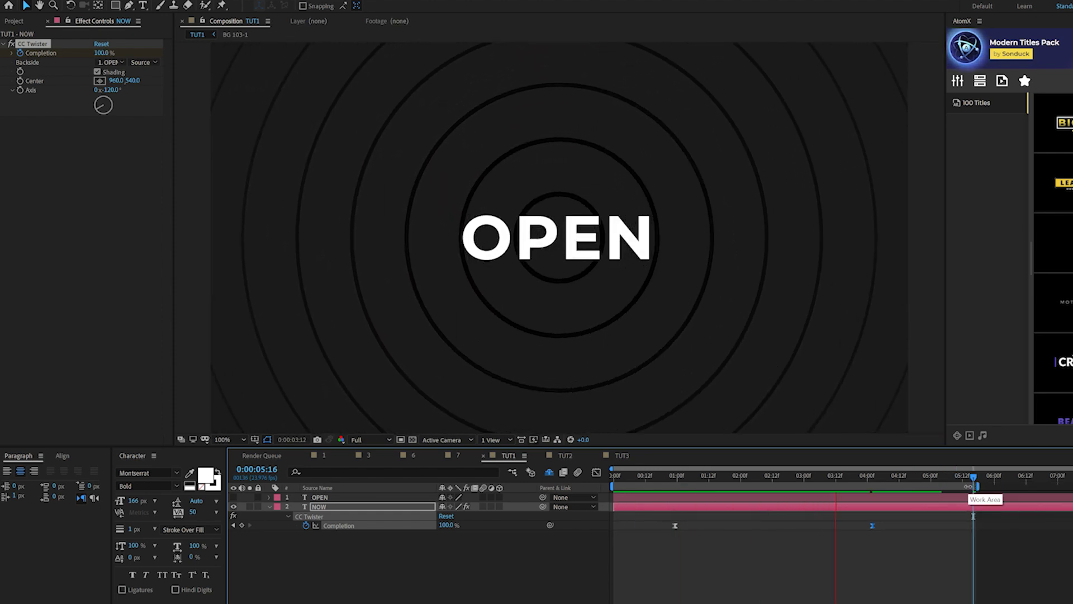
{"action": "key", "text": "space"}
- Make the OPEN text red (FF3B3B) and preview the twist from the start
{"action": "left_click", "coordinate": [319, 499]}
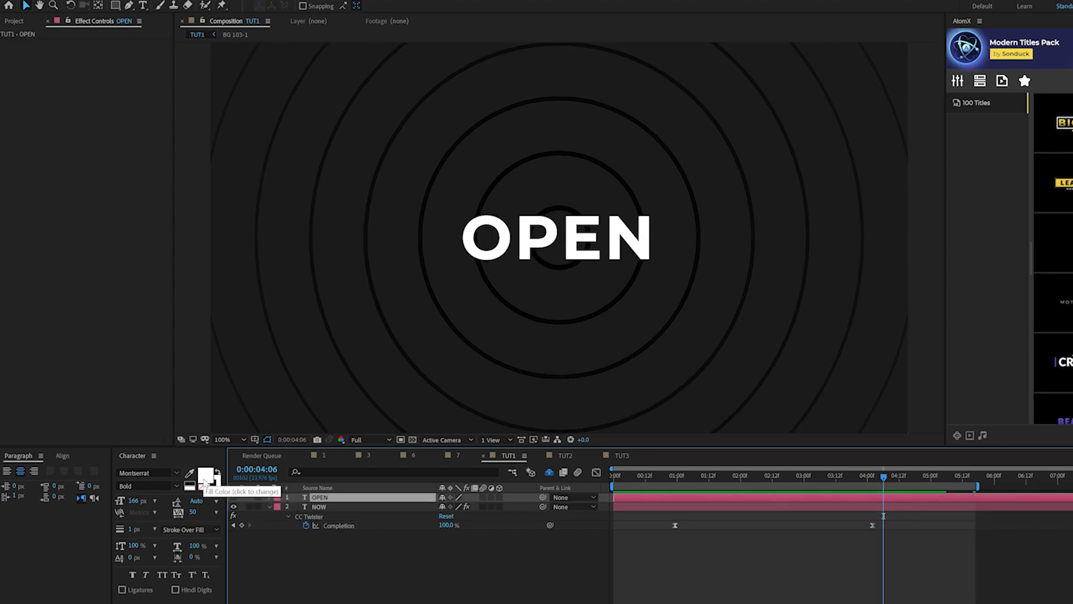
{"action": "left_click", "coordinate": [204, 477]}
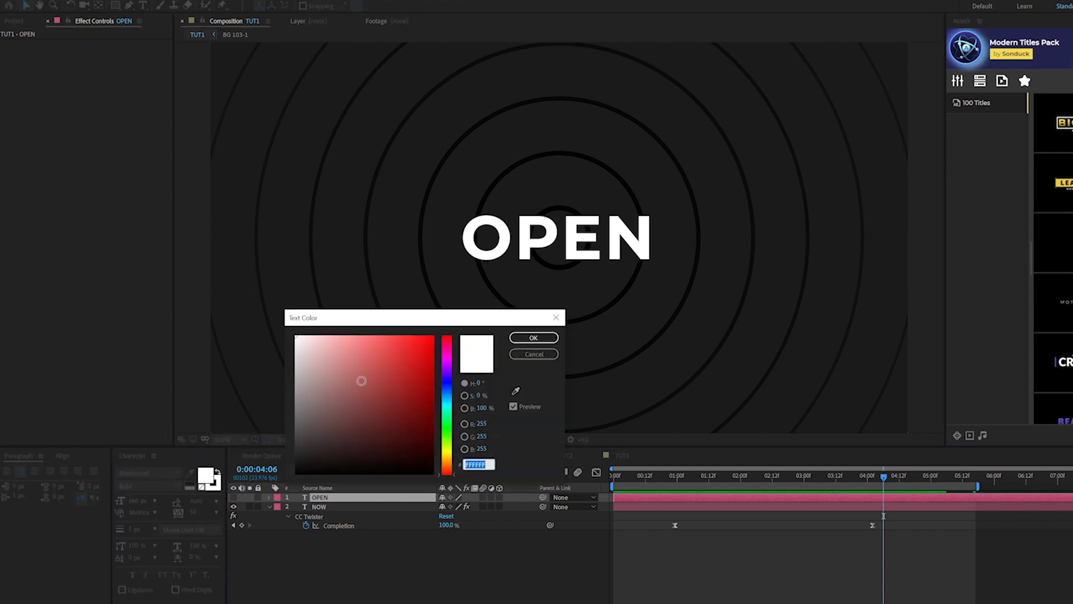
{"action": "left_click_drag", "start_coordinate": [373, 398], "coordinate": [401, 335]}
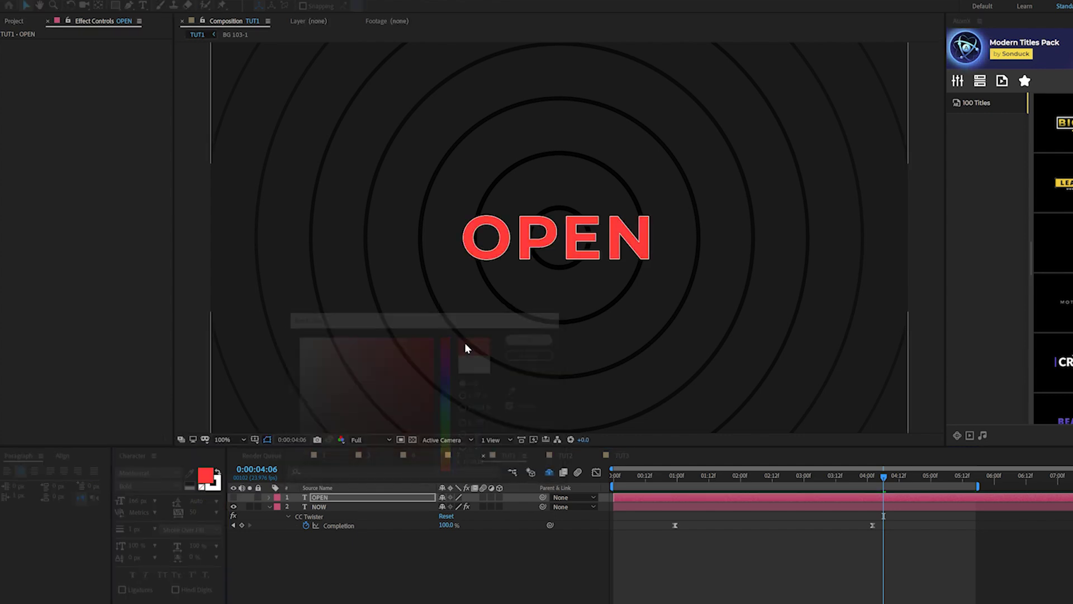
{"action": "key", "text": "Return"}
{"action": "key", "text": "Home"}
{"action": "key", "text": "space"}
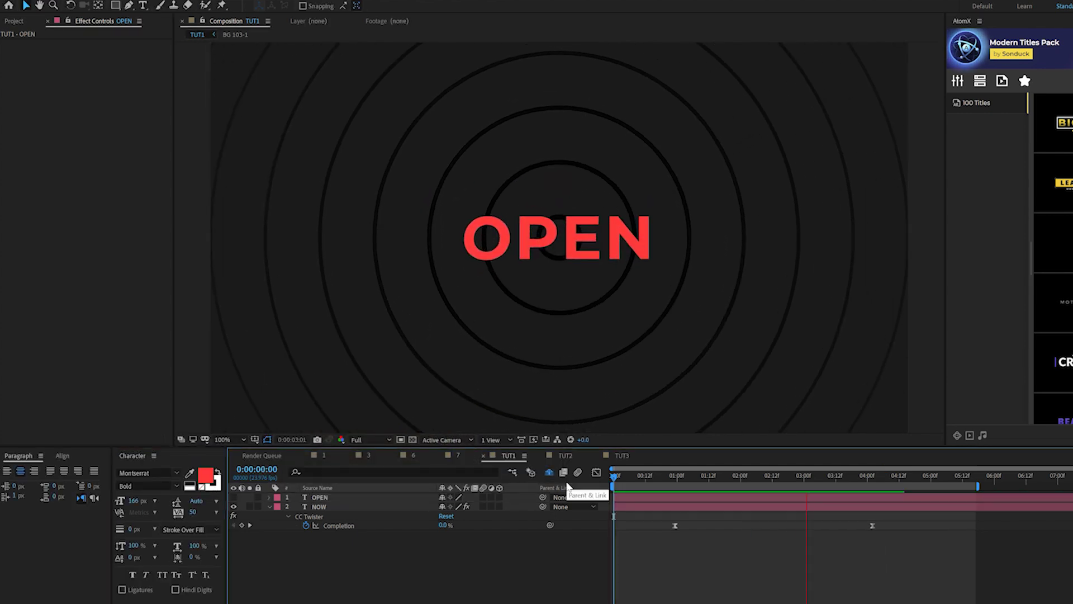
{"action": "key", "text": "space"}
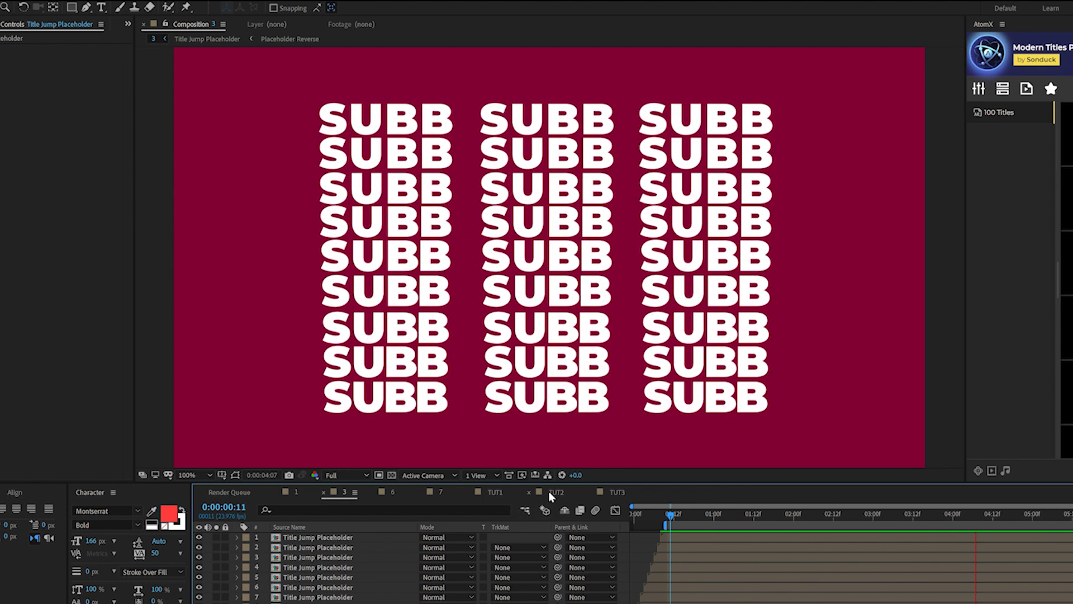
- Switch to TUT2, select the LIKE text layer and twirl open its properties
{"action": "left_click", "coordinate": [555, 492]}
{"action": "left_click", "coordinate": [305, 542]}
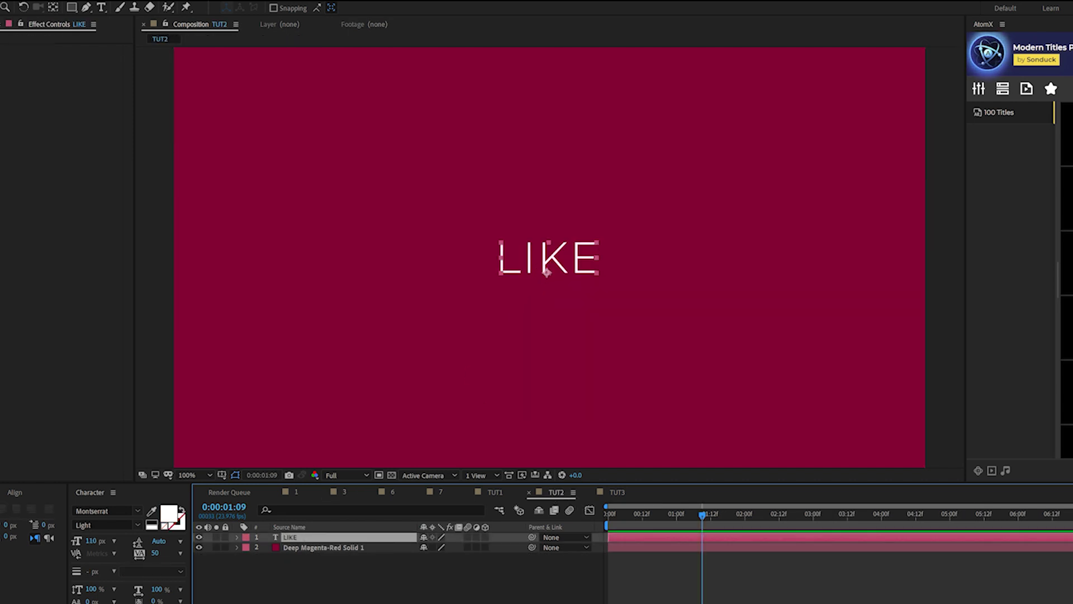
{"action": "left_click", "coordinate": [286, 555]}
{"action": "left_click", "coordinate": [286, 537]}
{"action": "left_click", "coordinate": [707, 515]}
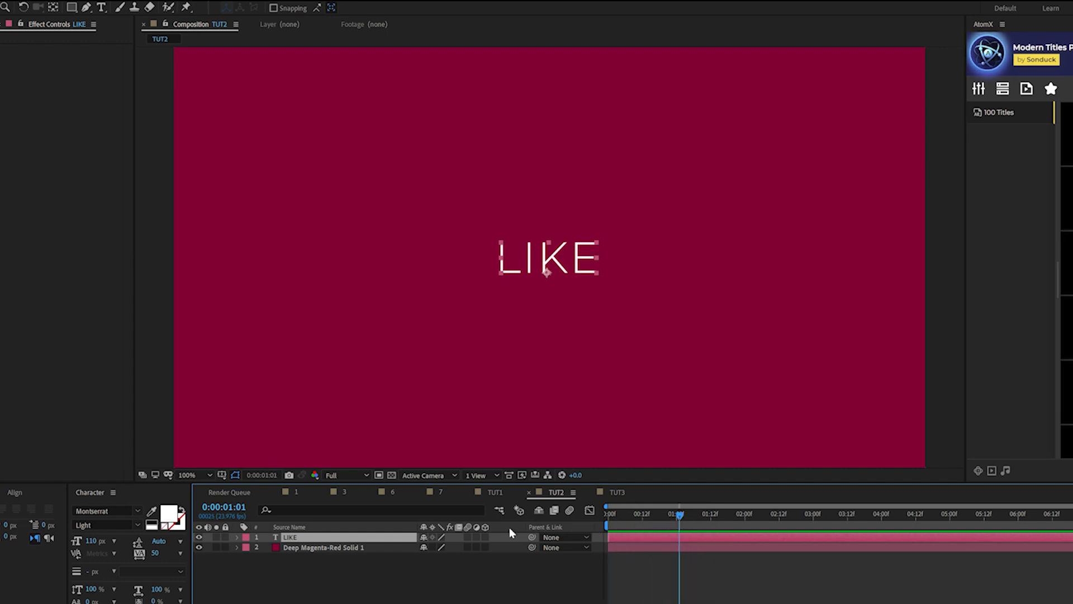
{"action": "left_click", "coordinate": [236, 538]}
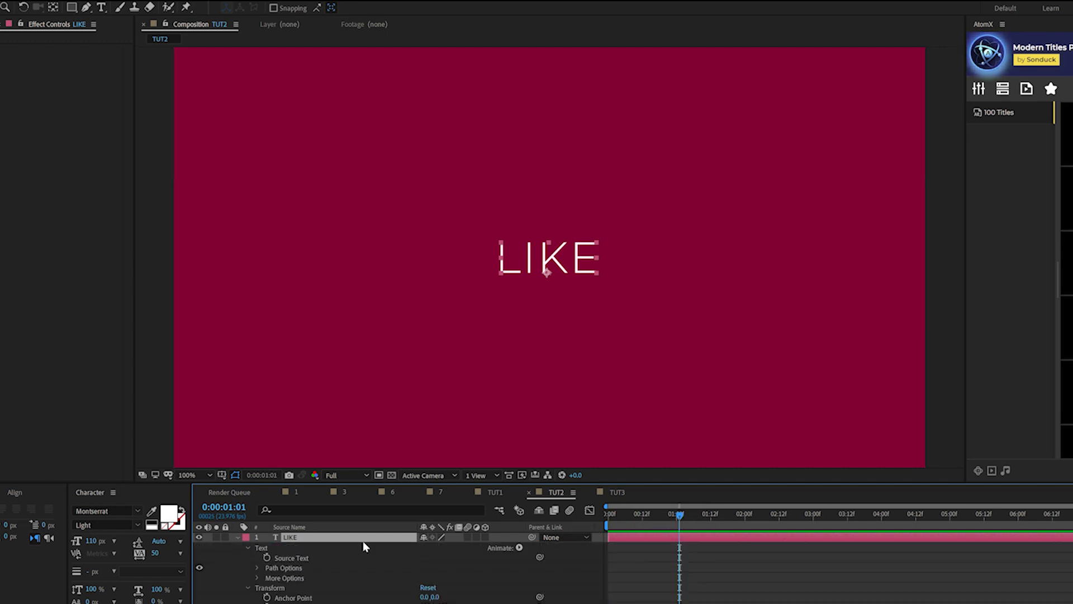
- Add a Tracking animator to LIKE and keyframe Tracking Amount from -10 to 14
{"action": "left_click", "coordinate": [518, 547]}
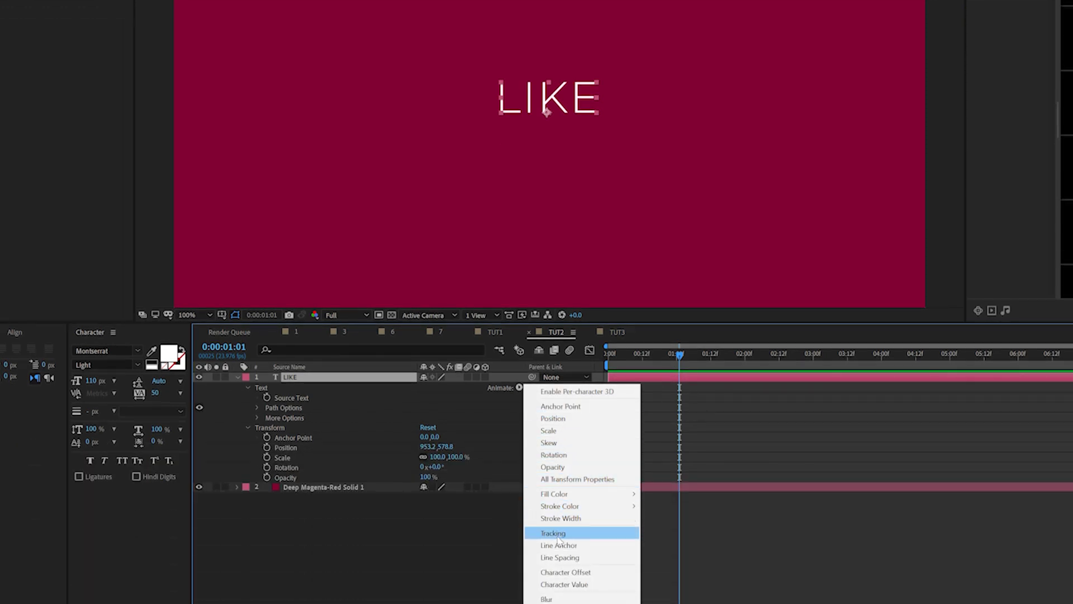
{"action": "left_click", "coordinate": [553, 533]}
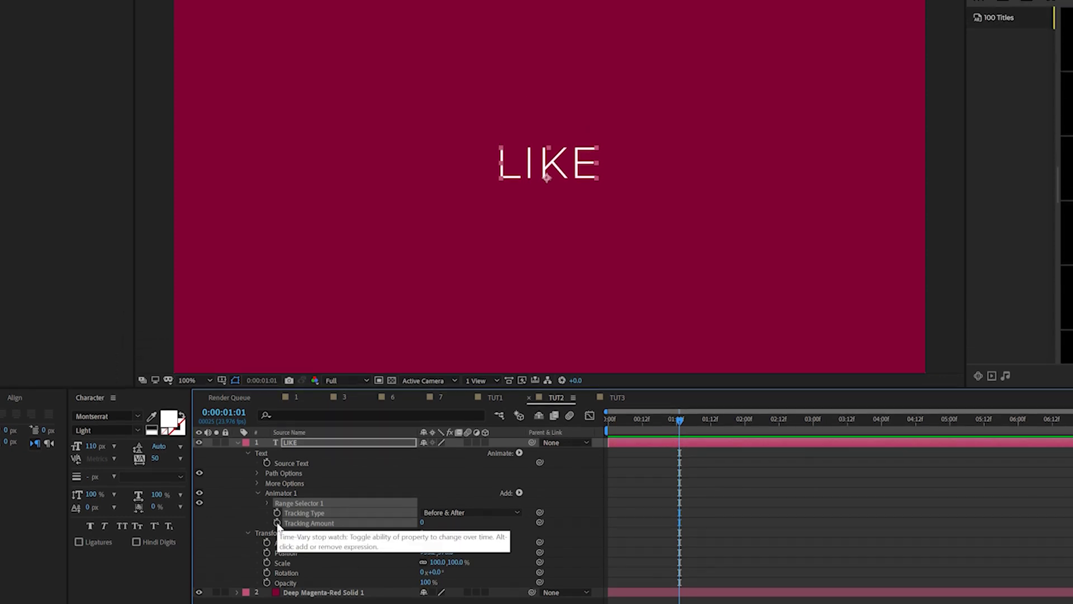
{"action": "left_click", "coordinate": [277, 522]}
{"action": "left_click_drag", "start_coordinate": [690, 423], "coordinate": [776, 424]}
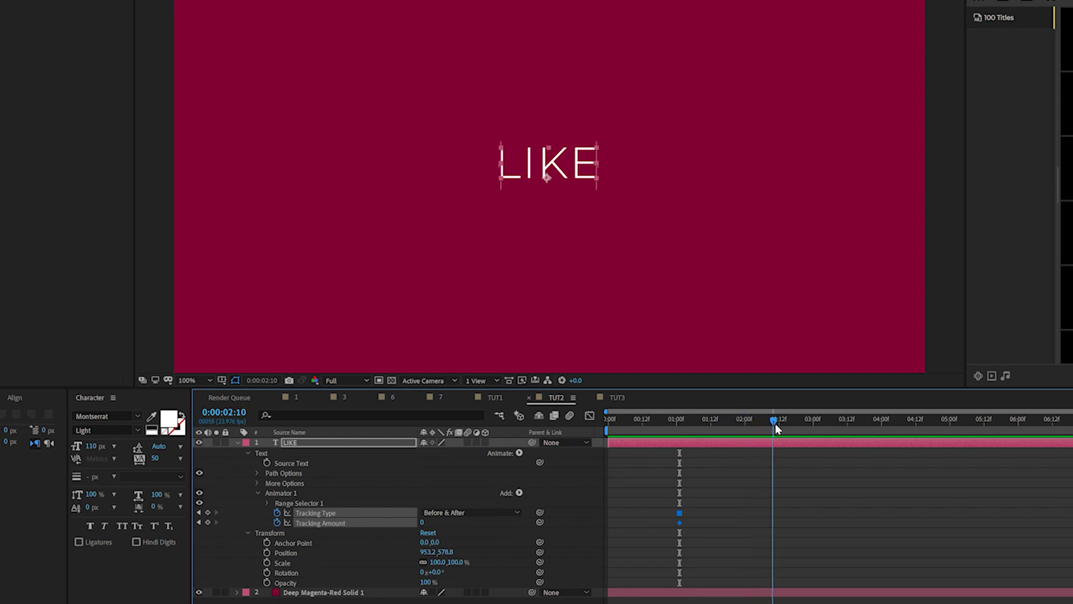
{"action": "left_click_drag", "start_coordinate": [422, 523], "coordinate": [428, 522]}
{"action": "left_click", "coordinate": [415, 523]}
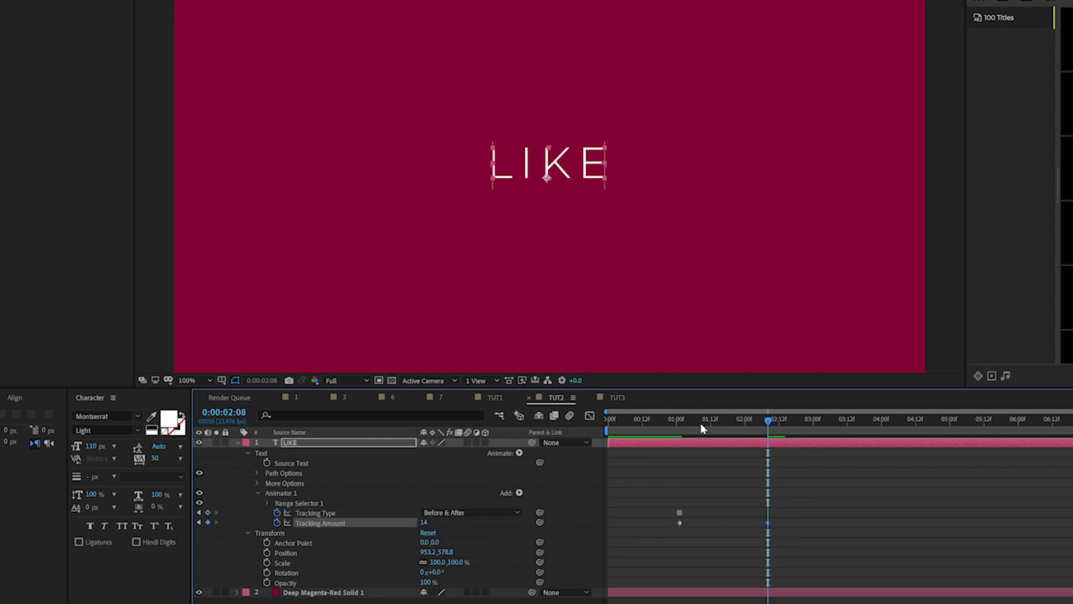
{"action": "key", "text": "j"}
{"action": "left_click_drag", "start_coordinate": [420, 523], "coordinate": [415, 522]}
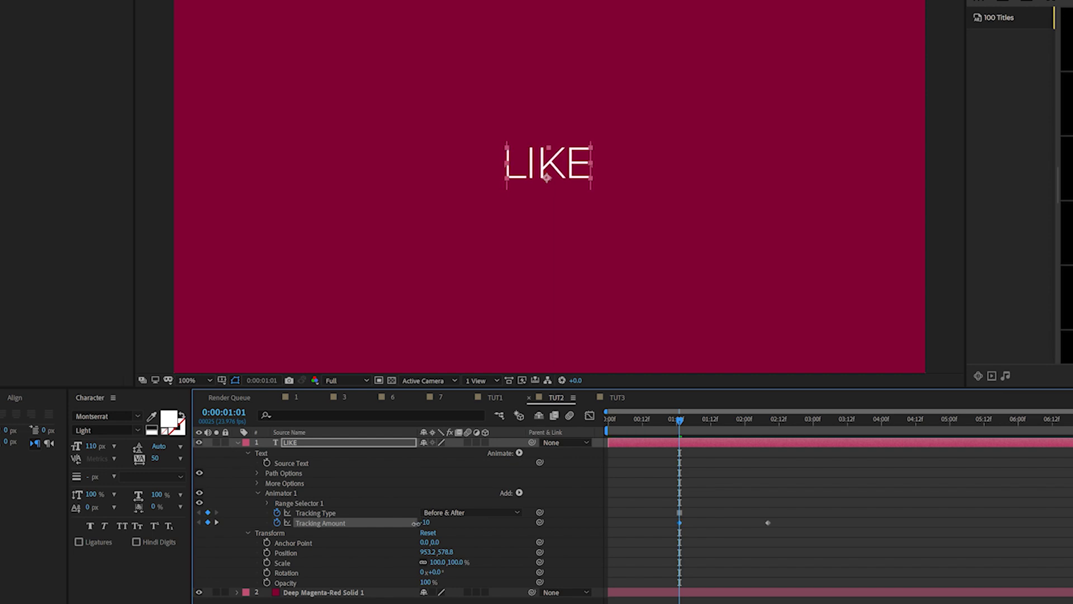
- Move the second tracking keyframe to 2 seconds and preview the spreading letters
{"action": "key", "text": "F2"}
{"action": "left_click_drag", "start_coordinate": [642, 418], "coordinate": [523, 423]}
{"action": "key", "text": "space"}
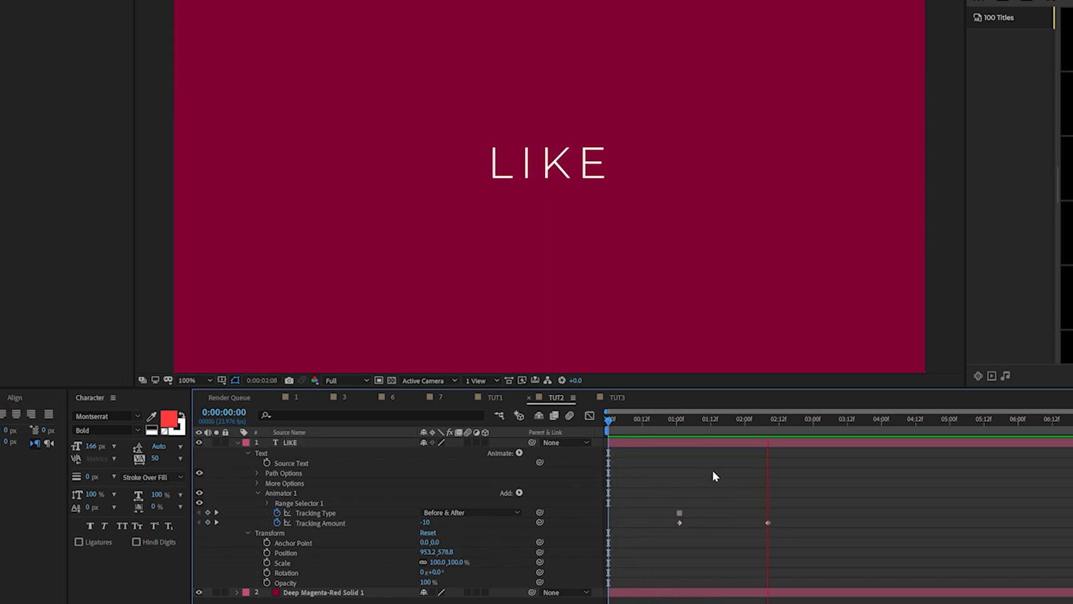
{"action": "key", "text": "space"}
{"action": "left_click_drag", "start_coordinate": [768, 523], "coordinate": [646, 535]}
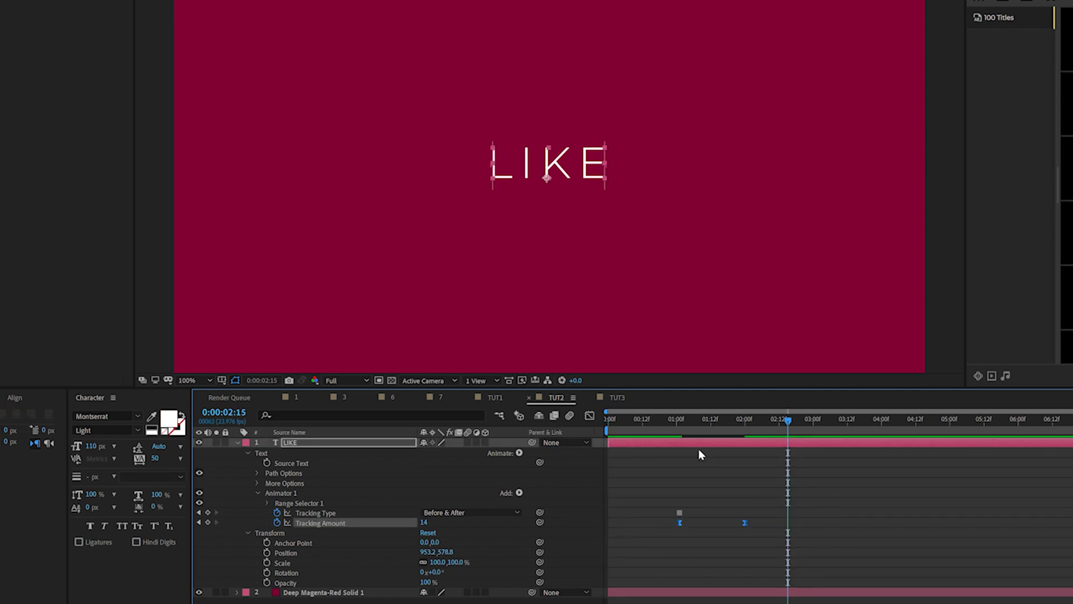
{"action": "key", "text": "space"}
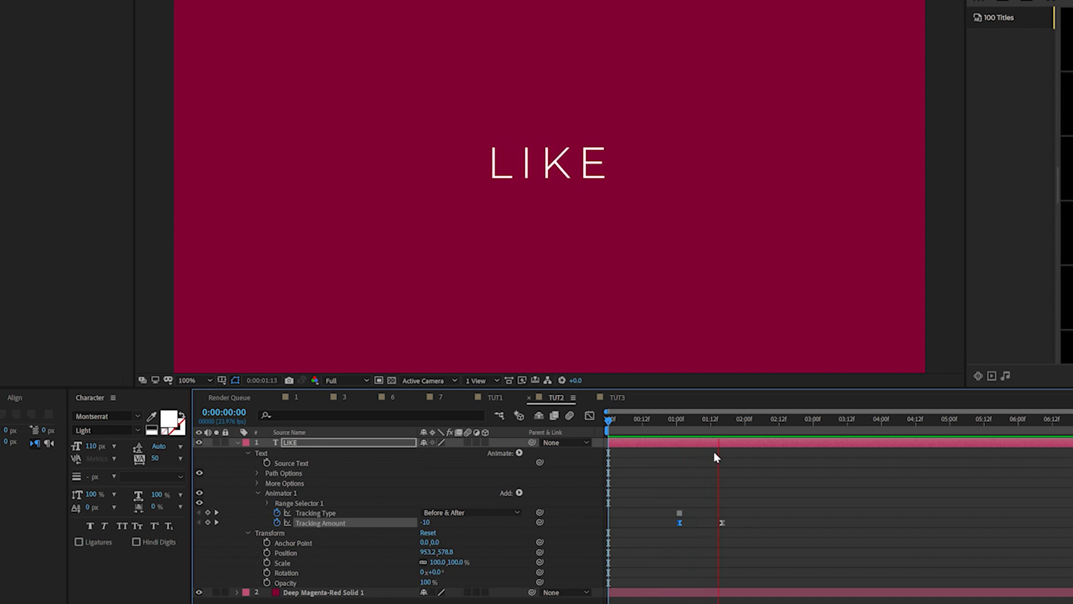
{"action": "key", "text": "space"}
{"action": "mouse_move", "coordinate": [696, 423]}
{"action": "left_mouse_down"}
{"action": "mouse_move", "coordinate": [686, 420]}
{"action": "mouse_move", "coordinate": [702, 425]}
{"action": "left_mouse_up"}
- Split the LIKE layer into two layers at the current time
{"action": "left_click", "coordinate": [238, 442]}
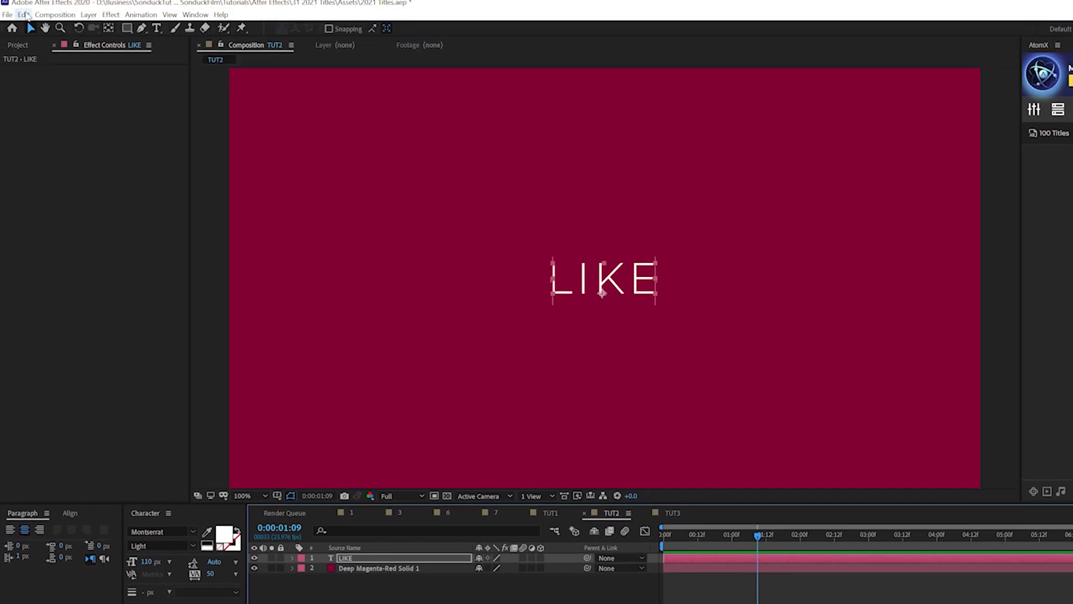
{"action": "left_click", "coordinate": [25, 14]}
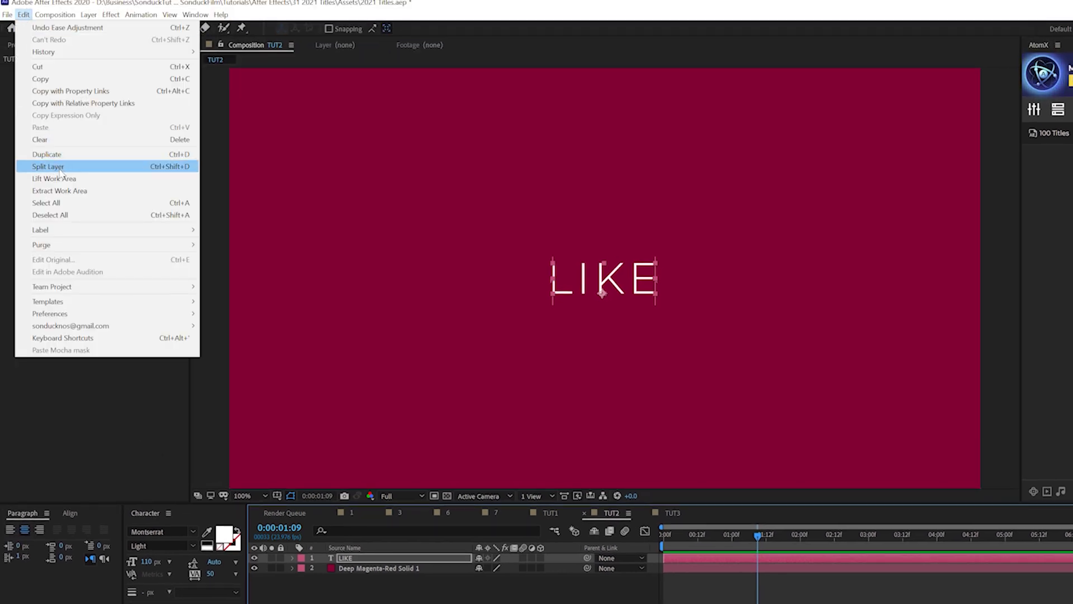
{"action": "left_click", "coordinate": [33, 165]}
- Retype the second layer as SUBB in Black weight and preview the switch
{"action": "left_click", "coordinate": [156, 28]}
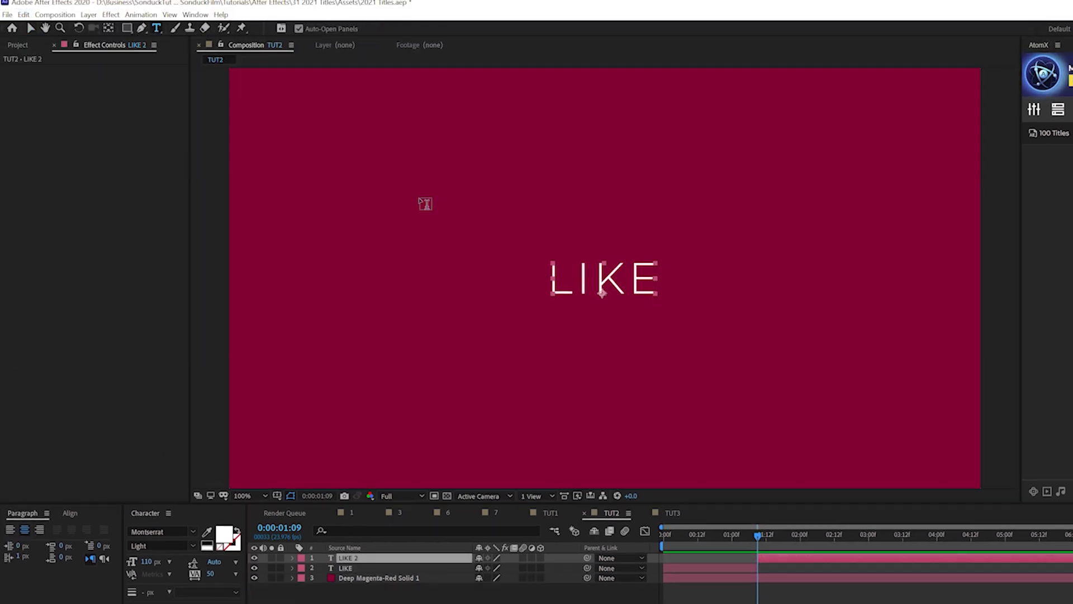
{"action": "double_click", "coordinate": [610, 270]}
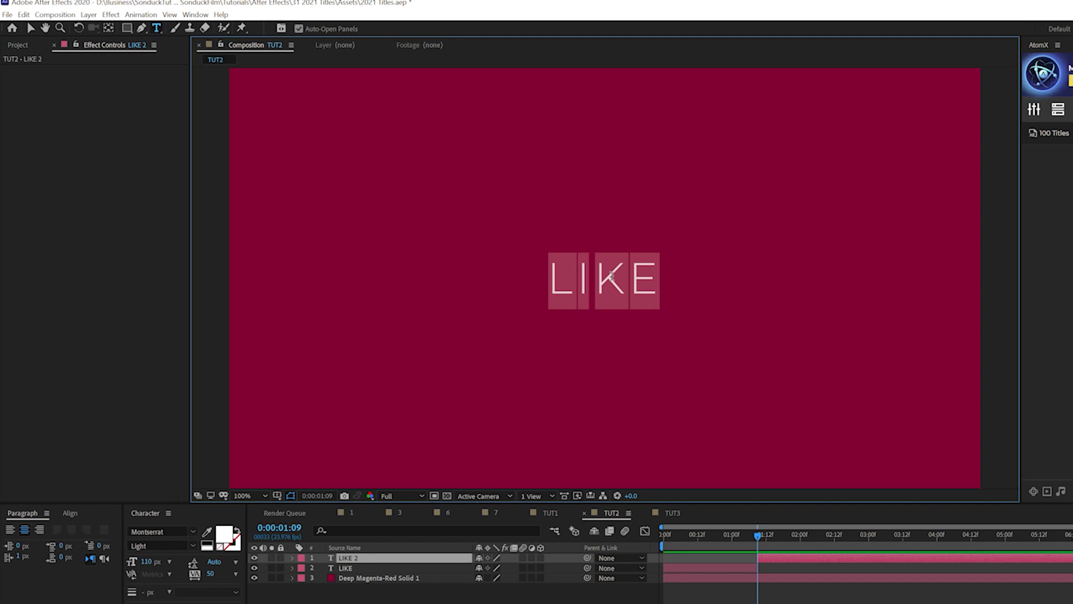
{"action": "type", "text": "SUUBB"}
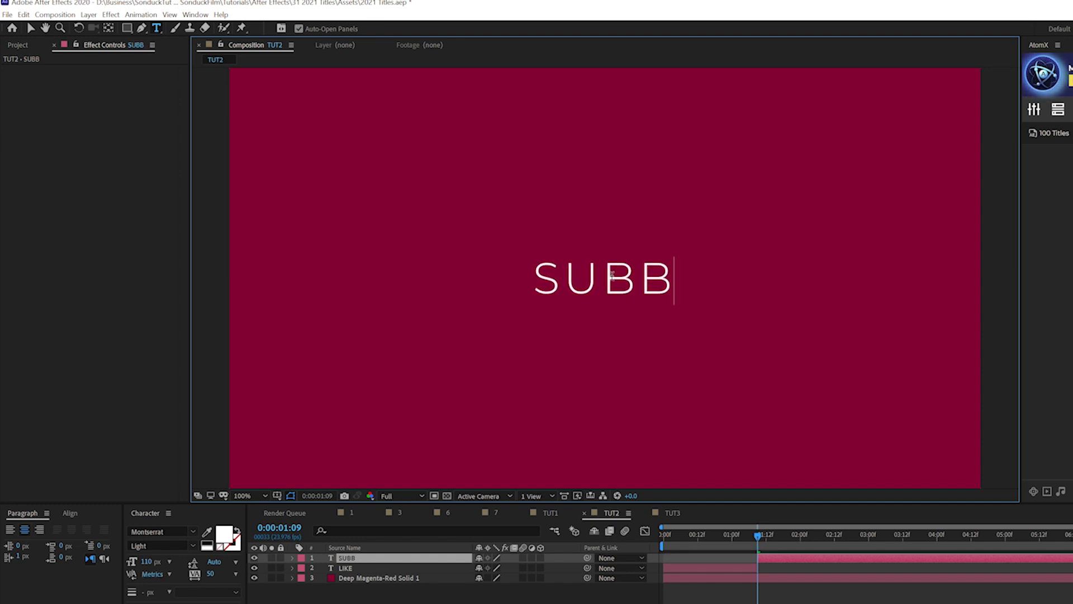
{"action": "key", "text": "ctrl+a"}
{"action": "left_click", "coordinate": [193, 545]}
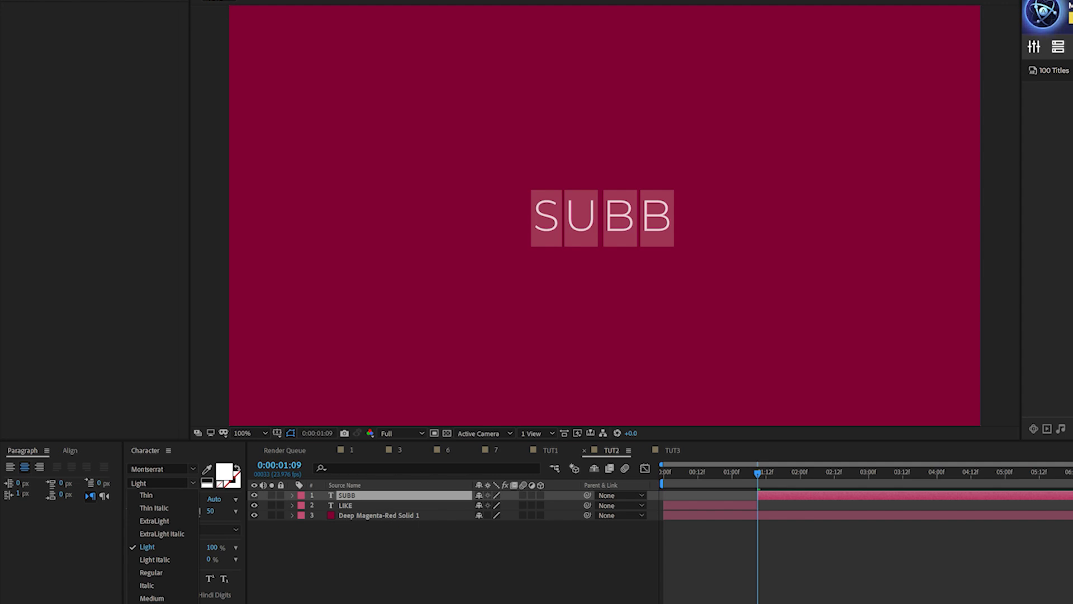
{"action": "left_click", "coordinate": [156, 568]}
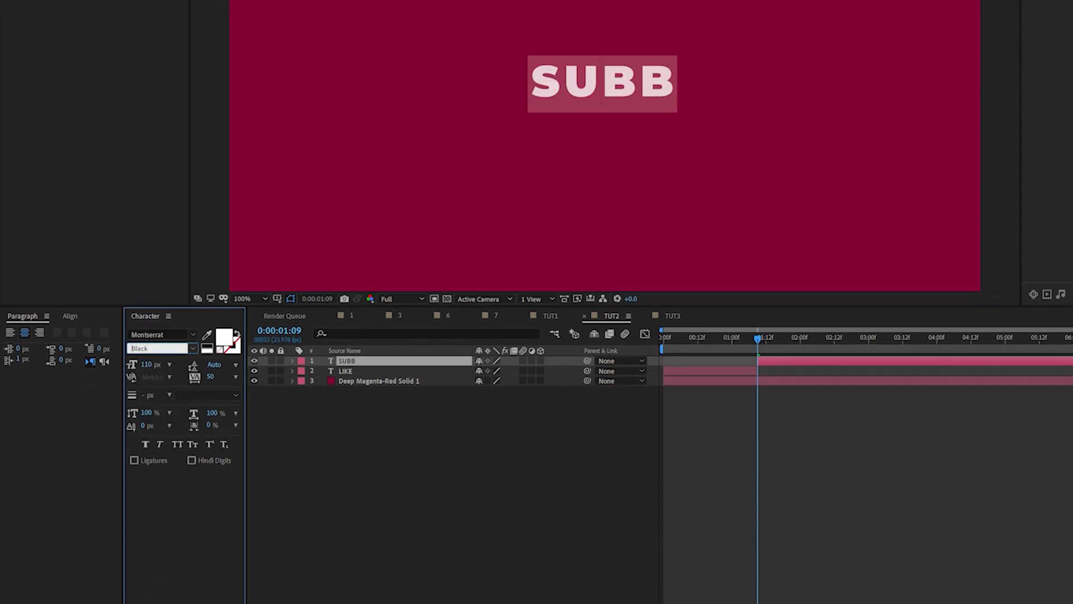
{"action": "key", "text": "Escape"}
{"action": "left_click_drag", "start_coordinate": [758, 337], "coordinate": [703, 345]}
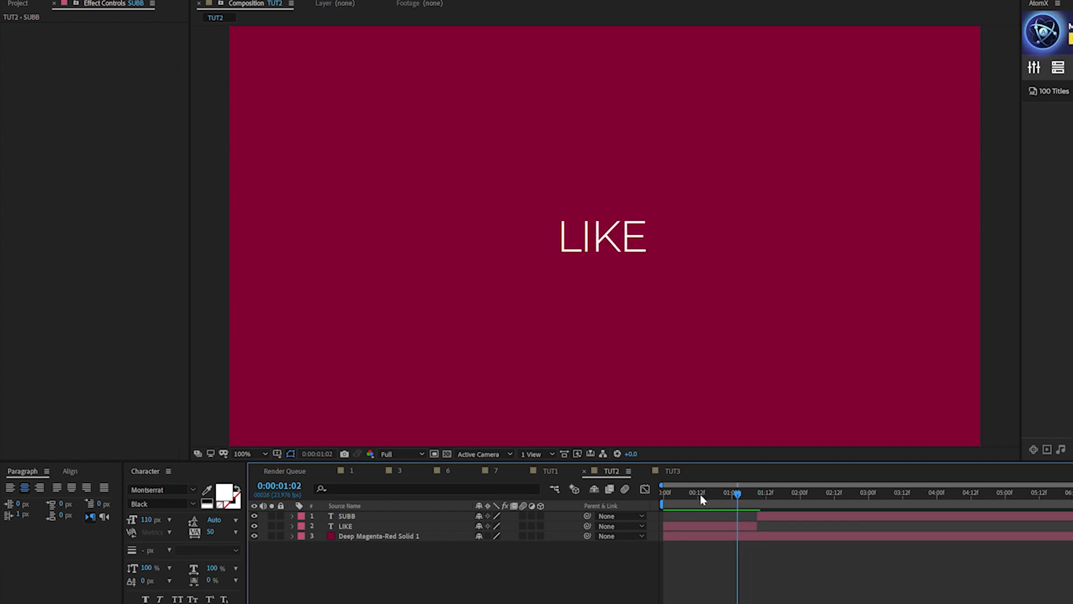
{"action": "left_click_drag", "start_coordinate": [703, 499], "coordinate": [661, 501]}
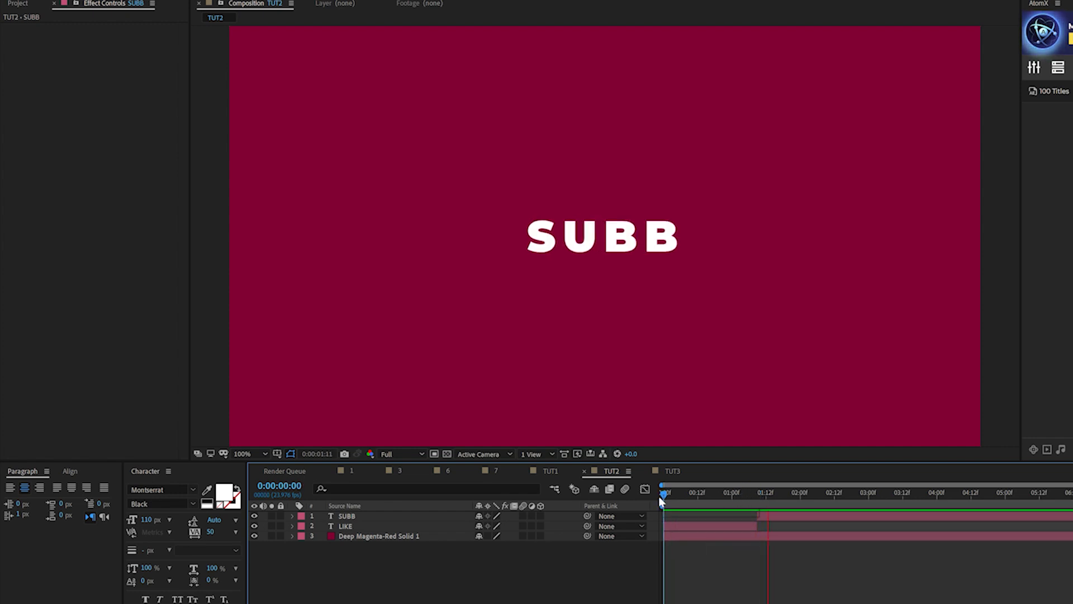
{"action": "left_click", "coordinate": [668, 501]}
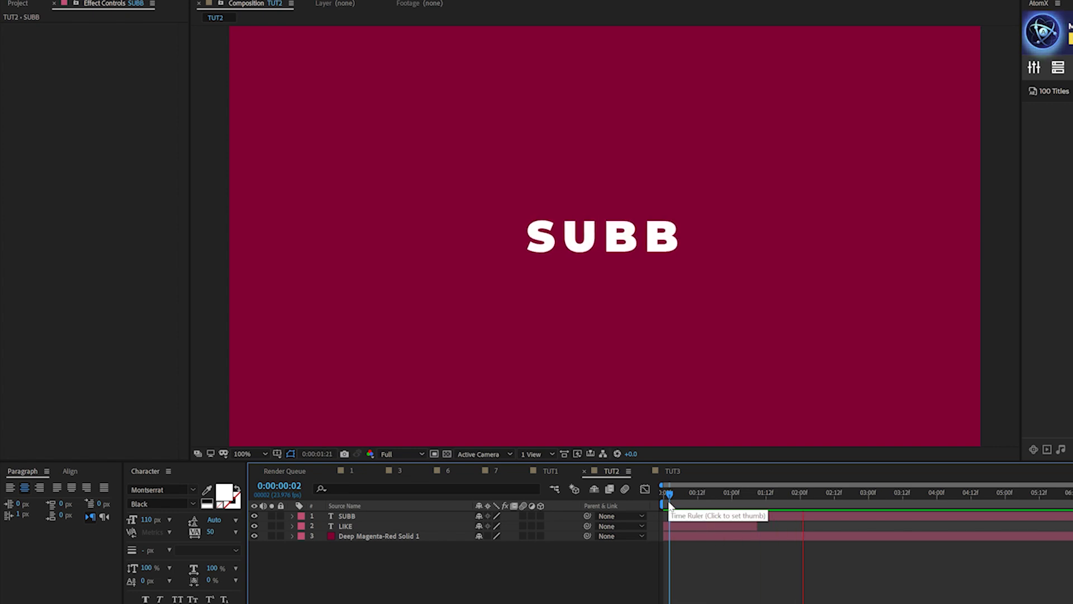
{"action": "key", "text": "space"}
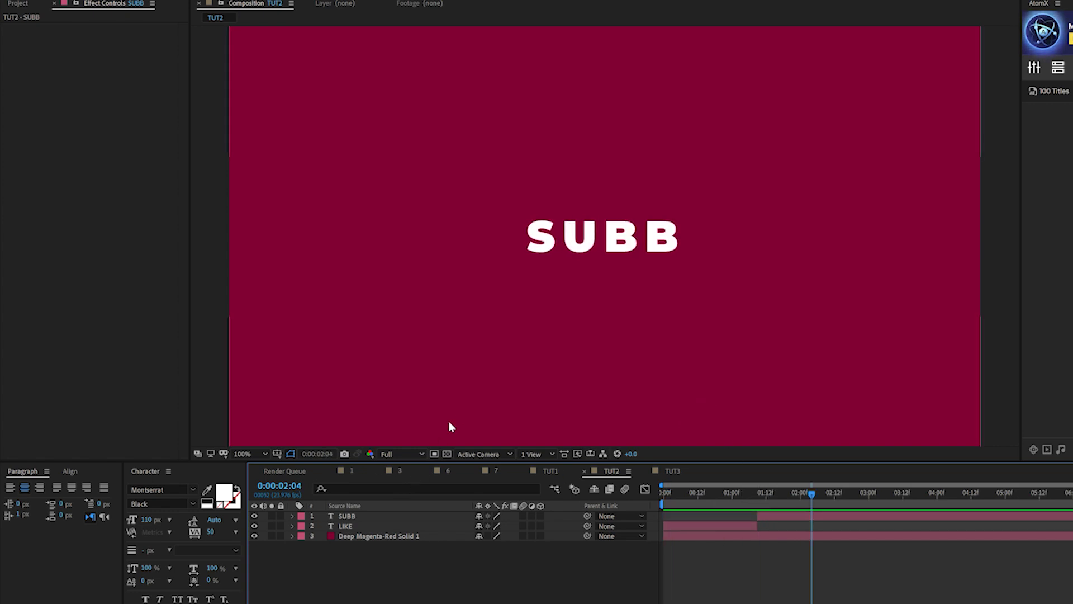
- Select the LIKE and SUBB layers and start pre-composing them
{"action": "left_click", "coordinate": [348, 526]}
{"action": "left_click", "coordinate": [347, 515], "text": "shift"}
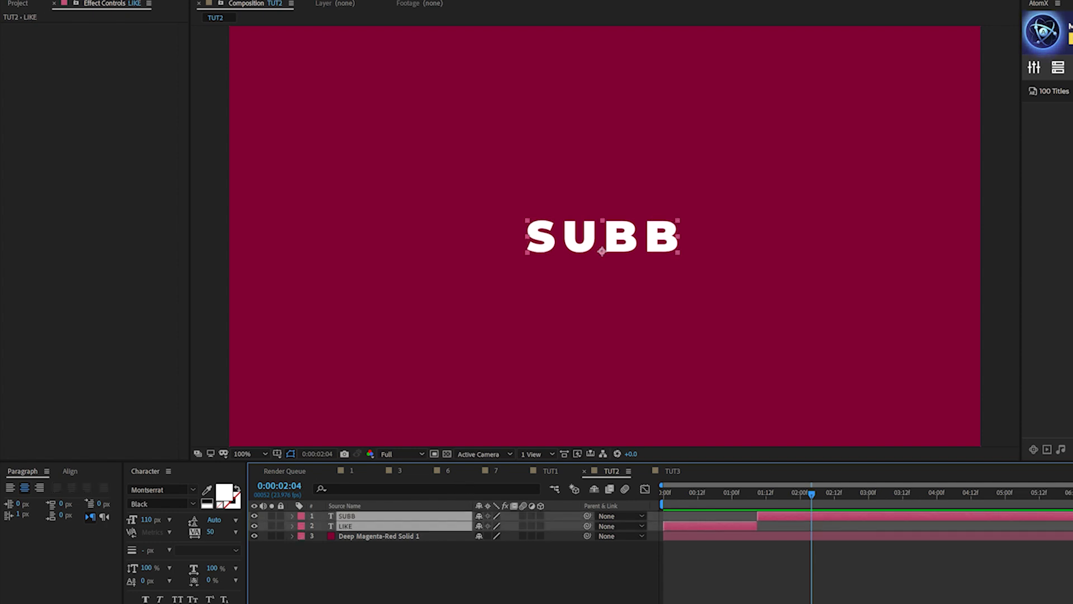
{"action": "left_click", "coordinate": [86, 0]}
{"action": "left_click", "coordinate": [140, 327]}
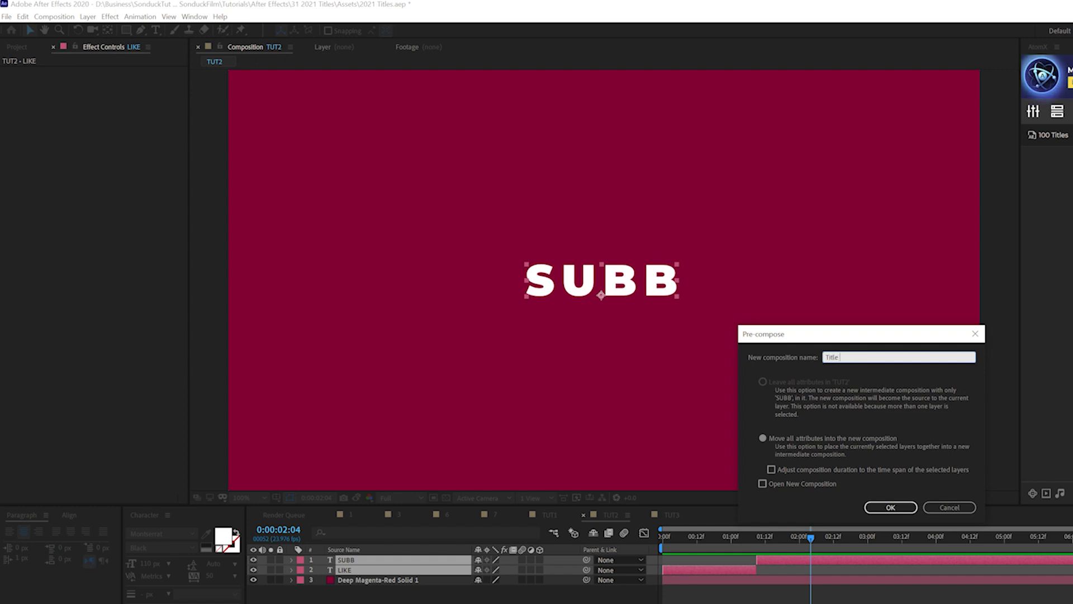
- Create the 'Title Placeholder 1' precomp and open it
{"action": "type", "text": "Title Palceholde"}
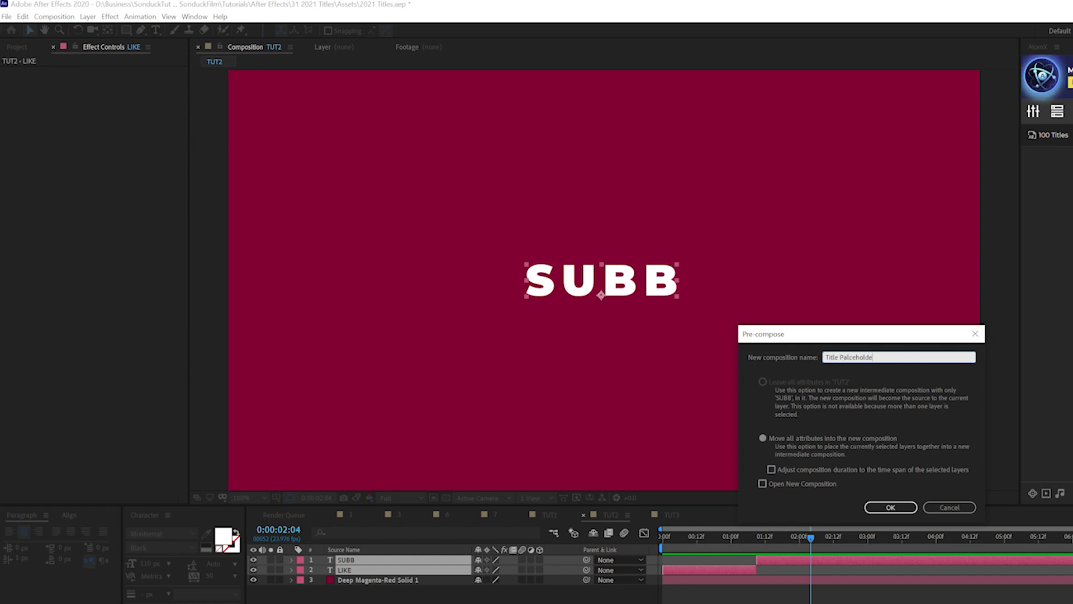
{"action": "type", "text": "r 1"}
{"action": "key", "text": "Return"}
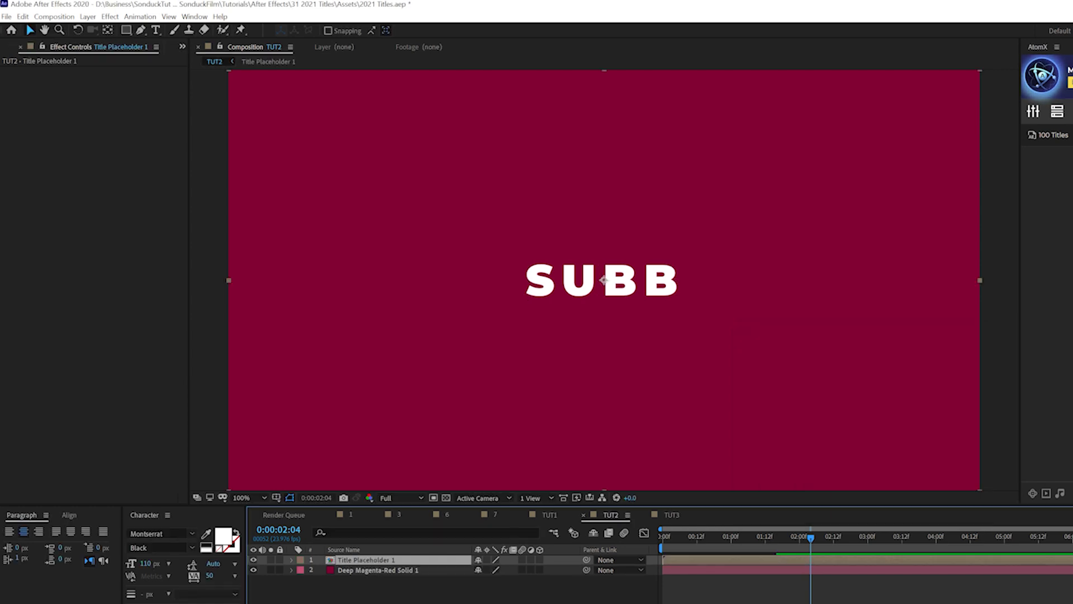
{"action": "double_click", "coordinate": [361, 560]}
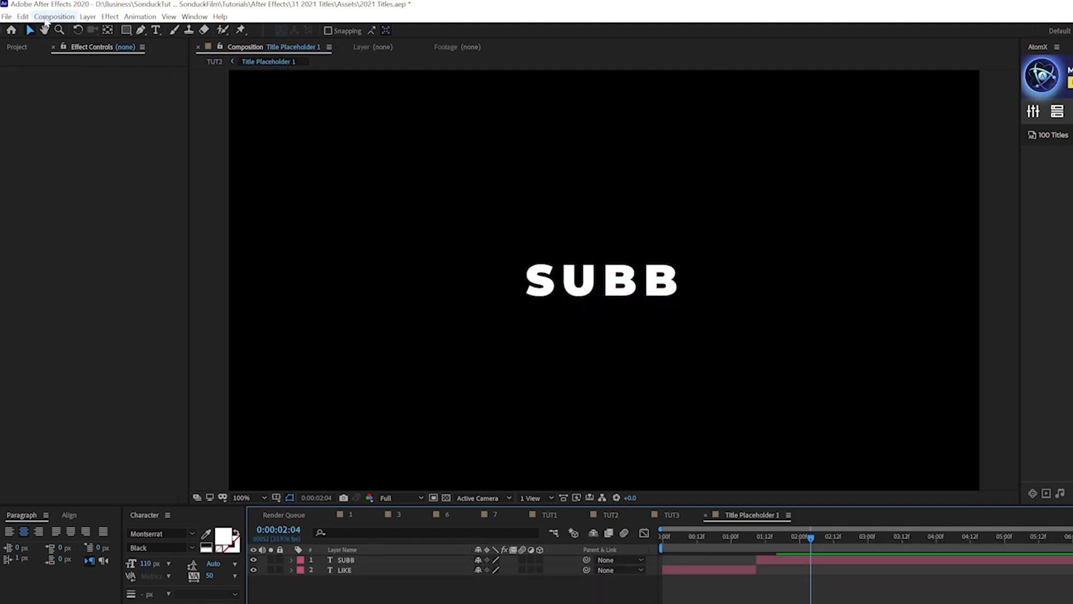
- Change the composition's height to 121 px, making it 1920×121
{"action": "left_click", "coordinate": [54, 16]}
{"action": "left_click", "coordinate": [84, 45]}
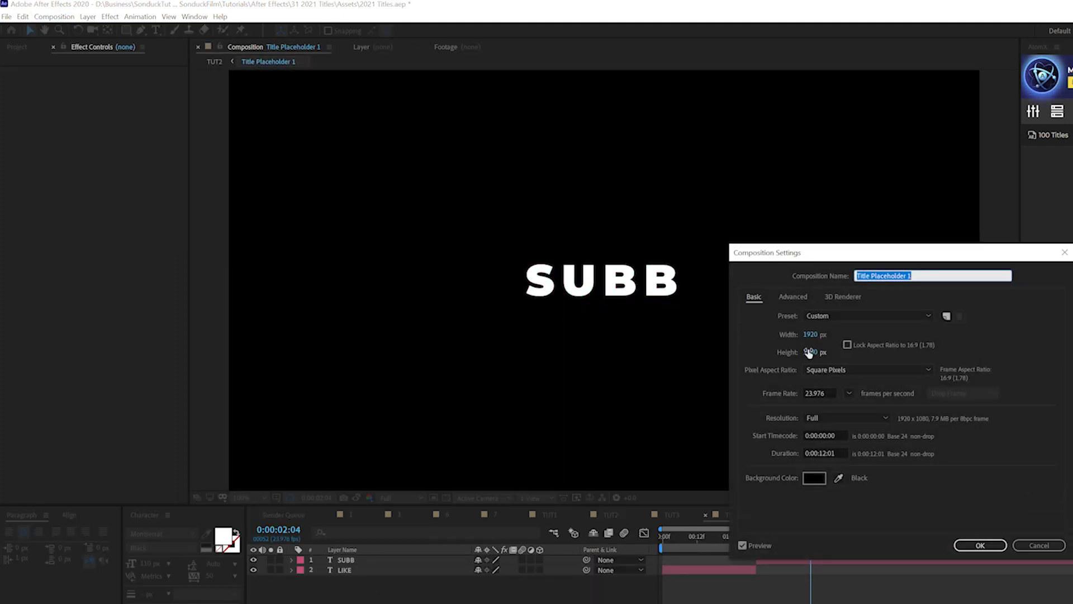
{"action": "left_click_drag", "start_coordinate": [812, 358], "coordinate": [560, 359]}
{"action": "left_click_drag", "start_coordinate": [805, 353], "coordinate": [797, 359]}
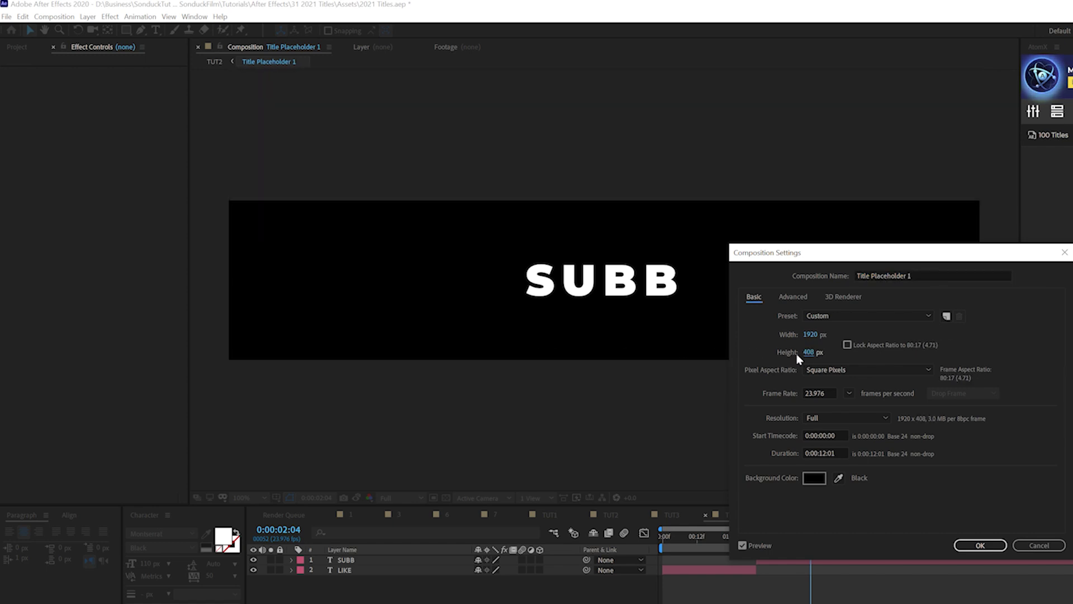
{"action": "left_click_drag", "start_coordinate": [669, 353], "coordinate": [806, 356]}
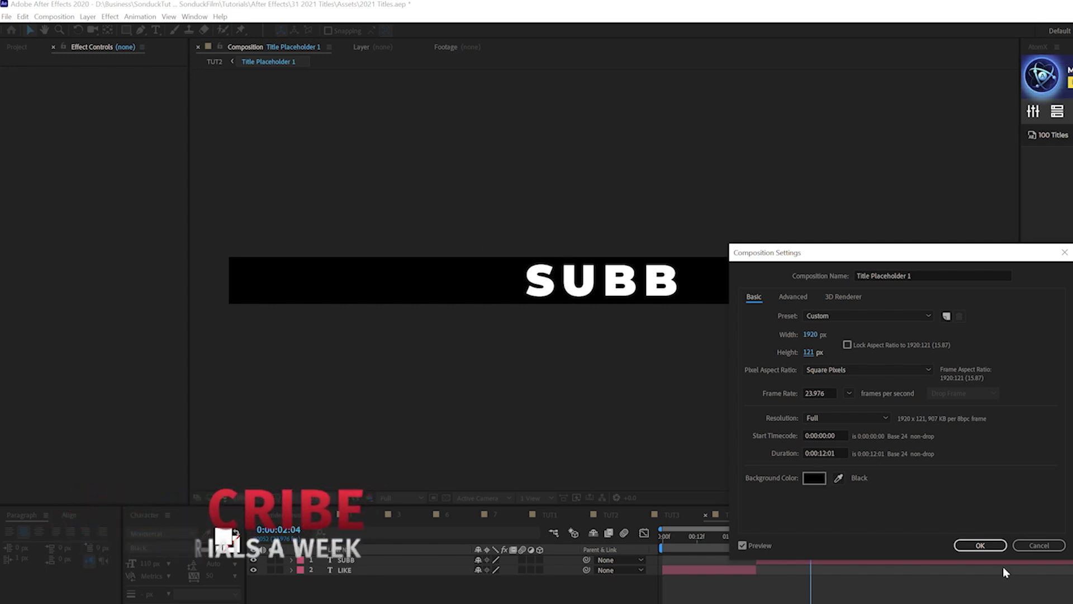
{"action": "left_click", "coordinate": [977, 545]}
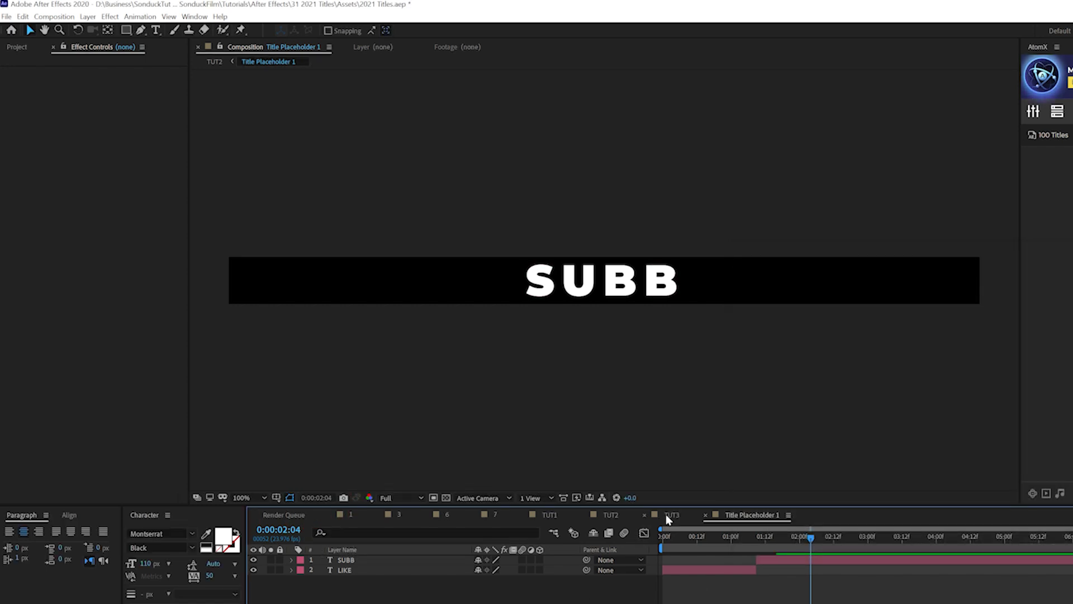
- Back in TUT2, preview the LIKE-to-SUBB switch and trim Title Placeholder 1 to end near 2:18
{"action": "left_click", "coordinate": [611, 515]}
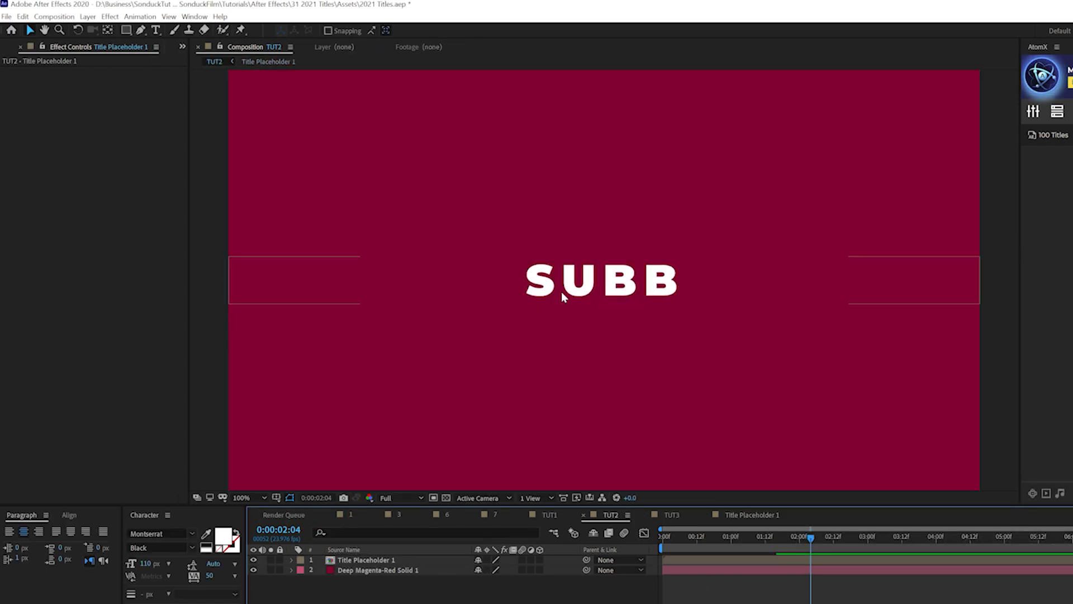
{"action": "left_click", "coordinate": [677, 537]}
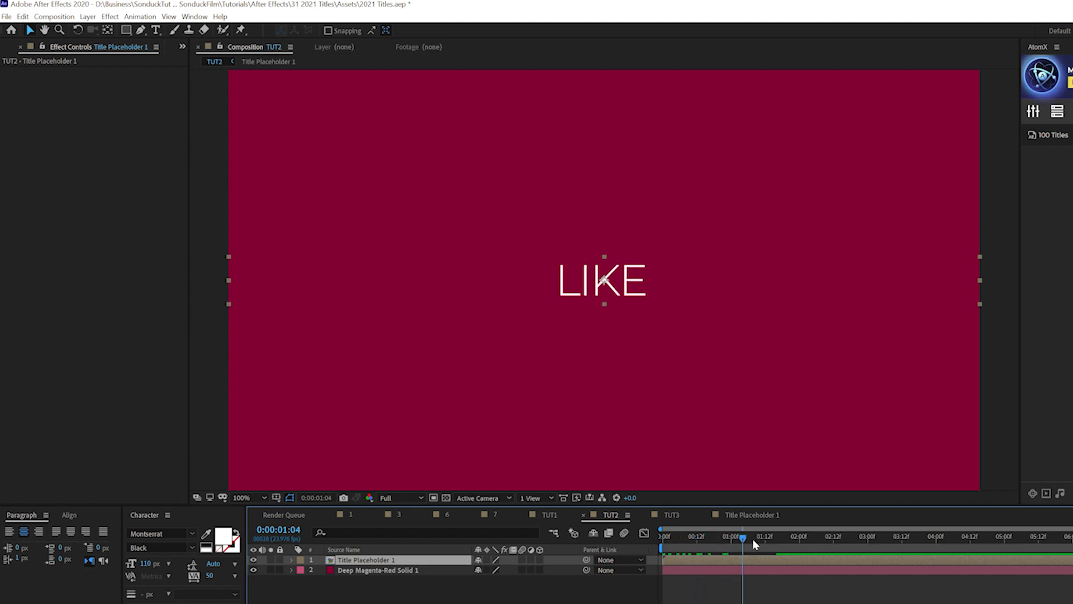
{"action": "left_click_drag", "start_coordinate": [752, 539], "coordinate": [837, 561]}
{"action": "key", "text": "Home"}
{"action": "key", "text": "Home"}
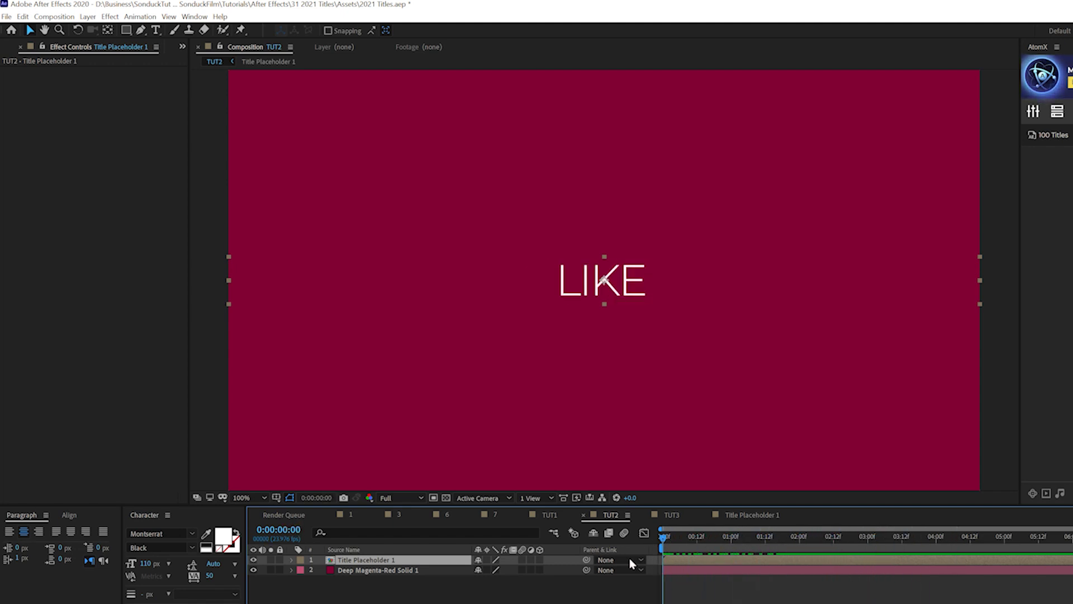
{"action": "key", "text": "space"}
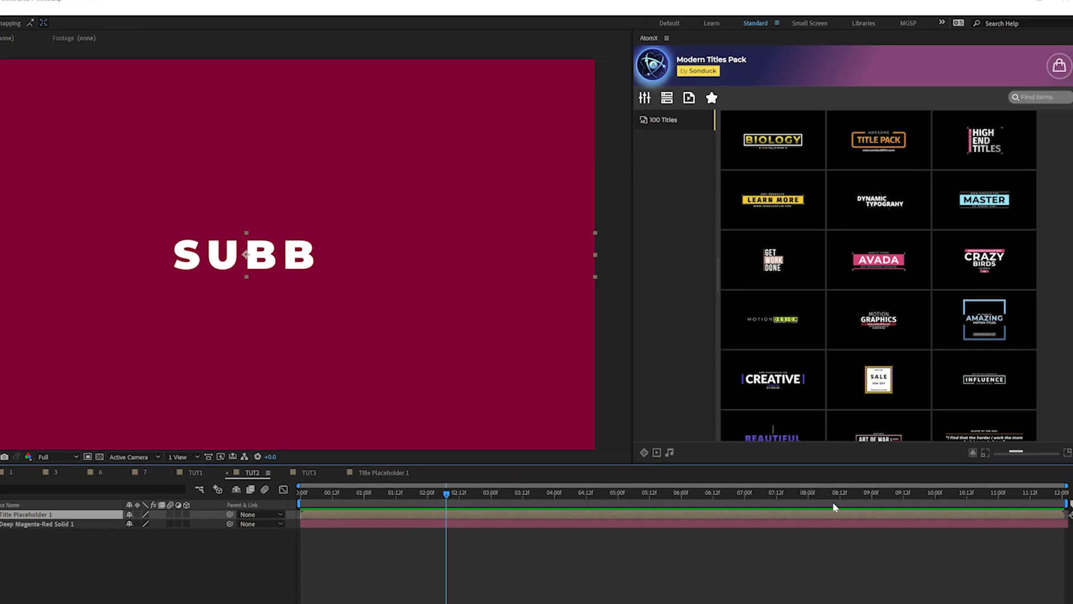
{"action": "left_click_drag", "start_coordinate": [1068, 513], "coordinate": [442, 517]}
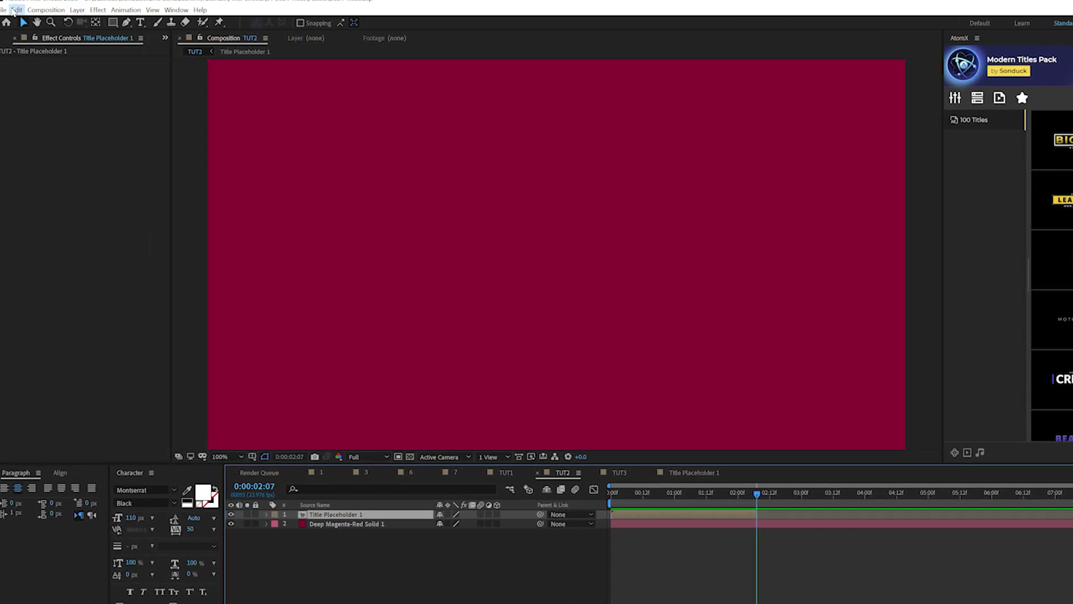
- Duplicate the title layer, offset the copy later and time-reverse it
{"action": "left_click", "coordinate": [16, 10]}
{"action": "left_click", "coordinate": [33, 139]}
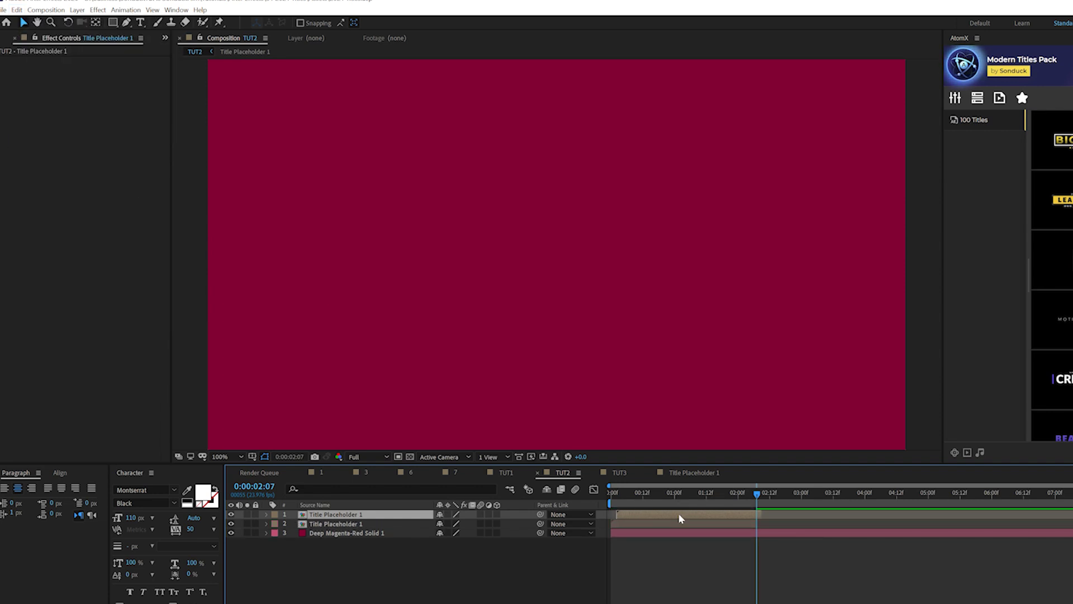
{"action": "left_click_drag", "start_coordinate": [679, 519], "coordinate": [765, 518]}
{"action": "right_click", "coordinate": [758, 511]}
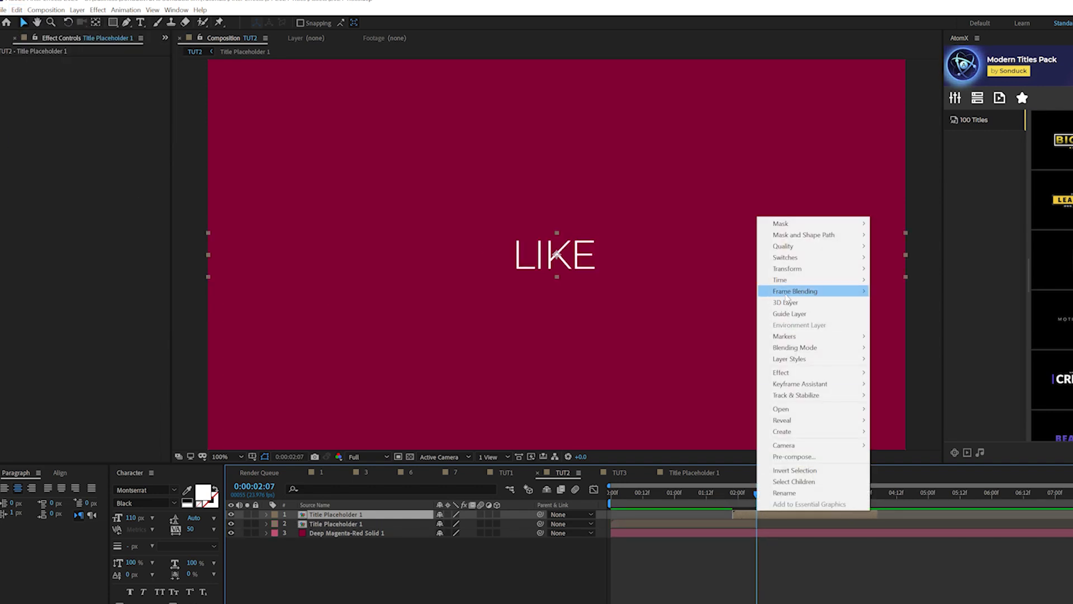
{"action": "mouse_move", "coordinate": [794, 280]}
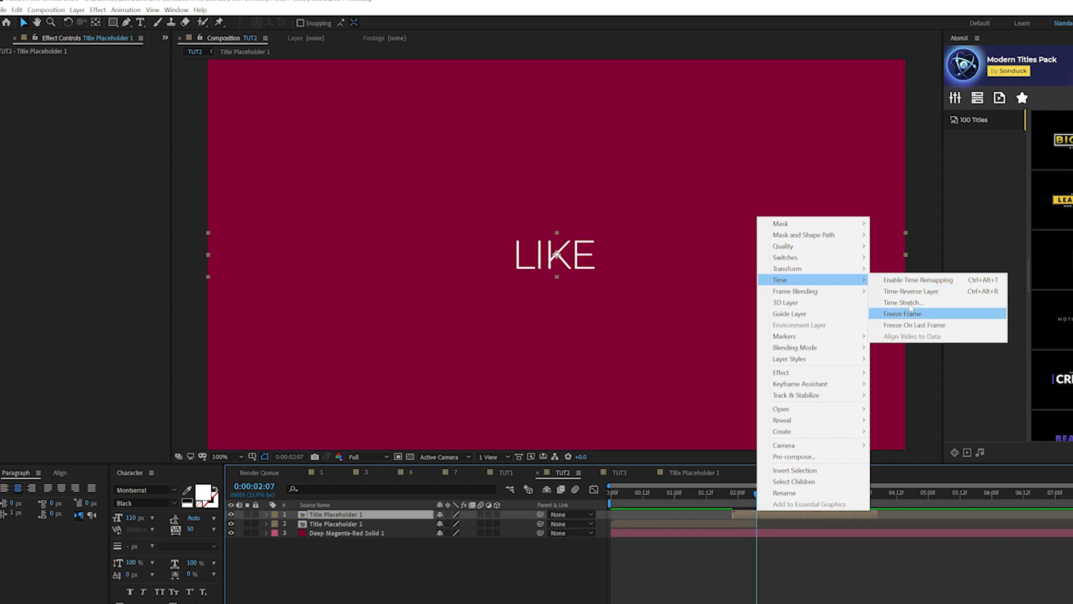
{"action": "left_click", "coordinate": [911, 291]}
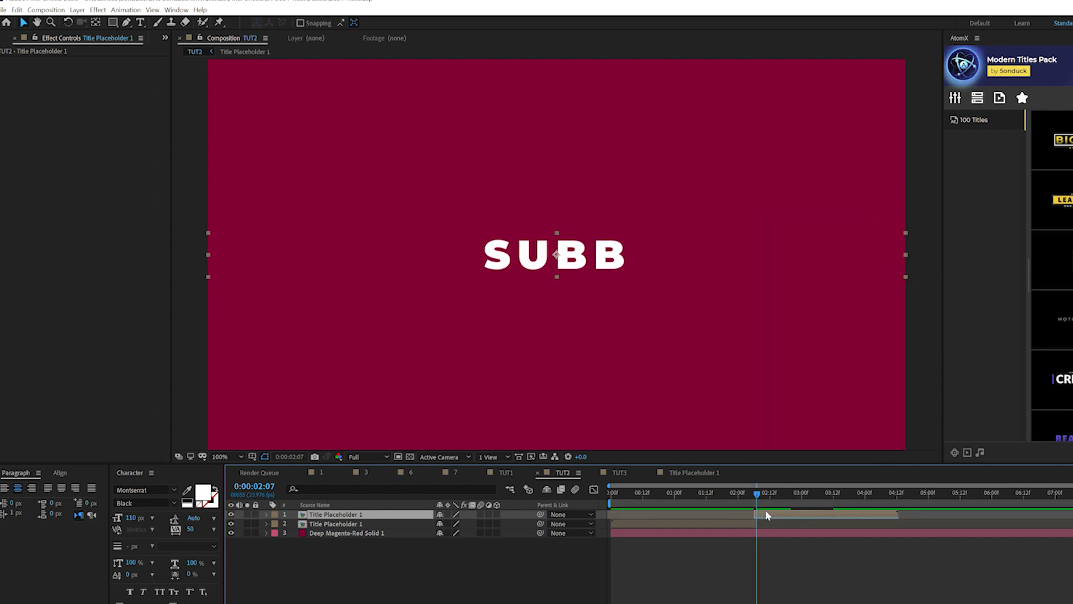
{"action": "left_click_drag", "start_coordinate": [756, 495], "coordinate": [815, 504]}
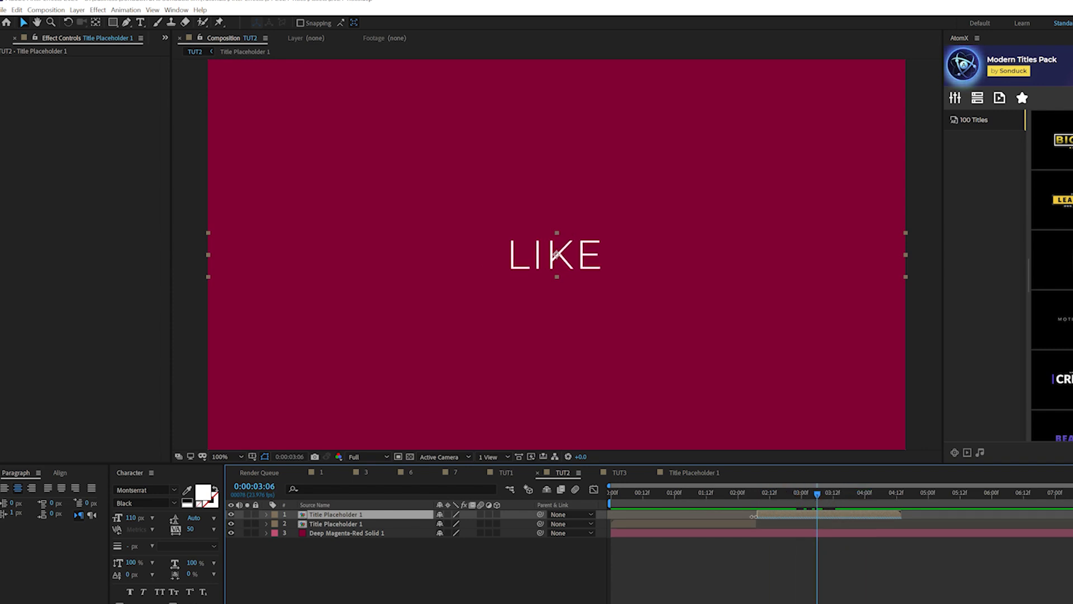
{"action": "left_click_drag", "start_coordinate": [813, 512], "coordinate": [854, 494]}
- Duplicate the title again, reorder it and make the top copy start near 03:20
{"action": "key", "text": "ctrl+d"}
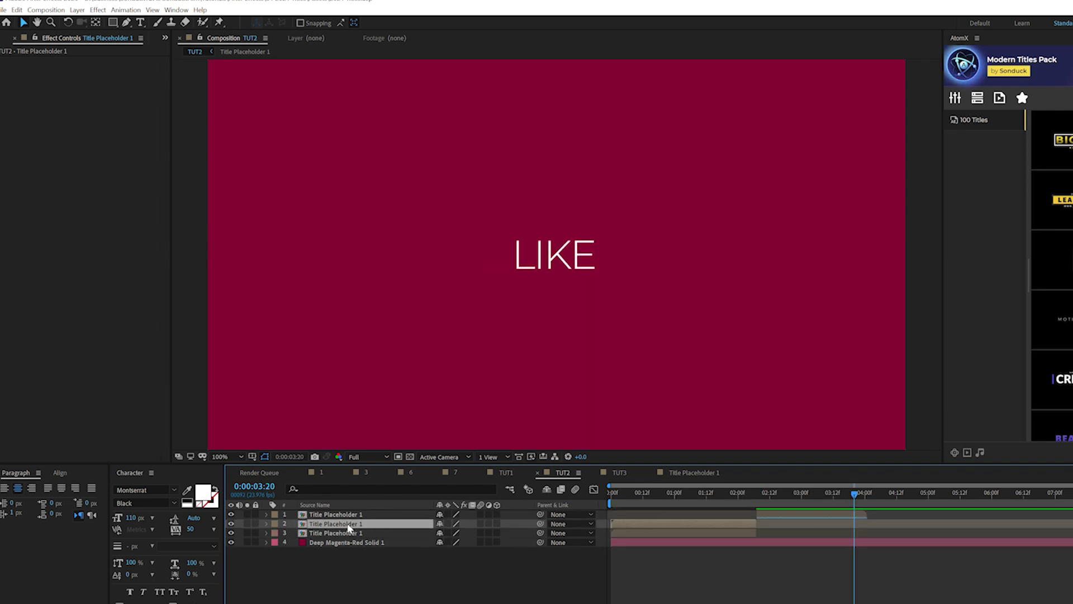
{"action": "left_click_drag", "start_coordinate": [346, 526], "coordinate": [349, 515]}
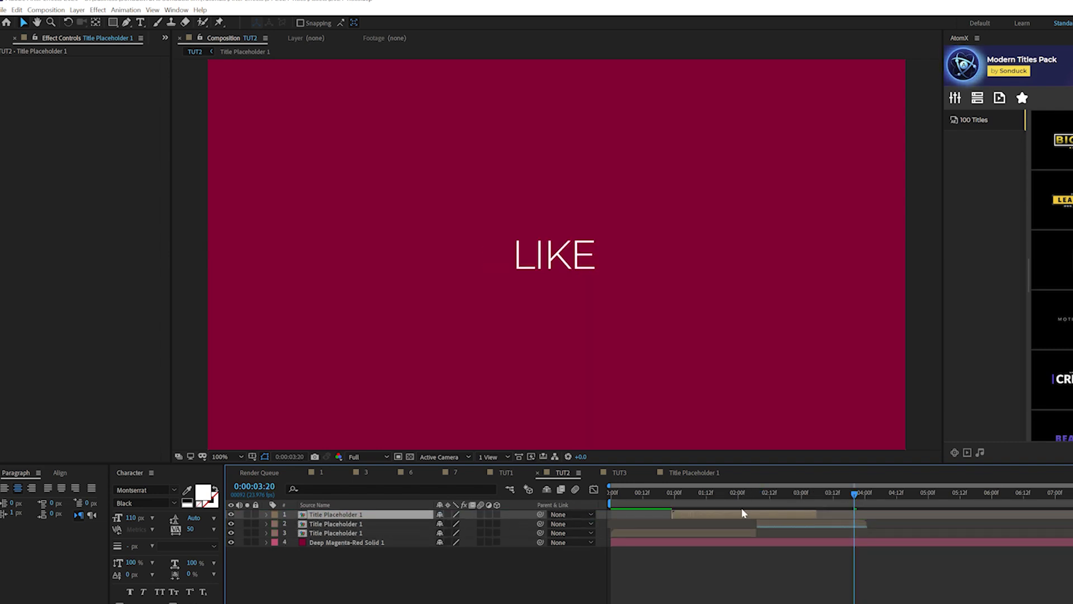
{"action": "left_click_drag", "start_coordinate": [741, 513], "coordinate": [830, 513]}
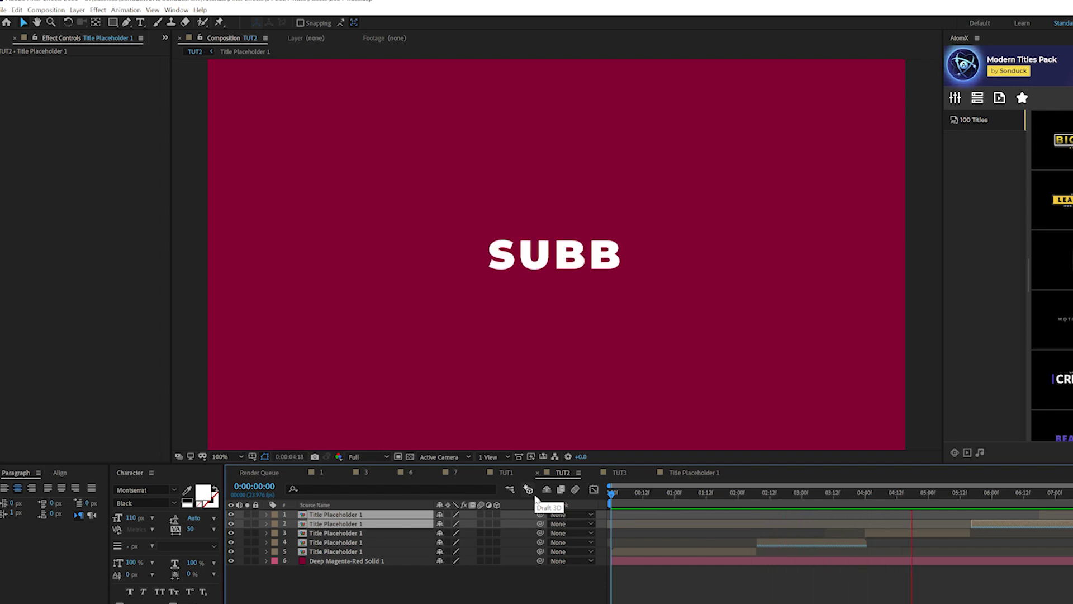
- Pre-compose all five title layers into a composition named 'Title Repeated'
{"action": "left_click", "coordinate": [333, 552]}
{"action": "left_click", "coordinate": [329, 516], "text": "shift"}
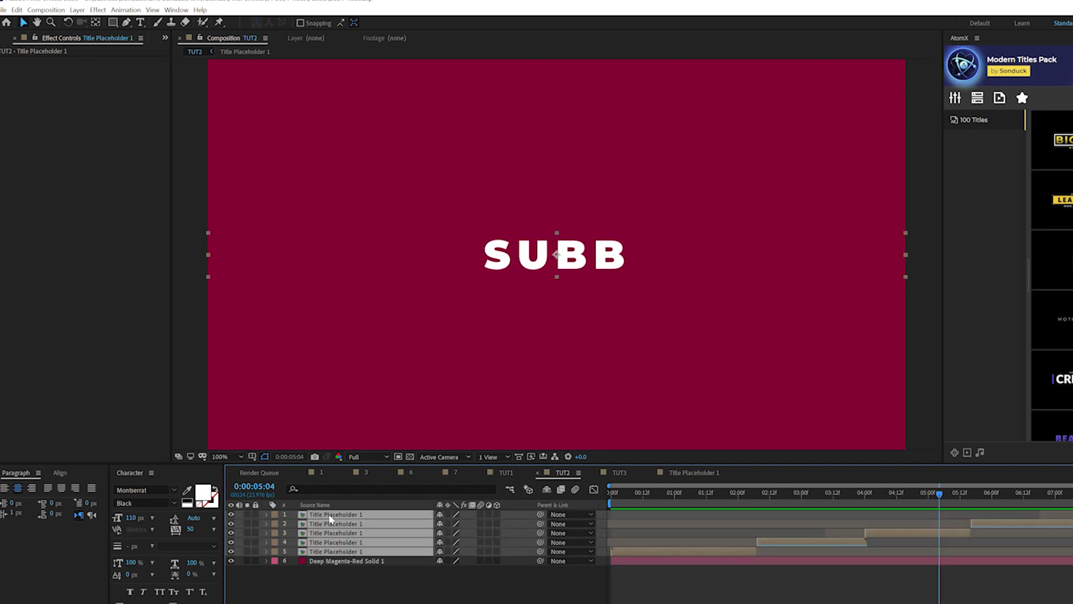
{"action": "key", "text": "ctrl+shift+c"}
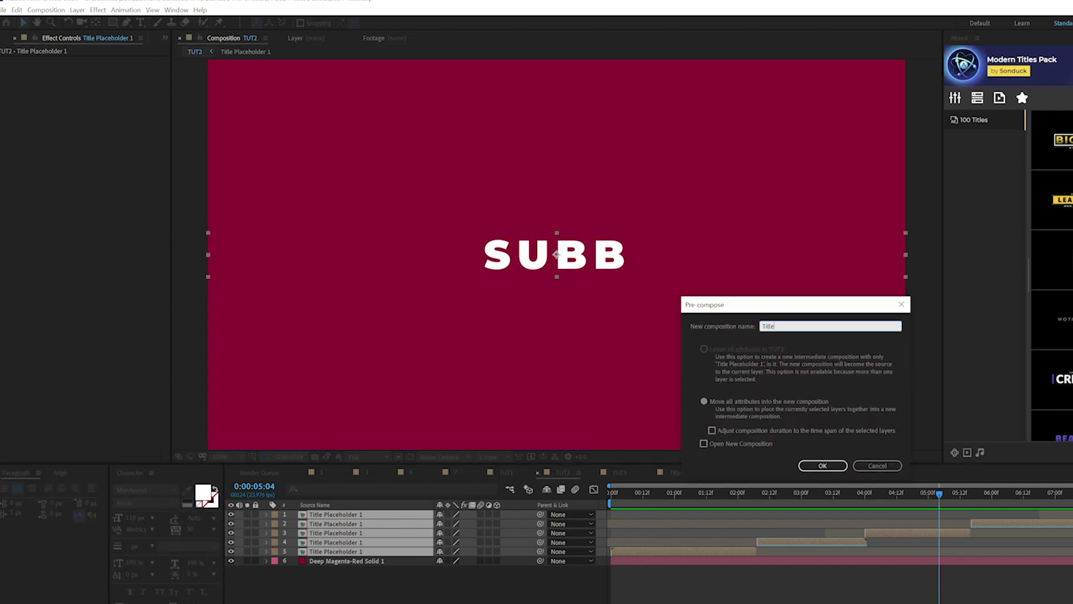
{"action": "type", "text": "Title Repeated"}
{"action": "key", "text": "Return"}
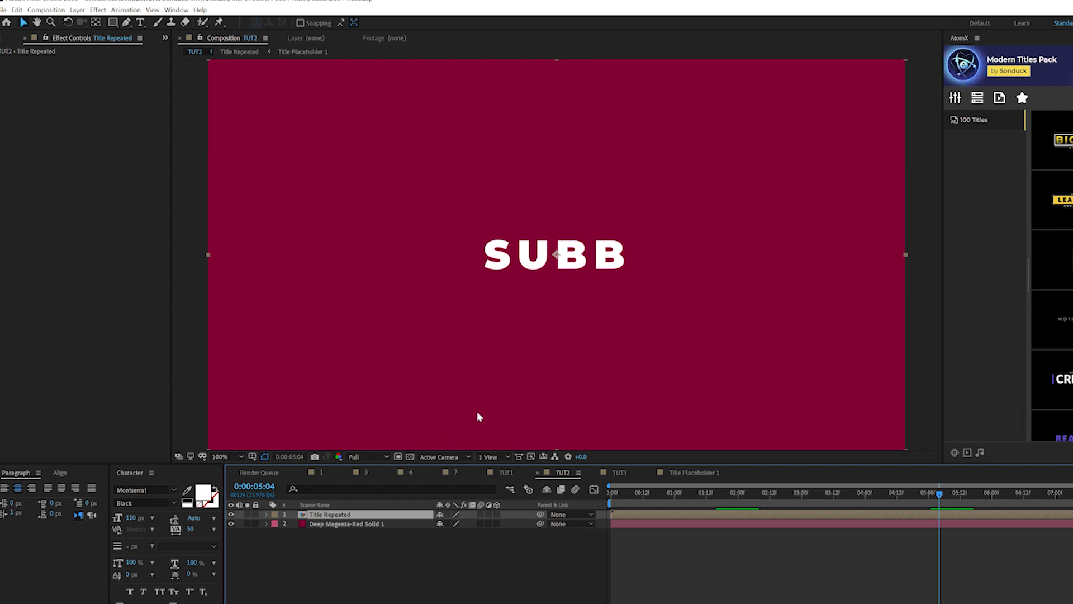
- Duplicate Title Repeated into six stacked rows and move the column up the frame
{"action": "key", "text": "ctrl+d"}
{"action": "left_click_drag", "start_coordinate": [551, 264], "coordinate": [547, 302]}
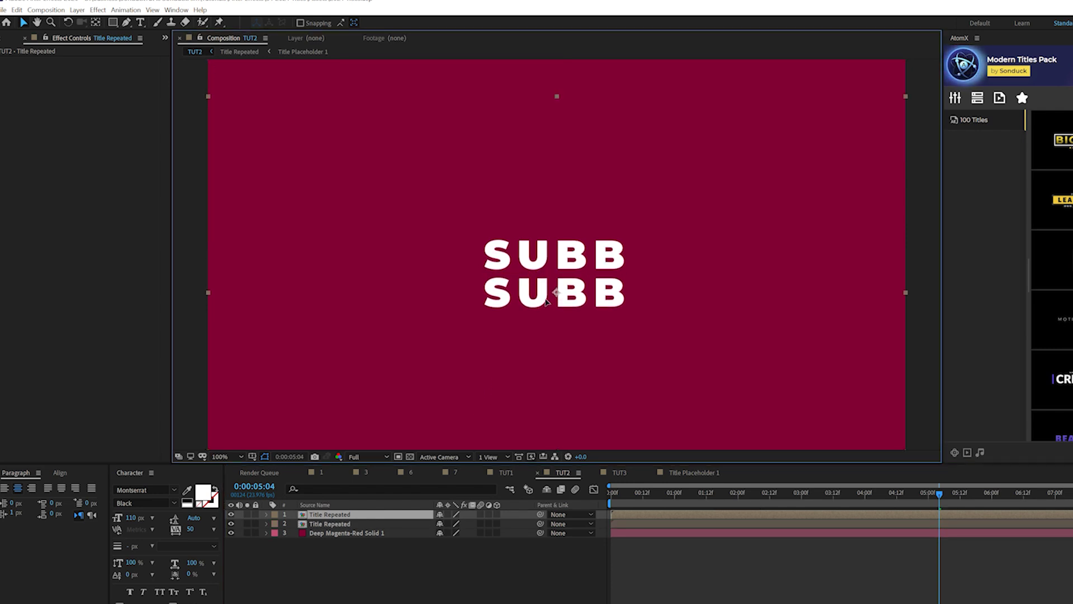
{"action": "left_click", "coordinate": [329, 524], "text": "shift"}
{"action": "key", "text": "ctrl+d"}
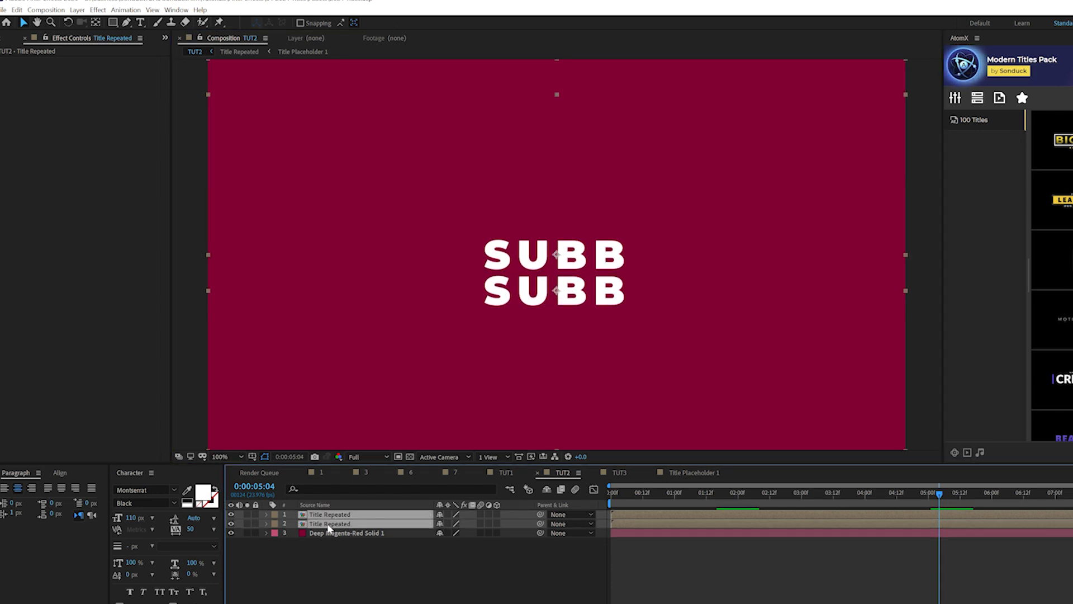
{"action": "left_click", "coordinate": [329, 514]}
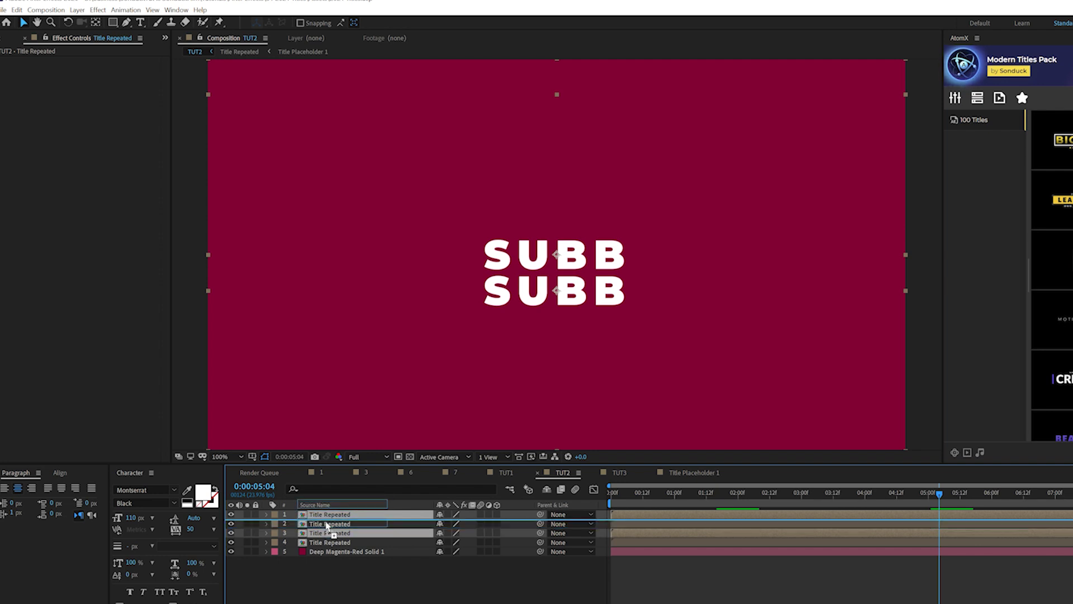
{"action": "left_click", "coordinate": [328, 524], "text": "shift"}
{"action": "left_click_drag", "start_coordinate": [568, 290], "coordinate": [574, 436]}
{"action": "key", "text": "ctrl+d"}
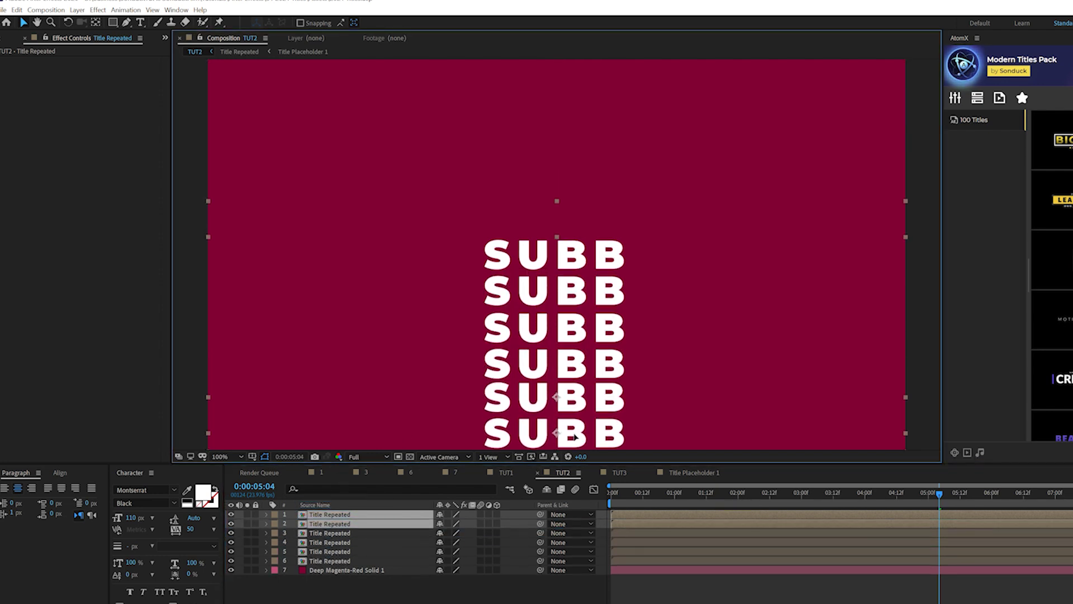
{"action": "left_click", "coordinate": [316, 560]}
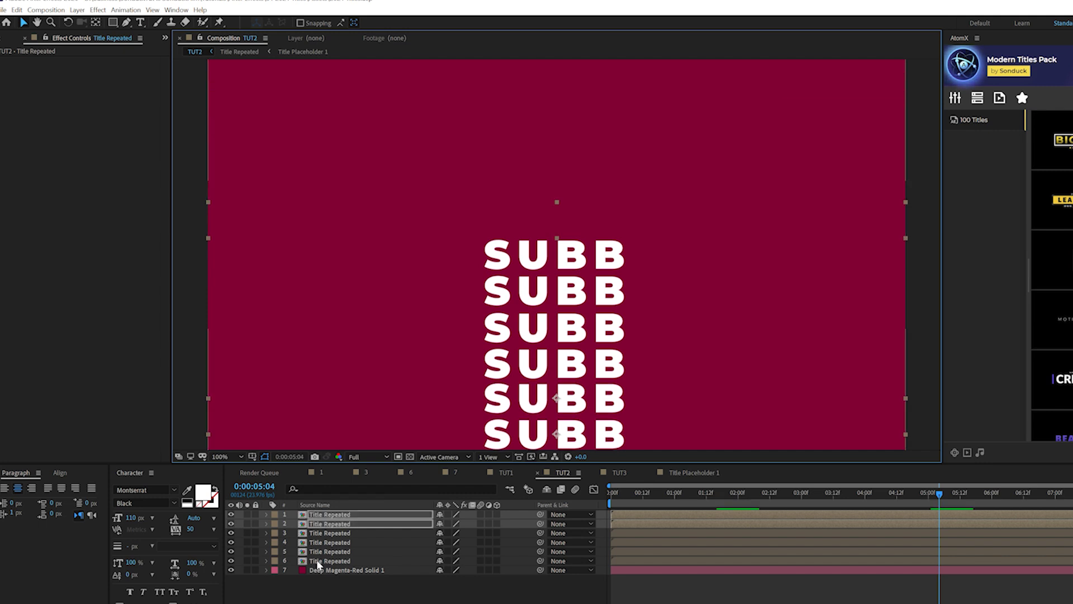
{"action": "left_click", "coordinate": [323, 515], "text": "shift"}
{"action": "left_click_drag", "start_coordinate": [561, 246], "coordinate": [559, 114]}
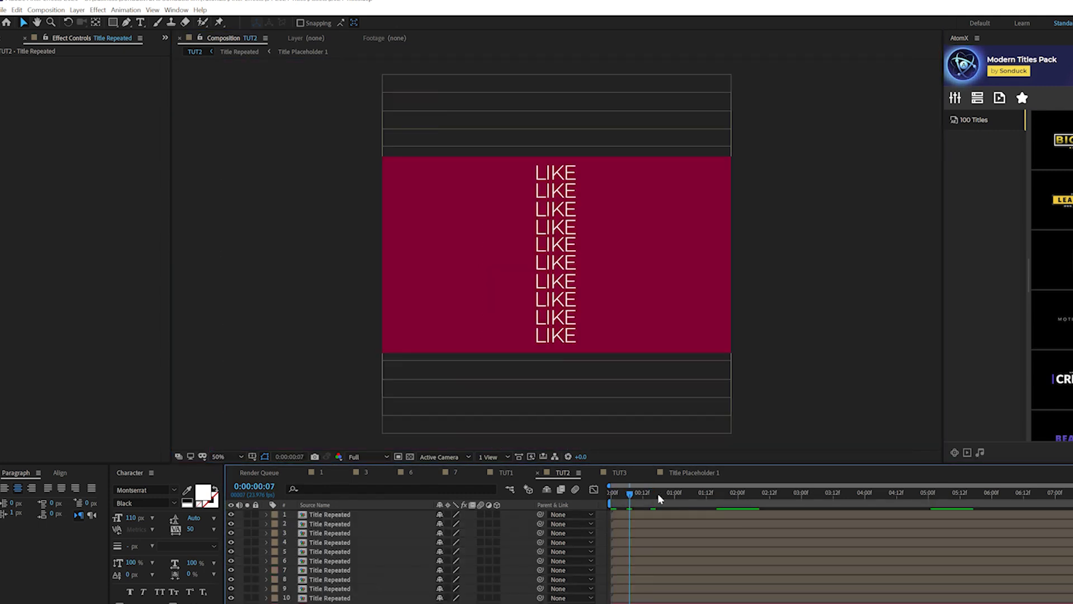
- Select Title Repeated layers 1–9 and nudge them slightly later in time
{"action": "left_click_drag", "start_coordinate": [659, 498], "coordinate": [759, 506]}
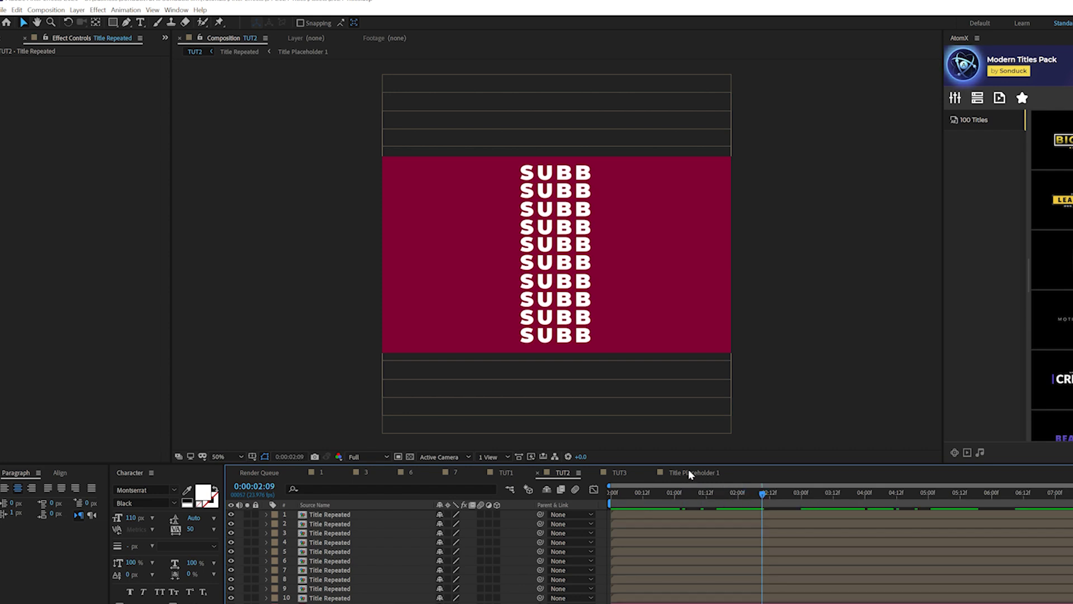
{"action": "left_click", "coordinate": [618, 586]}
{"action": "left_click", "coordinate": [627, 517], "text": "shift"}
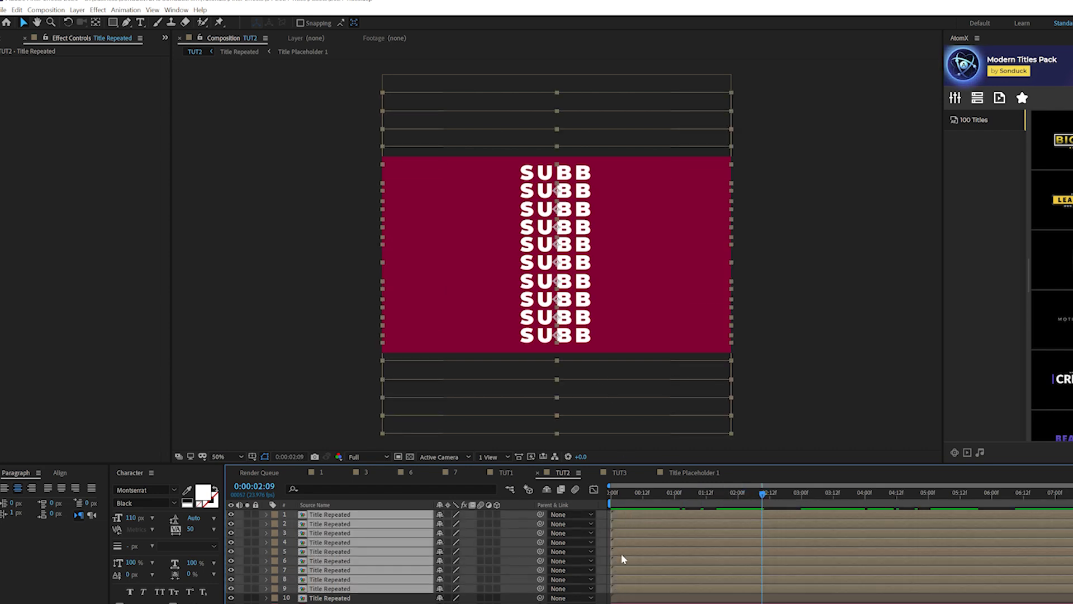
{"action": "left_click_drag", "start_coordinate": [622, 554], "coordinate": [627, 554]}
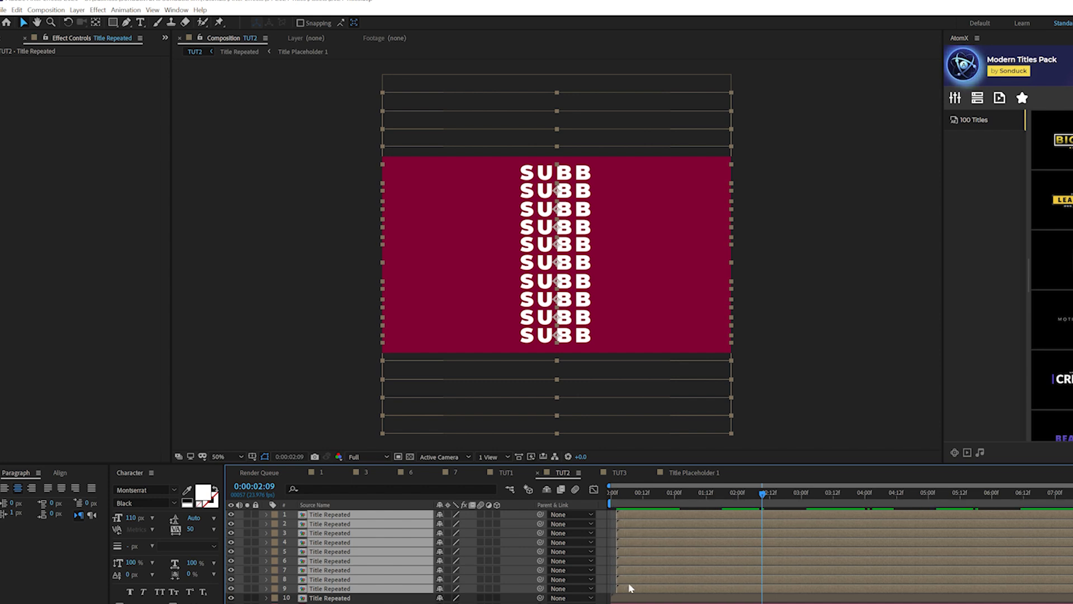
- Drop lower layers from the selection one by one, shifting the rest later to cascade the offset
{"action": "left_click", "coordinate": [628, 588], "text": "ctrl"}
{"action": "left_click_drag", "start_coordinate": [626, 579], "coordinate": [652, 551]}
{"action": "left_click", "coordinate": [632, 578], "text": "ctrl"}
{"action": "left_click", "coordinate": [639, 567], "text": "ctrl"}
{"action": "left_click", "coordinate": [643, 561], "text": "ctrl"}
{"action": "left_click", "coordinate": [652, 551], "text": "ctrl"}
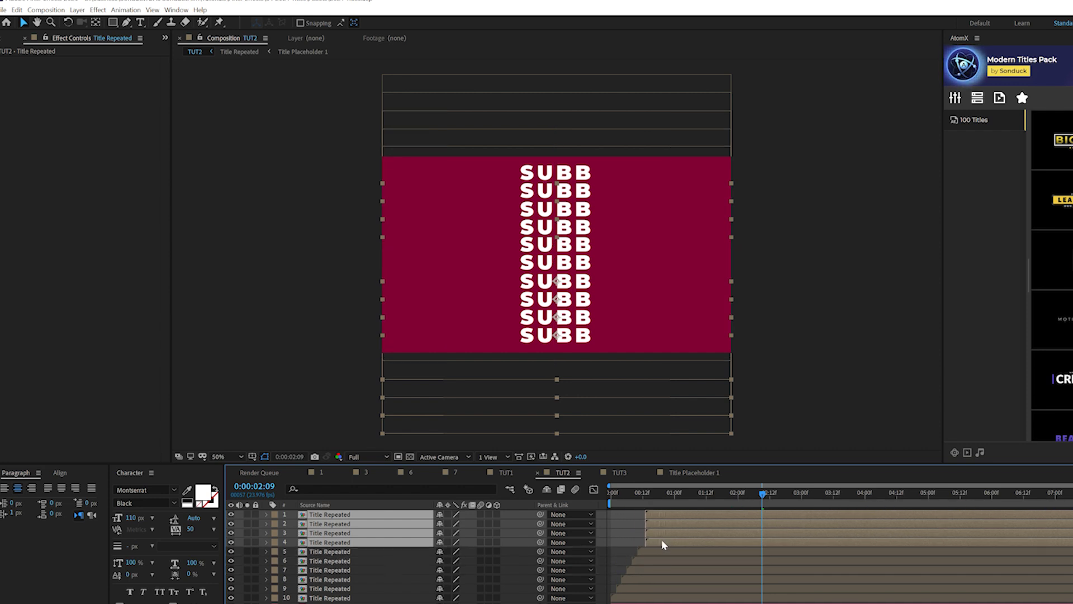
{"action": "left_click", "coordinate": [660, 541], "text": "ctrl"}
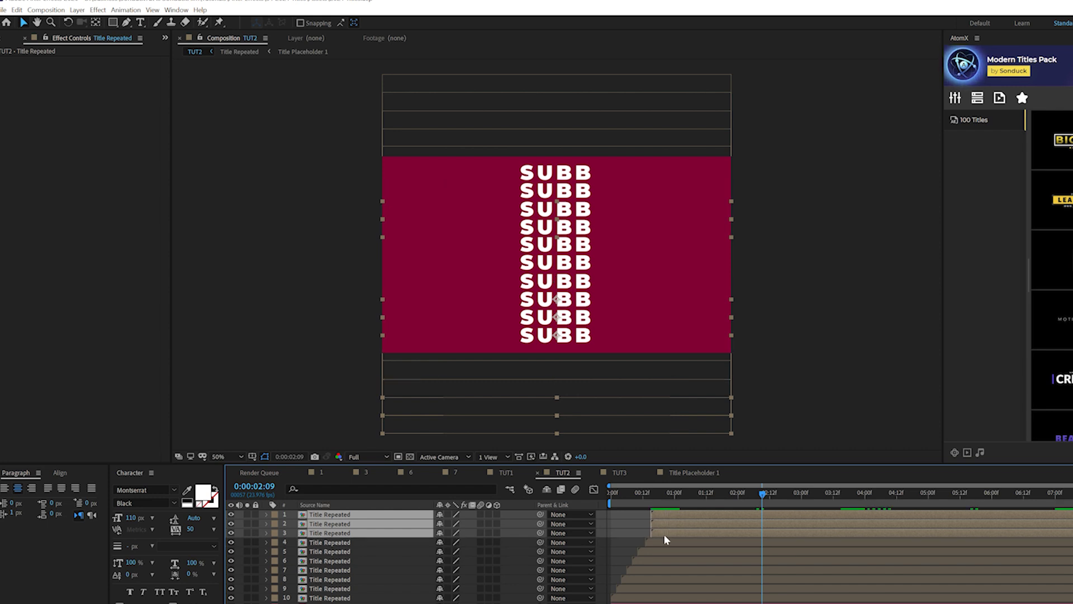
{"action": "left_click", "coordinate": [663, 532], "text": "ctrl"}
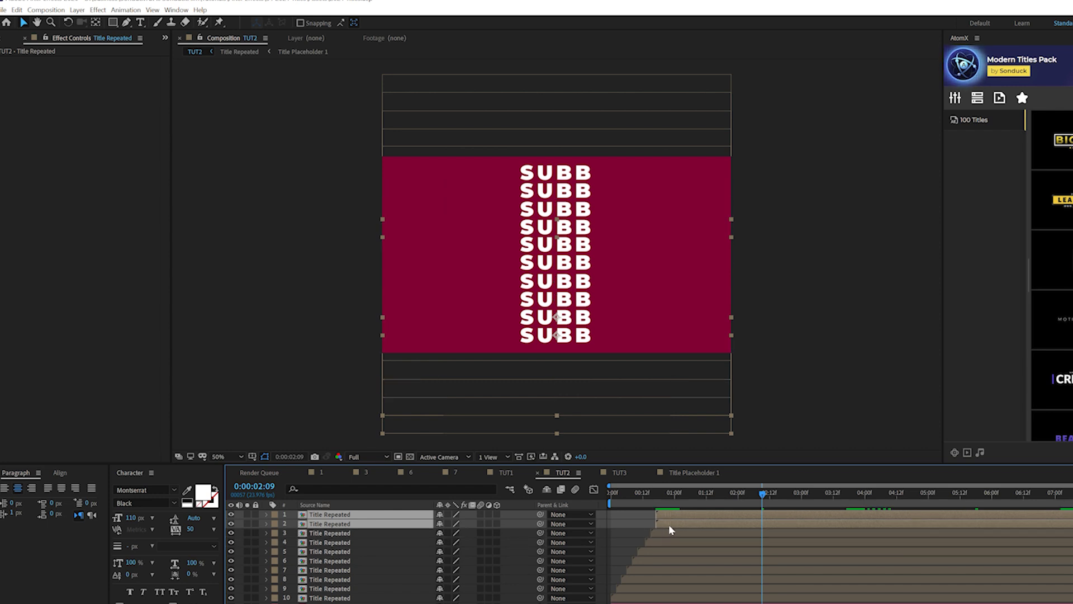
{"action": "left_click", "coordinate": [669, 525], "text": "ctrl"}
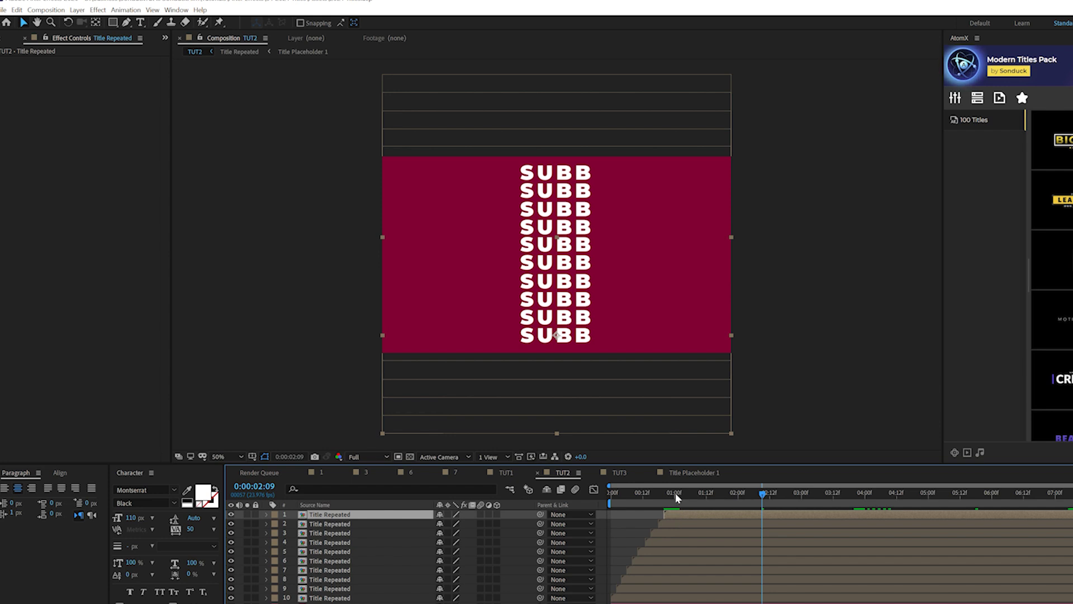
- Preview the cascading LIKE-to-SUBB animation from about 01:06 at full size
{"action": "mouse_move", "coordinate": [675, 492]}
{"action": "left_mouse_down"}
{"action": "mouse_move", "coordinate": [658, 493]}
{"action": "mouse_move", "coordinate": [690, 492]}
{"action": "left_mouse_up"}
{"action": "key", "text": "space"}
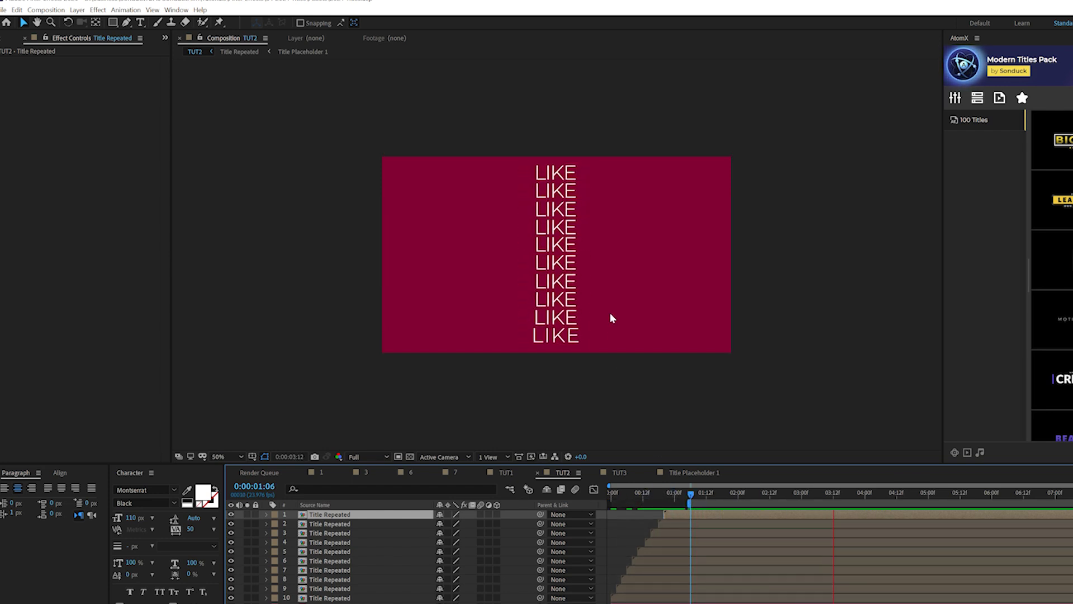
{"action": "key", "text": "slash"}
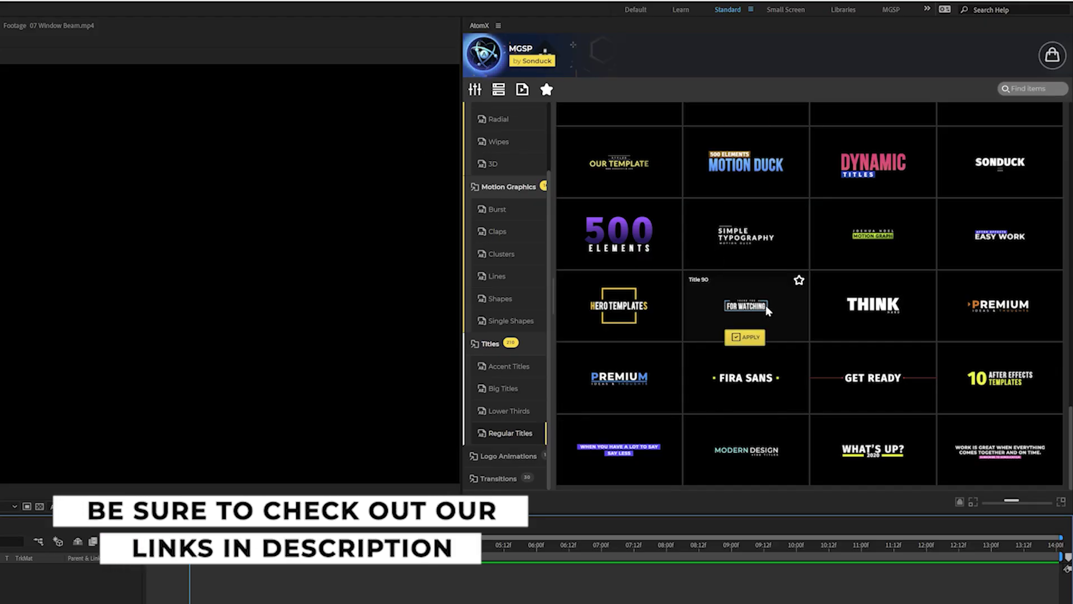
- Apply the AtomX Title 63 preset and scrub the timeline to preview the BRAND NEW FANTASIC title
{"action": "scroll", "coordinate": [860, 292], "scroll_direction": "up", "scroll_amount": 3}
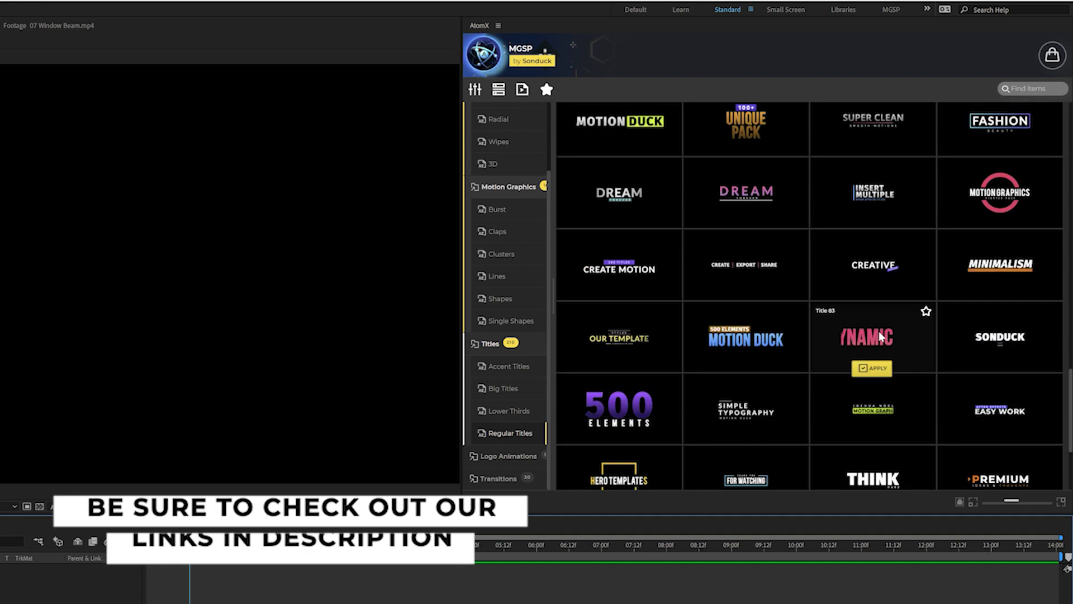
{"action": "scroll", "coordinate": [879, 331], "scroll_direction": "up", "scroll_amount": 3}
{"action": "scroll", "coordinate": [862, 400], "scroll_direction": "up", "scroll_amount": 3}
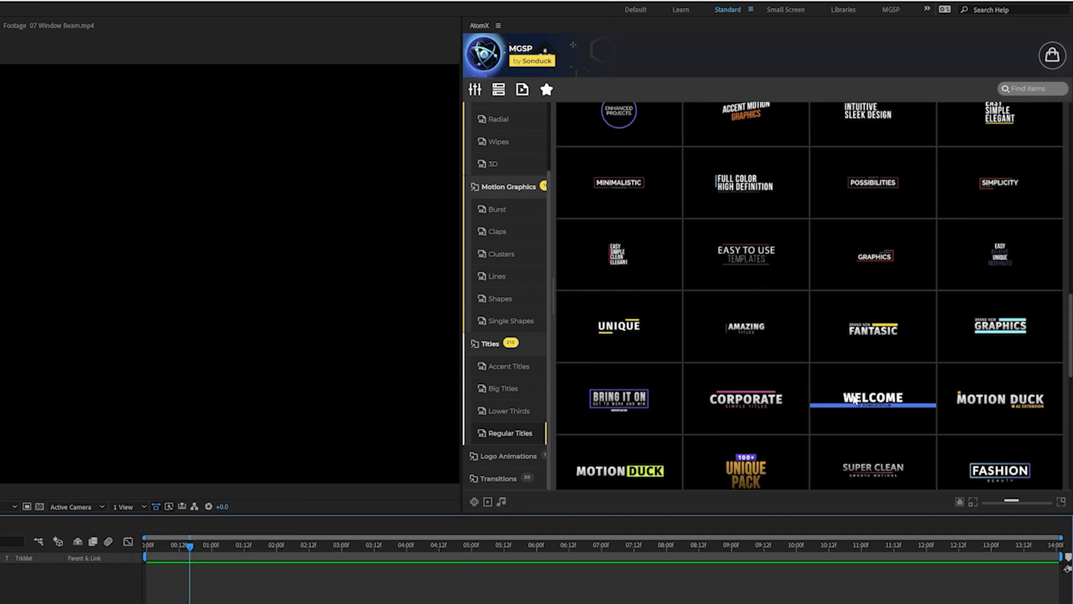
{"action": "scroll", "coordinate": [679, 380], "scroll_direction": "down", "scroll_amount": 3}
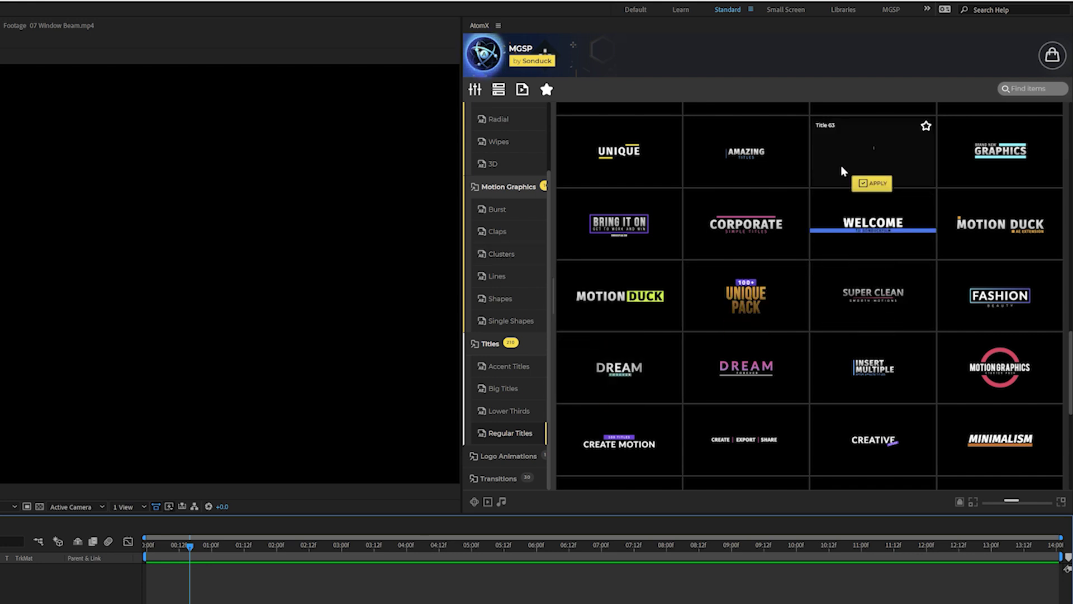
{"action": "left_click", "coordinate": [875, 185]}
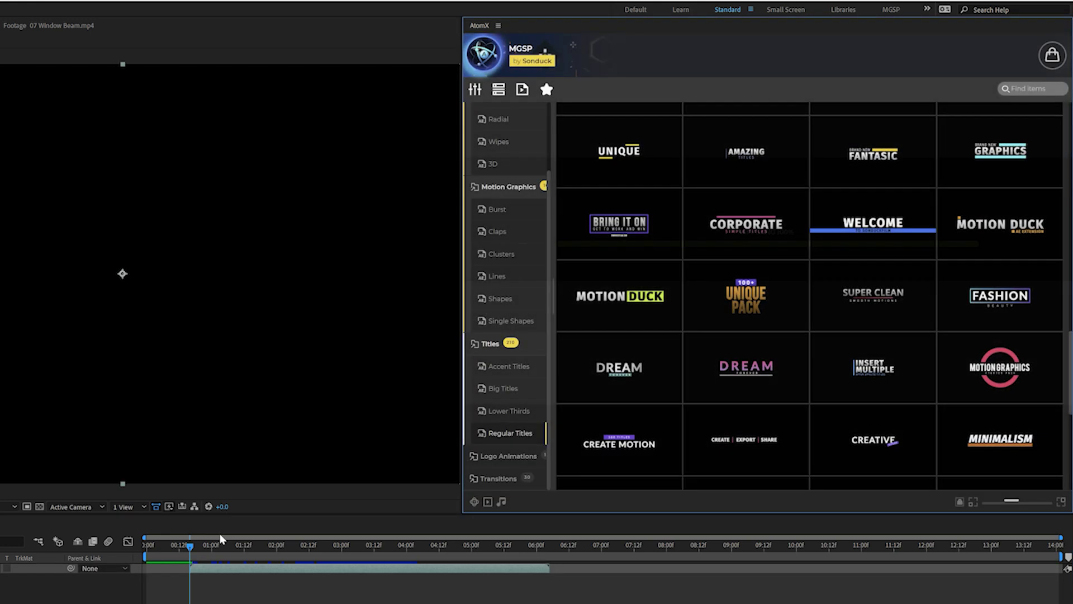
{"action": "left_click", "coordinate": [243, 547]}
{"action": "left_click_drag", "start_coordinate": [435, 551], "coordinate": [565, 556]}
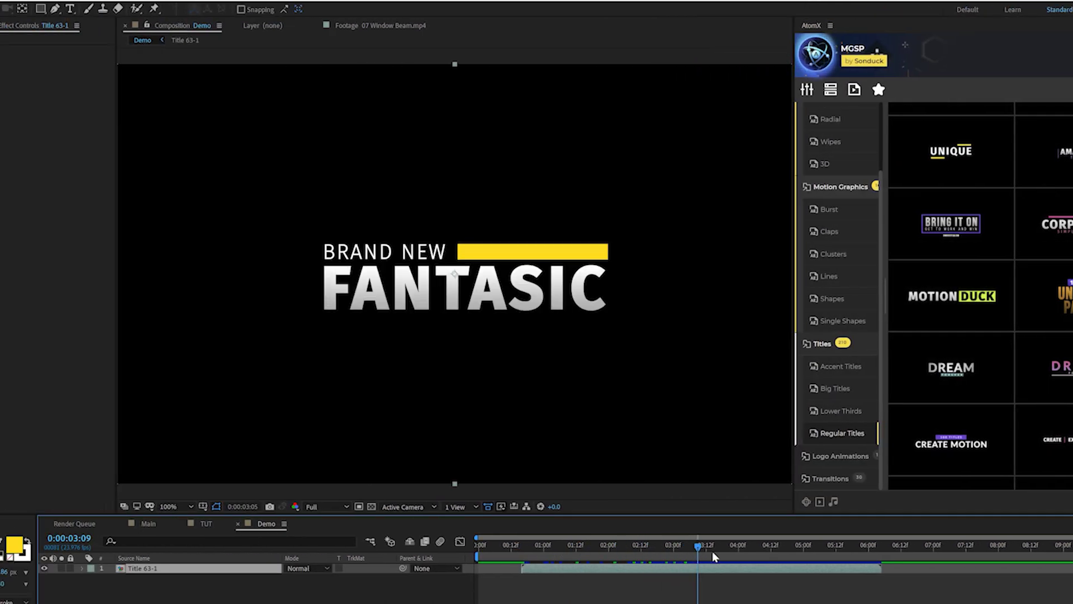
{"action": "left_click_drag", "start_coordinate": [709, 560], "coordinate": [538, 565]}
- In the Title 63-1 precomp, retitle the text GLOW EFFECTS TUTORIAL and widen Box Size to 53
{"action": "double_click", "coordinate": [538, 568]}
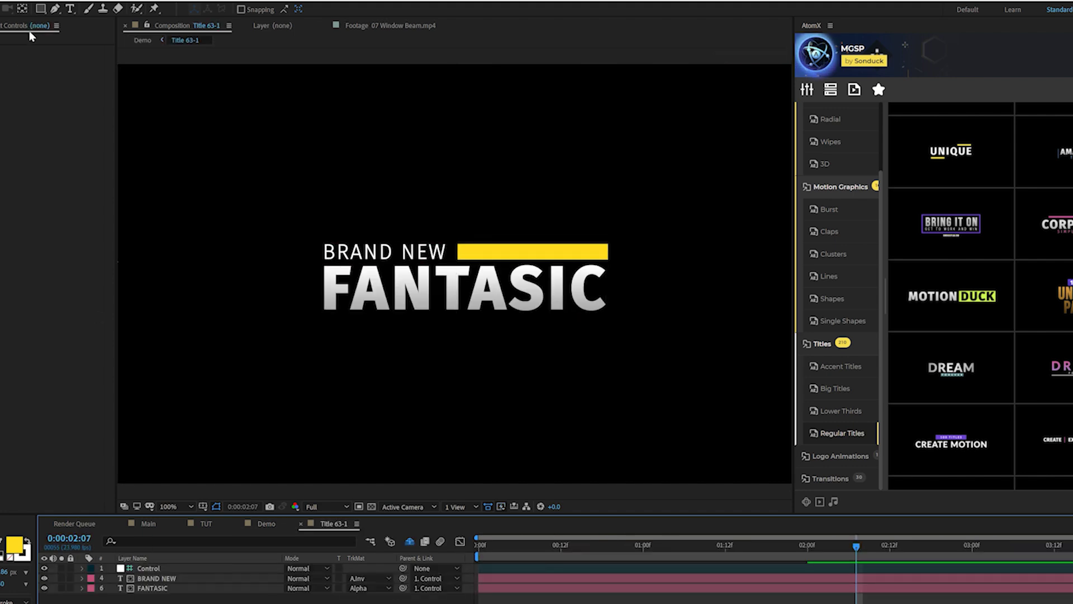
{"action": "left_click", "coordinate": [70, 9]}
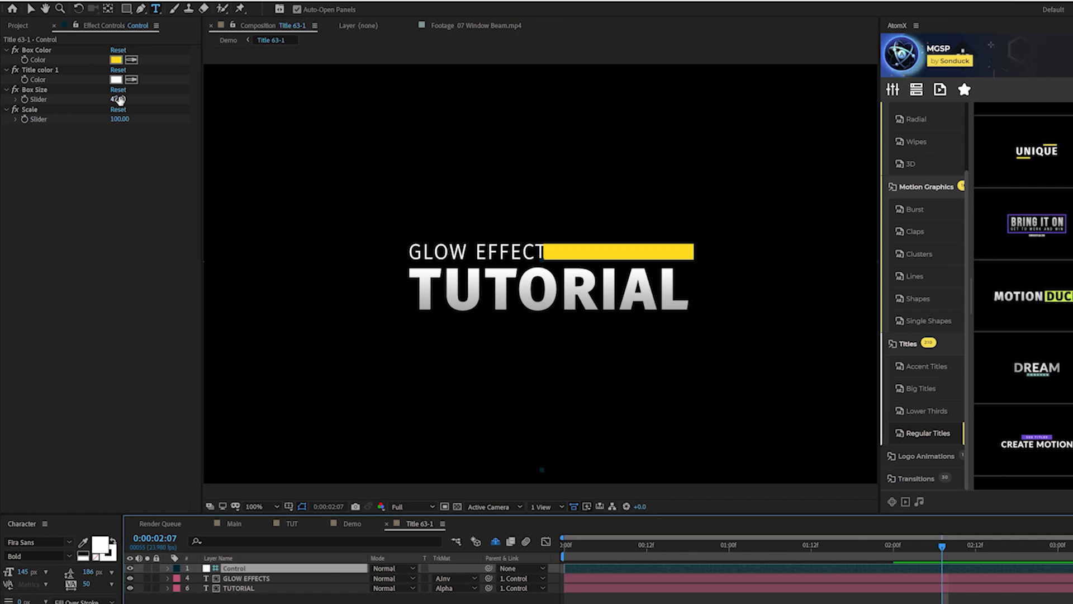
{"action": "left_click_drag", "start_coordinate": [117, 99], "coordinate": [125, 99]}
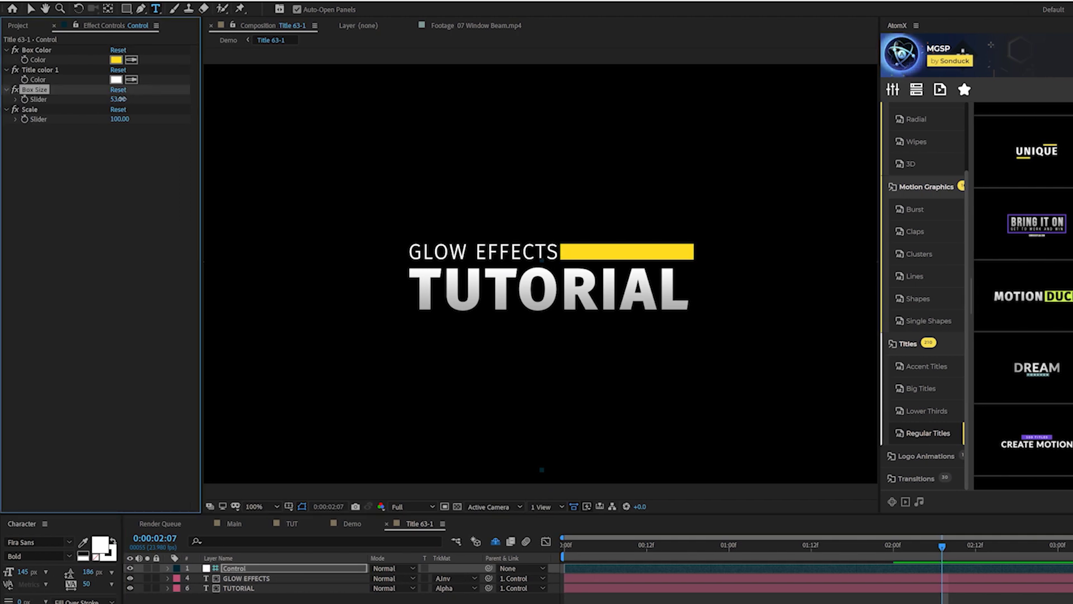
- Change the Box Color to the lighter yellow FFE459
{"action": "left_click", "coordinate": [116, 59]}
{"action": "key", "text": "Escape"}
{"action": "left_click", "coordinate": [115, 59]}
{"action": "mouse_move", "coordinate": [559, 384]}
{"action": "left_mouse_down"}
{"action": "mouse_move", "coordinate": [526, 336]}
{"action": "mouse_move", "coordinate": [529, 318]}
{"action": "left_mouse_up"}
{"action": "left_click", "coordinate": [686, 319]}
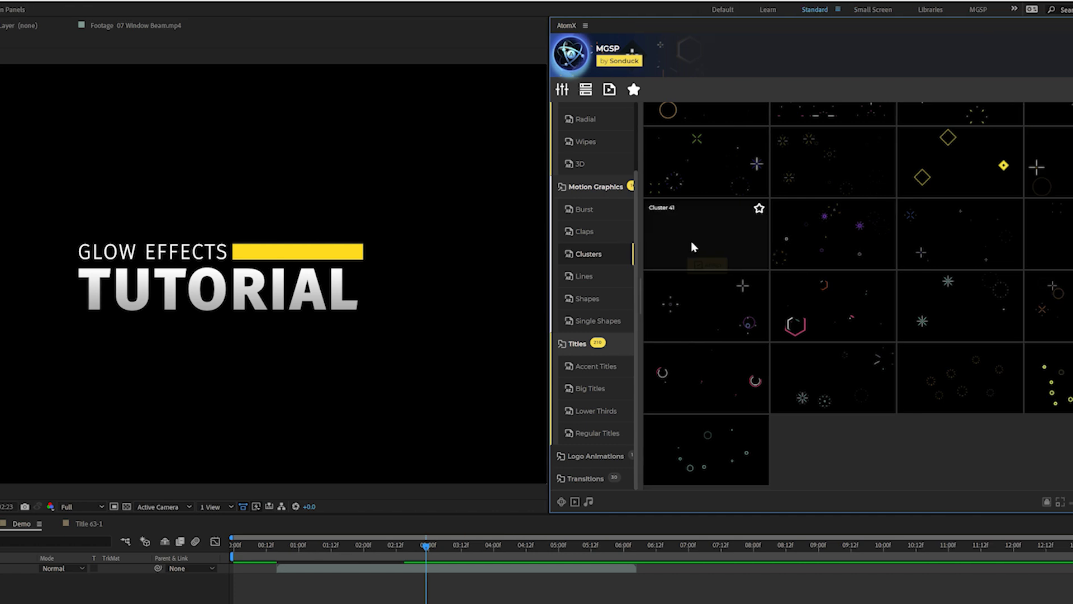
- Apply the AtomX Cluster 41 shape burst and preview it with the title from the start
{"action": "mouse_move", "coordinate": [624, 220]}
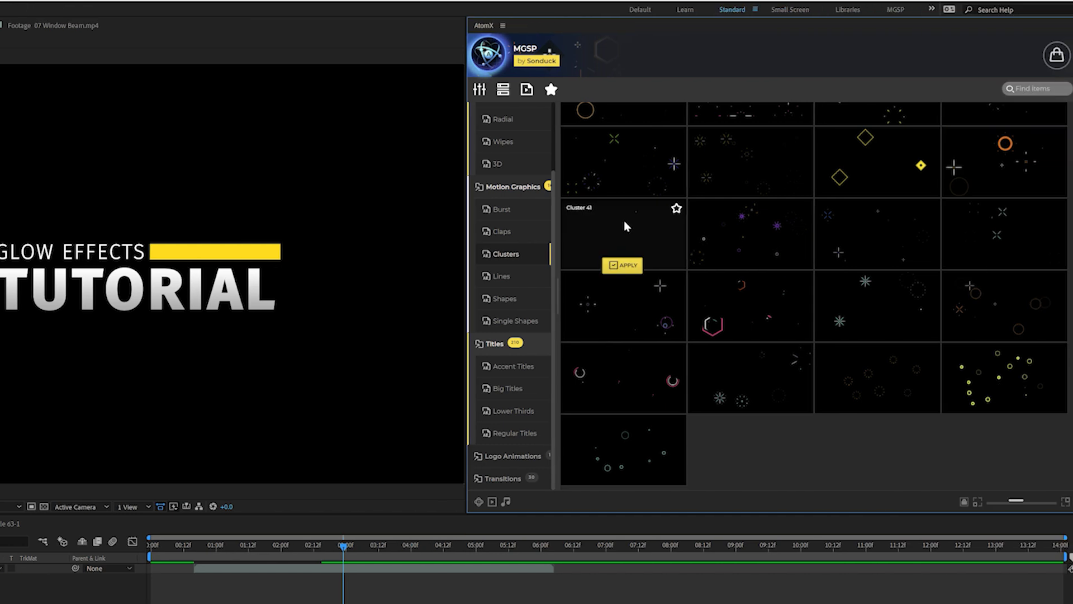
{"action": "left_click", "coordinate": [628, 266]}
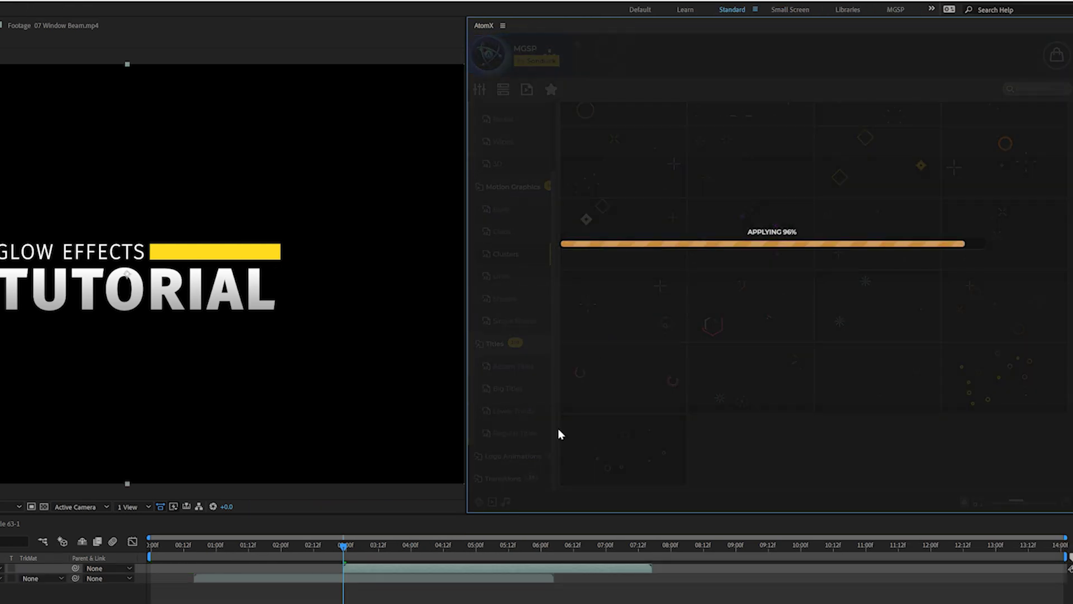
{"action": "key", "text": "space"}
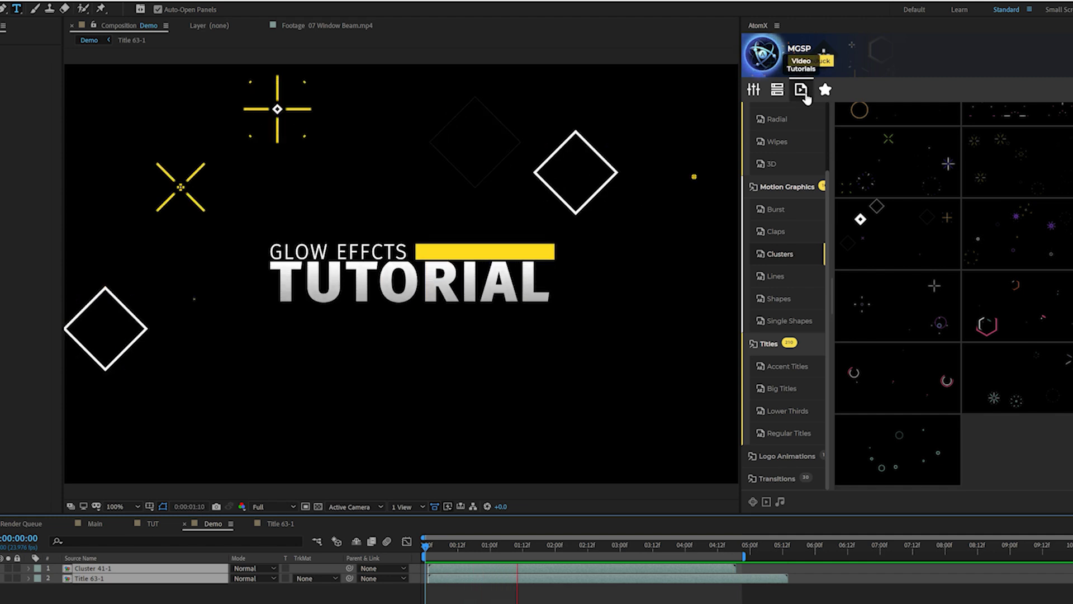
- Switch the AtomX asset library to the Modern Titles Pack
{"action": "left_click", "coordinate": [763, 59]}
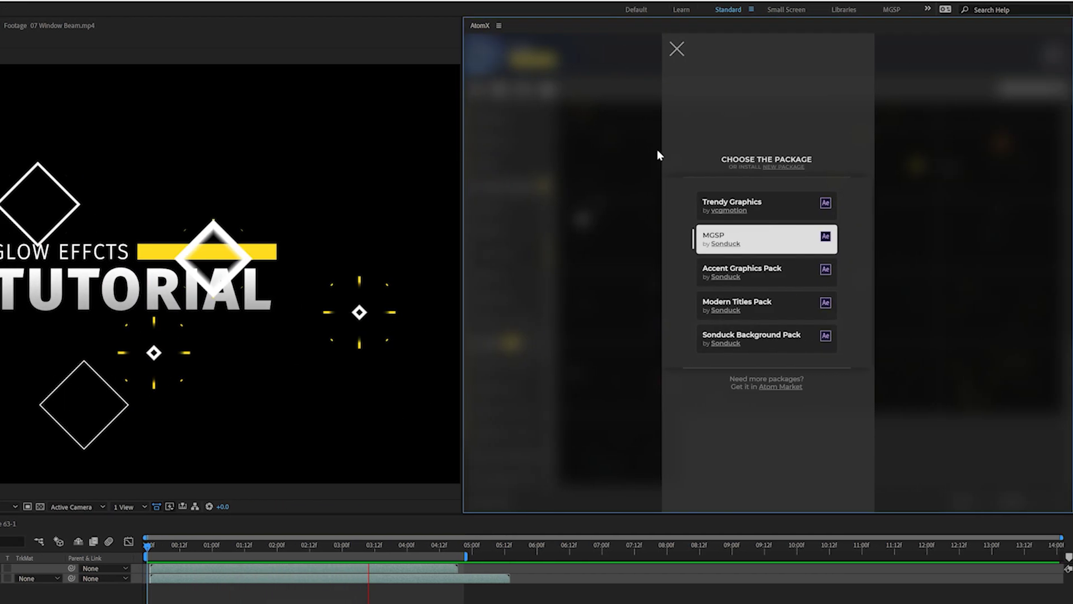
{"action": "left_click", "coordinate": [839, 305]}
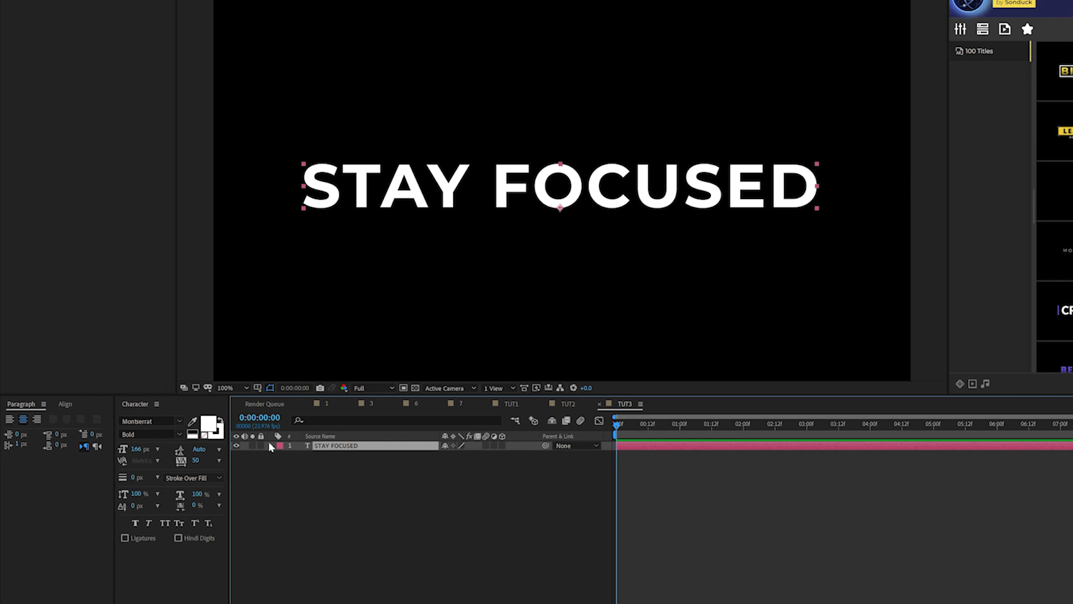
- Add a 0% Opacity animator to STAY FOCUSED and keyframe Range Selector Start at 0%
{"action": "left_click", "coordinate": [270, 445]}
{"action": "left_click", "coordinate": [533, 455]}
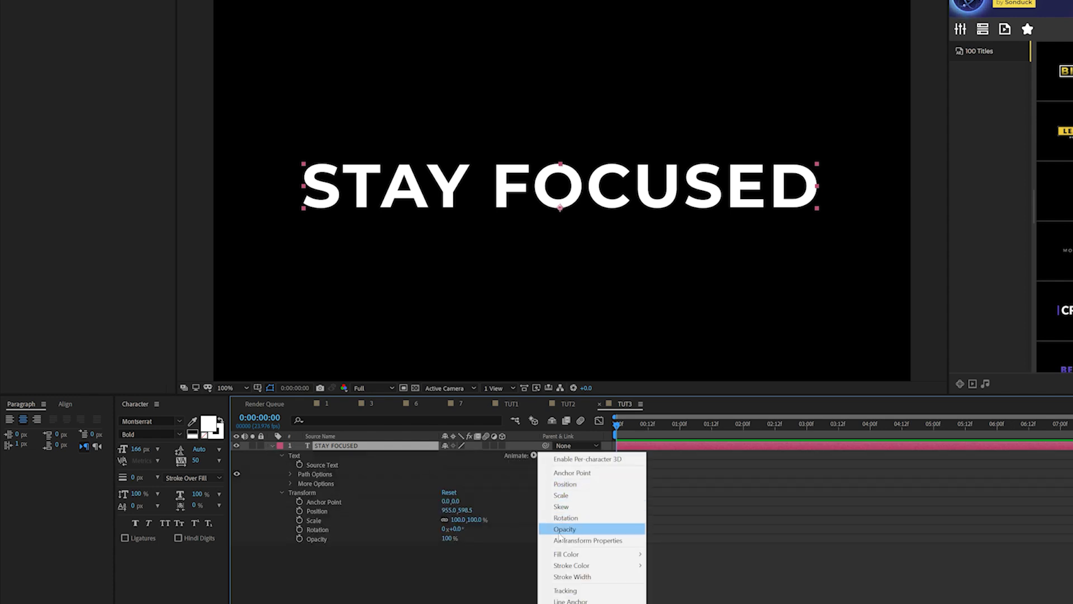
{"action": "left_click", "coordinate": [560, 530]}
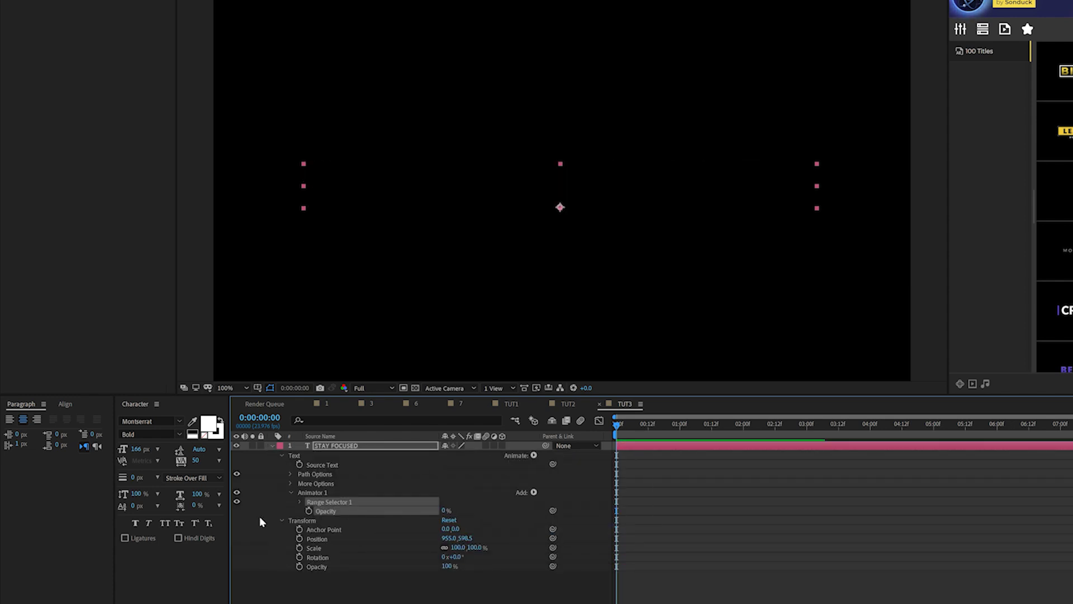
{"action": "left_click", "coordinate": [299, 502]}
{"action": "left_click", "coordinate": [318, 511]}
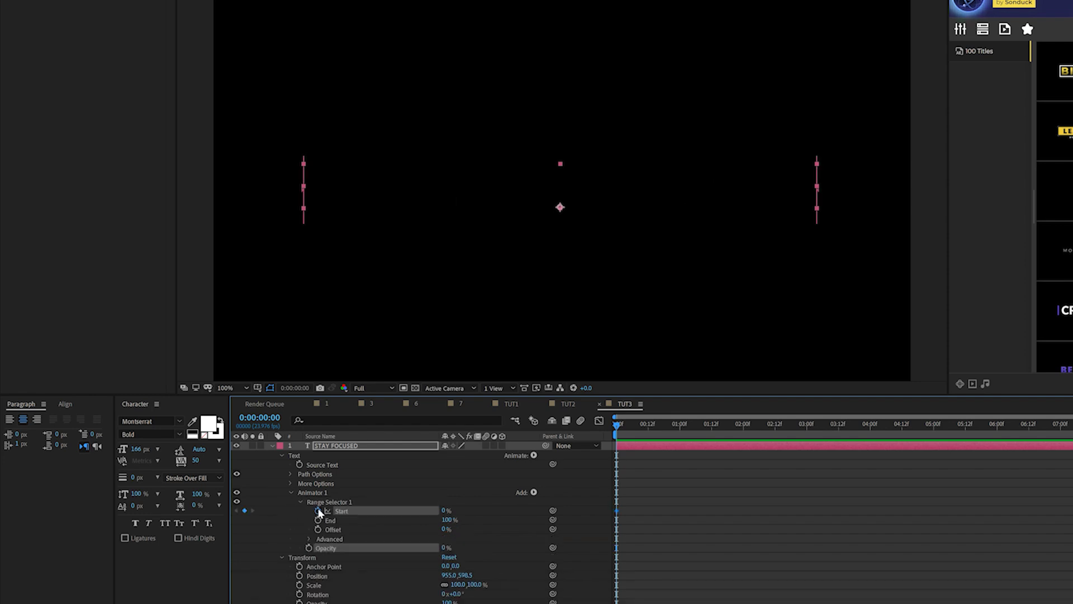
- Keyframe Start to 100% at 0:00:01:22 and Easy Ease both keyframes
{"action": "left_click_drag", "start_coordinate": [624, 425], "coordinate": [733, 428]}
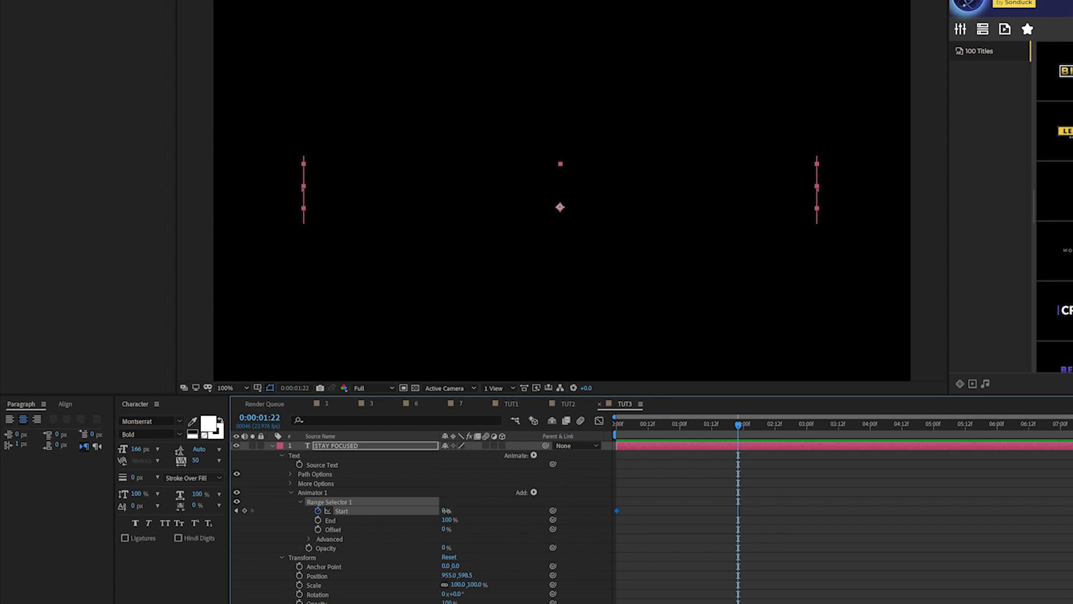
{"action": "left_click_drag", "start_coordinate": [446, 511], "coordinate": [571, 514]}
{"action": "left_click_drag", "start_coordinate": [748, 498], "coordinate": [555, 524]}
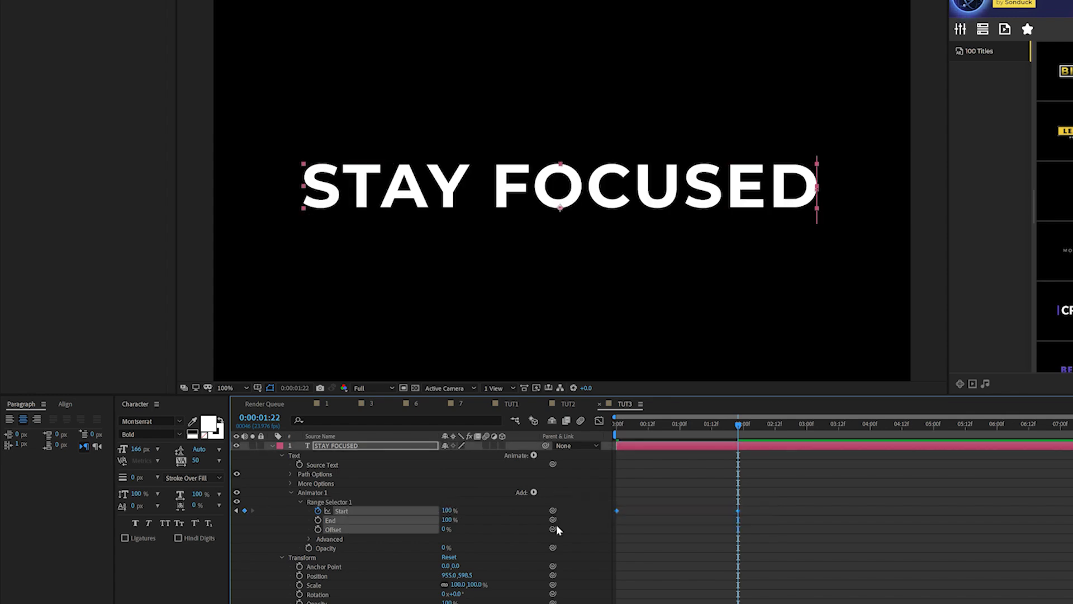
{"action": "key", "text": "F9"}
- Turn Randomize Order on, preview the random letter reveal, then select the word STAY
{"action": "left_click", "coordinate": [309, 540]}
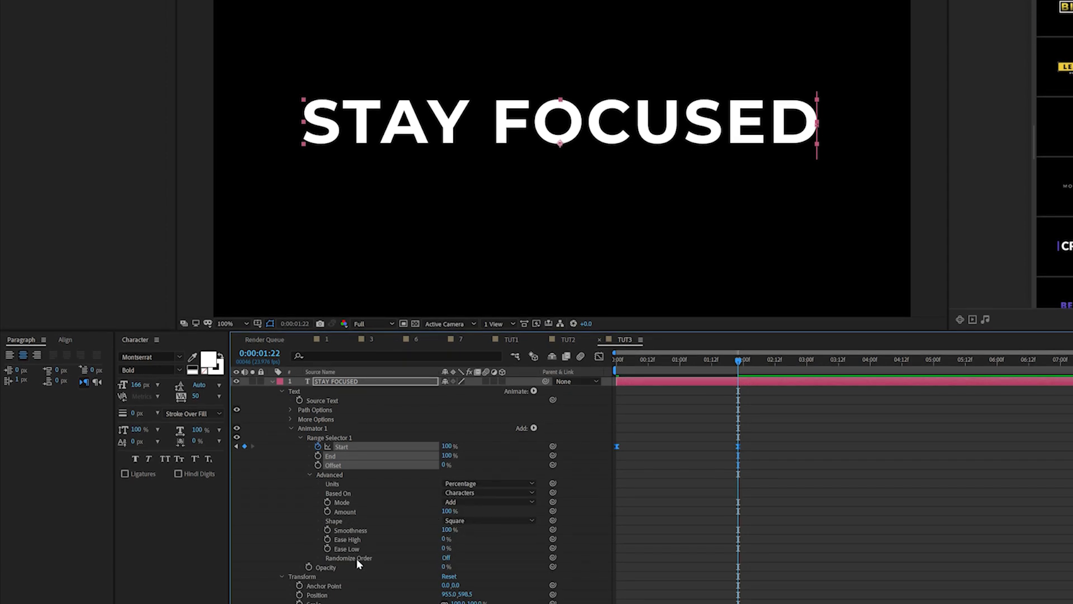
{"action": "left_click", "coordinate": [446, 558]}
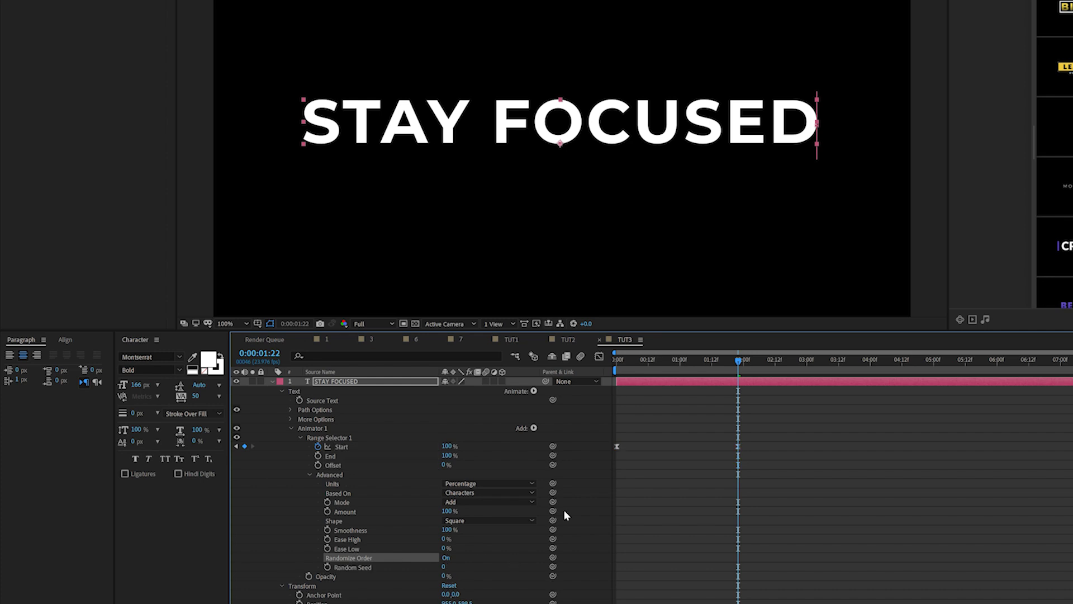
{"action": "mouse_move", "coordinate": [720, 361]}
{"action": "left_mouse_down"}
{"action": "mouse_move", "coordinate": [623, 367]}
{"action": "mouse_move", "coordinate": [725, 370]}
{"action": "left_mouse_up"}
{"action": "key", "text": "space"}
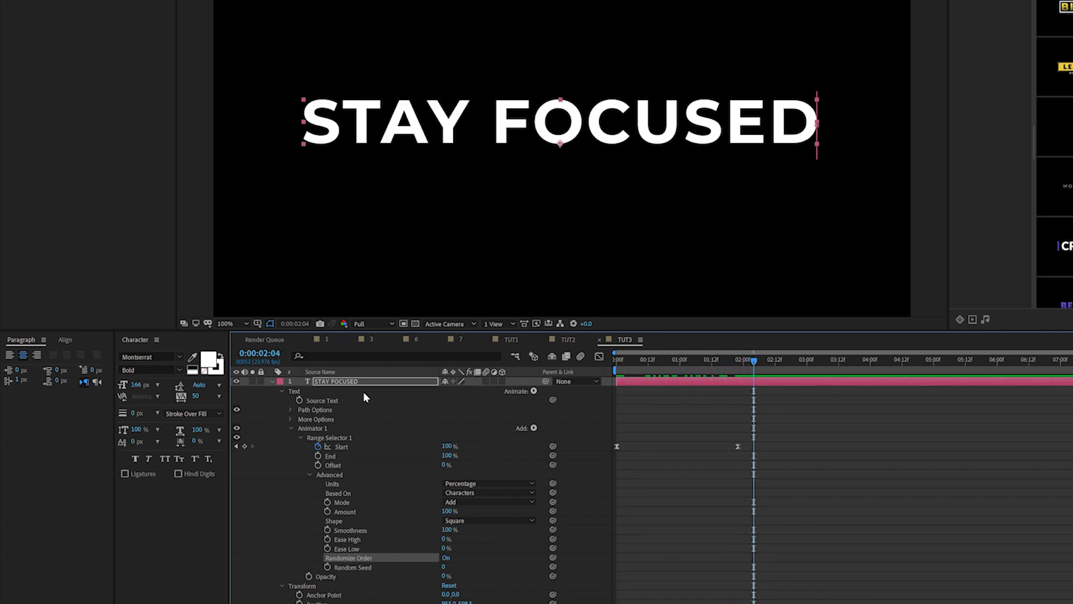
{"action": "left_click", "coordinate": [271, 381]}
{"action": "double_click", "coordinate": [473, 123]}
{"action": "left_click_drag", "start_coordinate": [473, 123], "coordinate": [250, 122]}
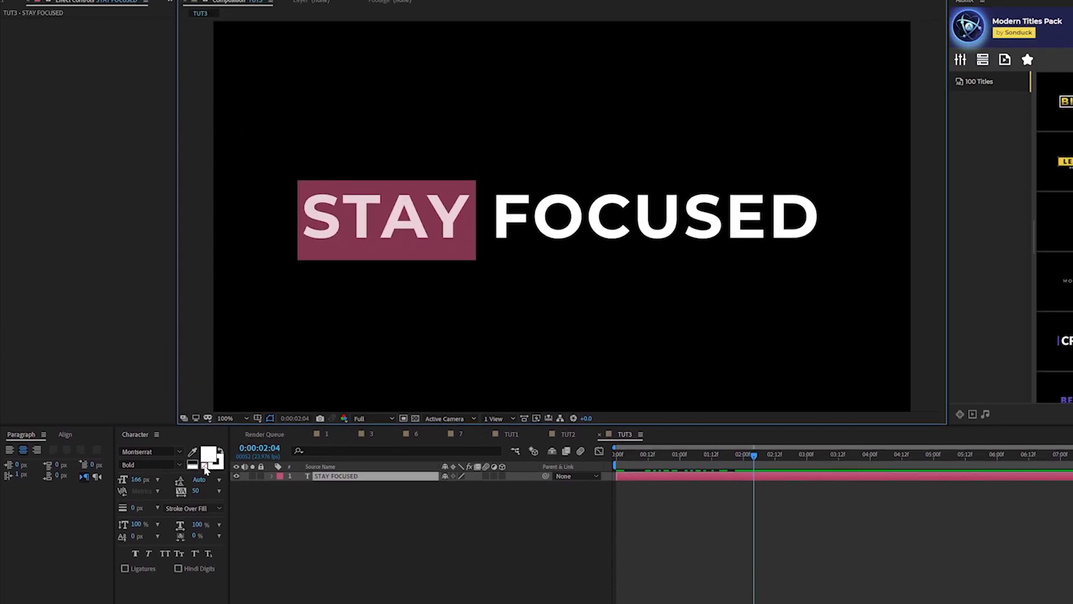
- Give STAY a stroke width of 1 and magnify the preview to 200%
{"action": "left_click", "coordinate": [135, 510]}
{"action": "type", "text": "1"}
{"action": "left_click", "coordinate": [351, 522]}
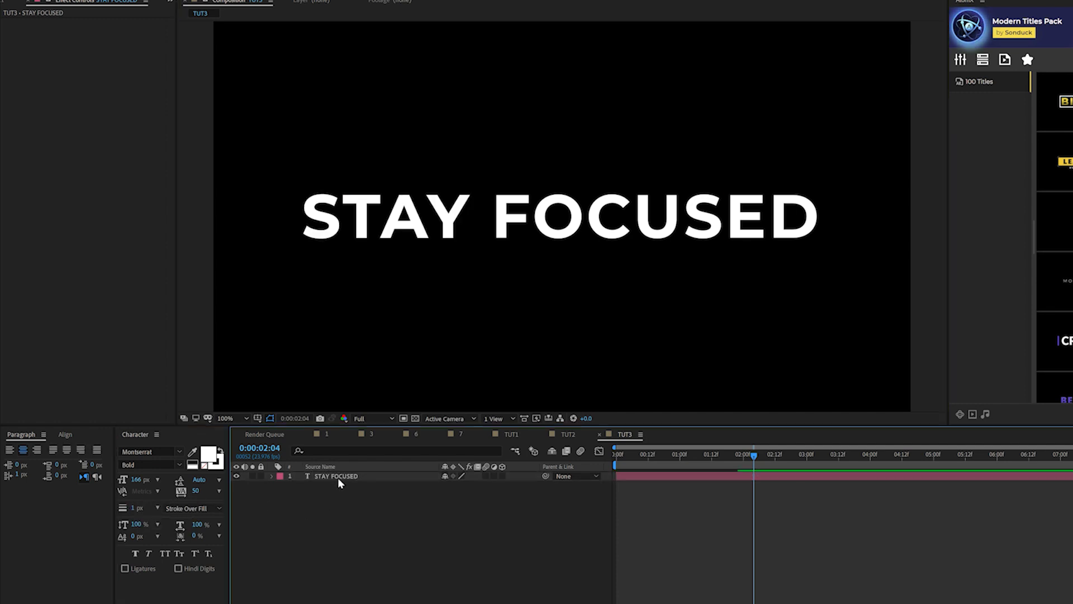
{"action": "left_click", "coordinate": [337, 478]}
{"action": "key", "text": "period"}
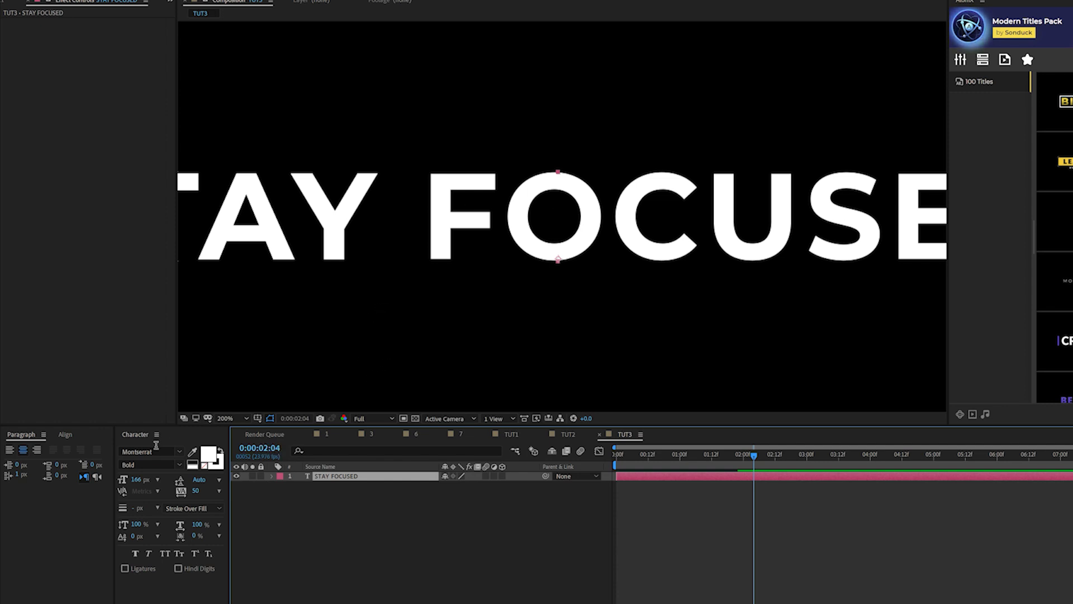
- Add a second animator with Fill Opacity at 0% and preview the outlined letters
{"action": "left_click", "coordinate": [270, 478]}
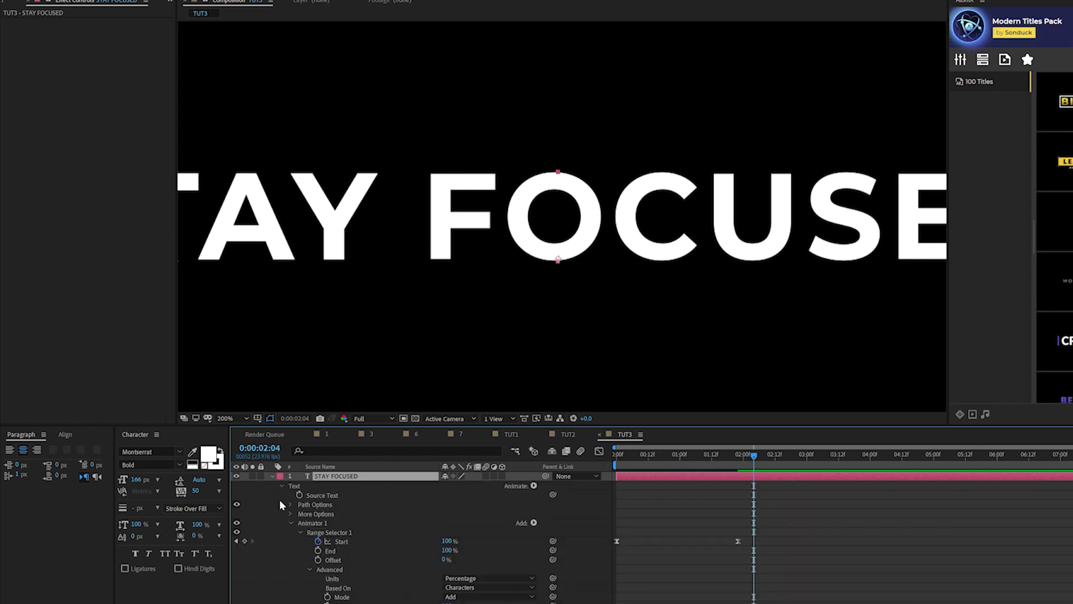
{"action": "left_click", "coordinate": [290, 523]}
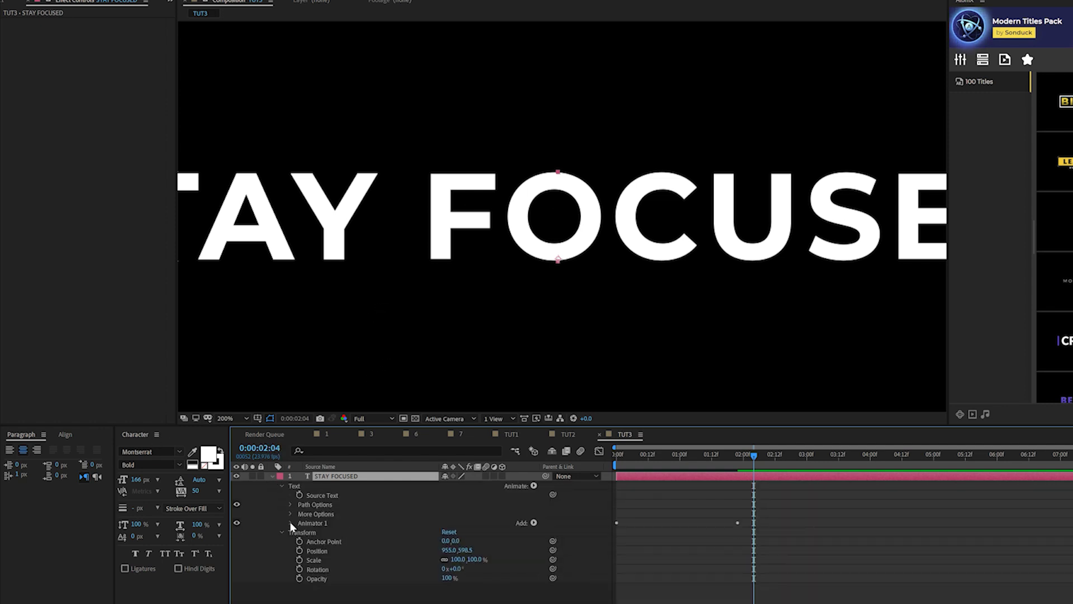
{"action": "left_click", "coordinate": [533, 486]}
{"action": "mouse_move", "coordinate": [574, 590]}
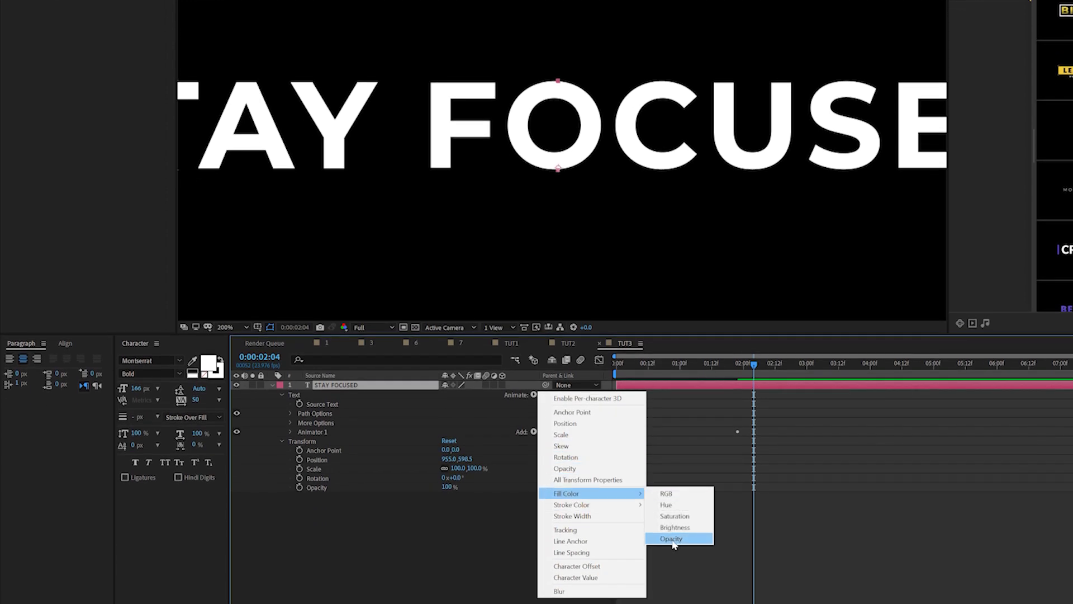
{"action": "left_click", "coordinate": [671, 539]}
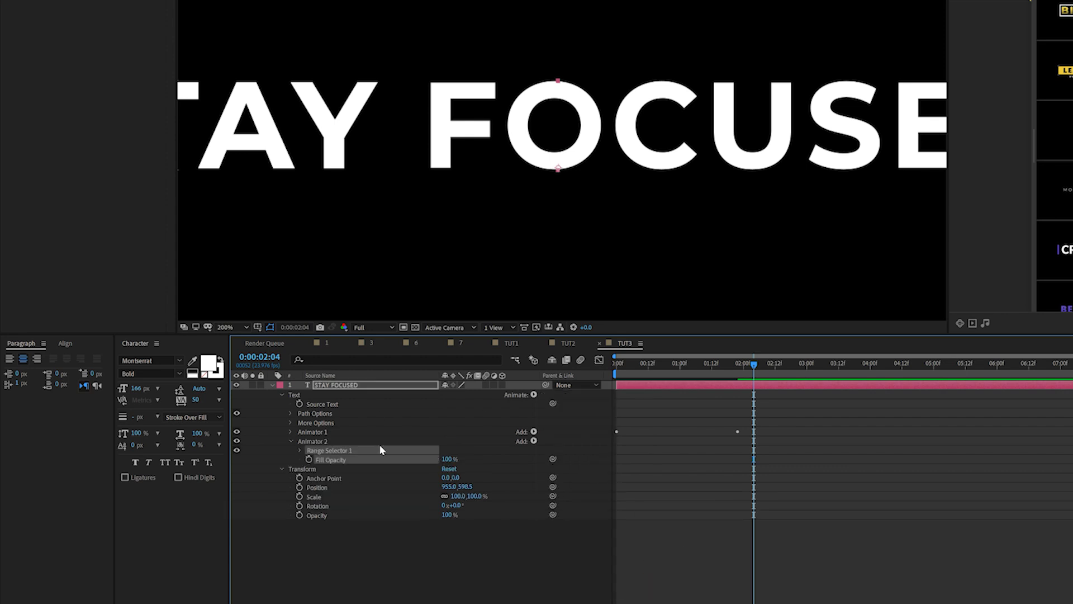
{"action": "left_click_drag", "start_coordinate": [452, 463], "coordinate": [356, 451]}
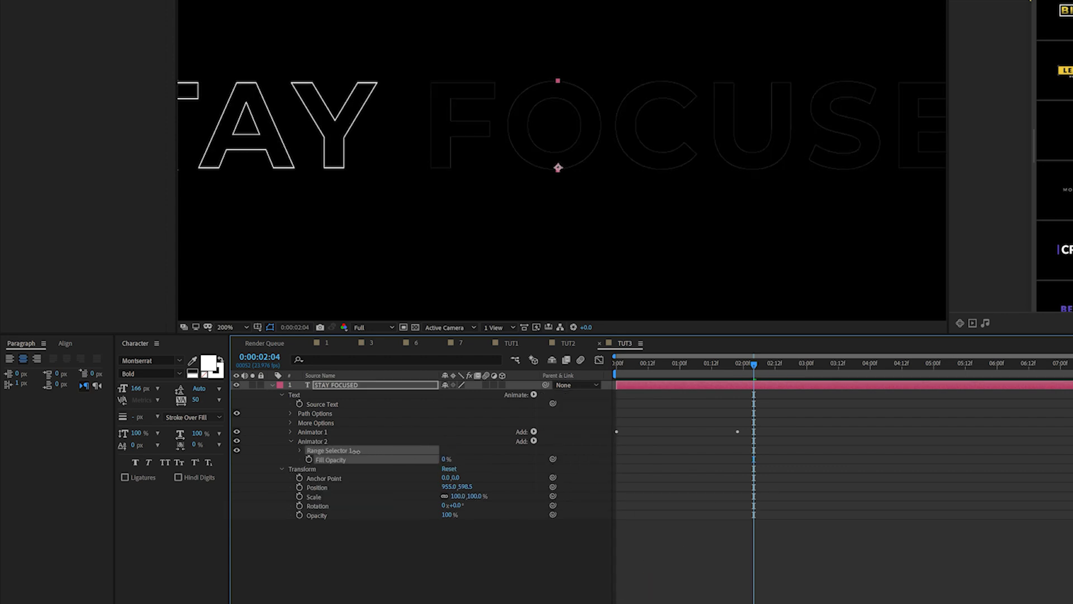
{"action": "left_click_drag", "start_coordinate": [632, 364], "coordinate": [615, 364]}
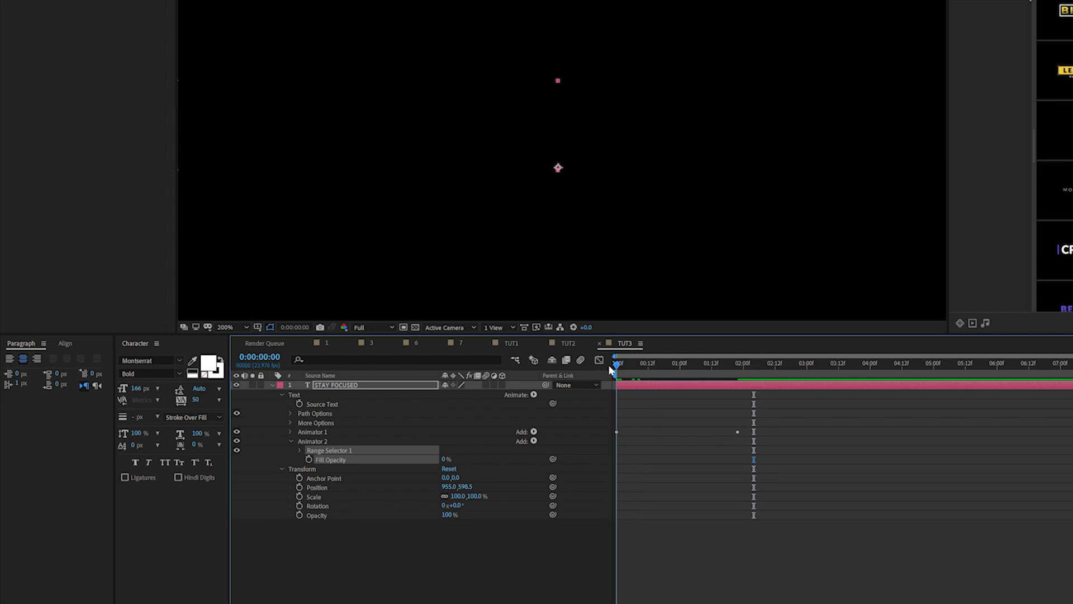
{"action": "key", "text": "space"}
{"action": "key", "text": "space"}
- Set Range Selector End to 38% at frame 0, then keyframe it to 0% at 0:00:01:18
{"action": "left_click", "coordinate": [300, 450]}
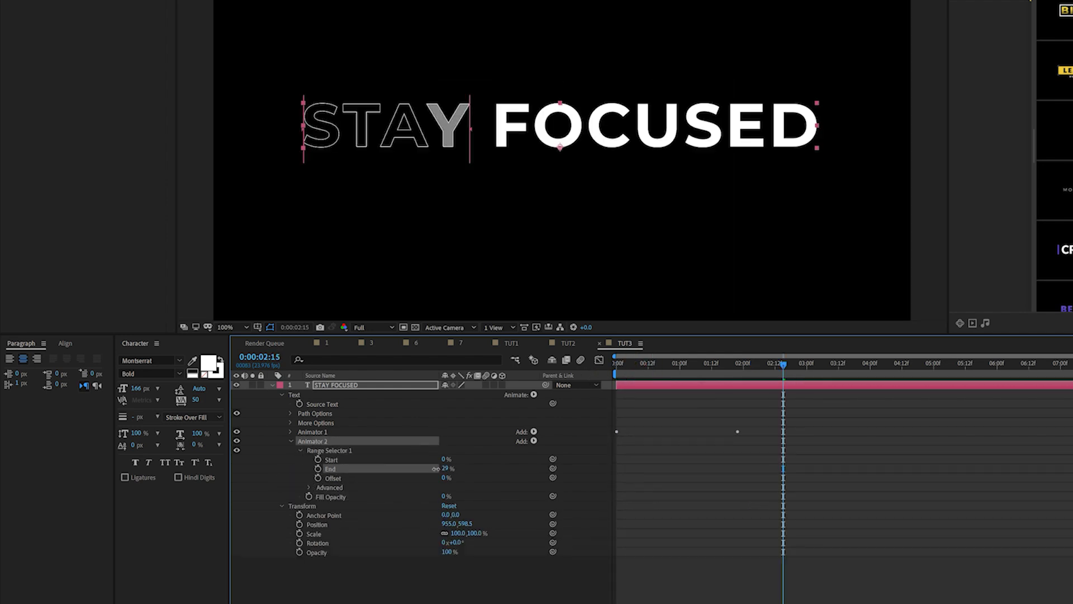
{"action": "left_click_drag", "start_coordinate": [447, 469], "coordinate": [450, 468]}
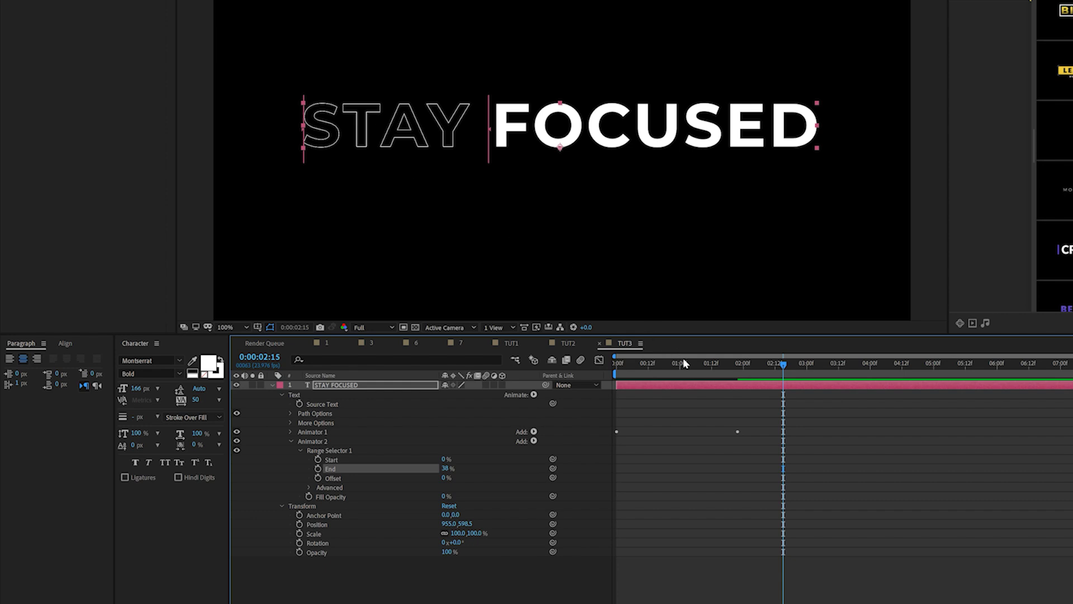
{"action": "left_click_drag", "start_coordinate": [683, 362], "coordinate": [605, 361]}
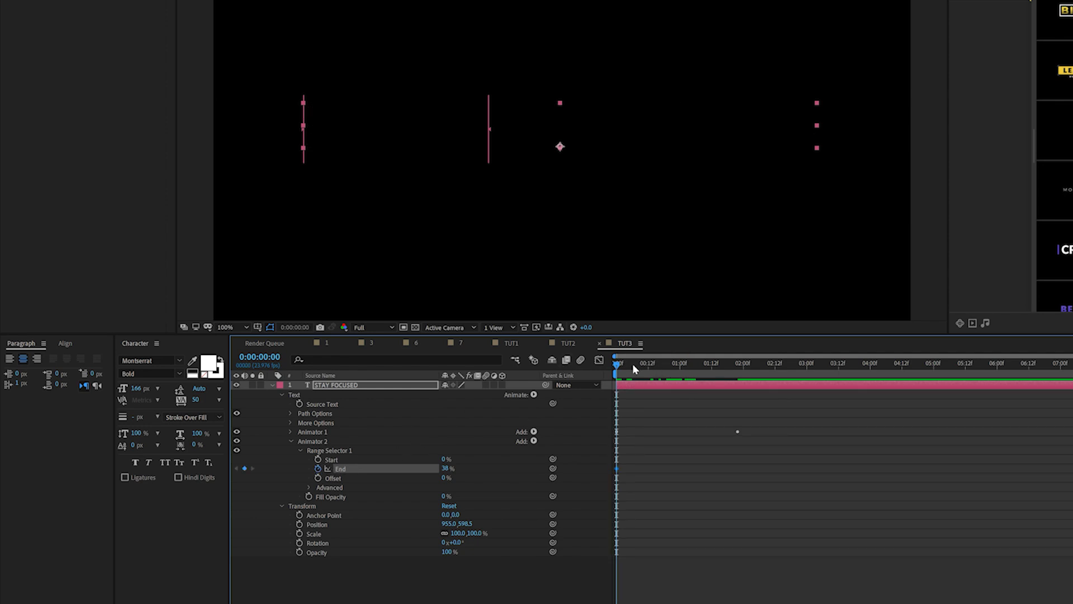
{"action": "left_click_drag", "start_coordinate": [633, 366], "coordinate": [727, 369]}
{"action": "left_click_drag", "start_coordinate": [444, 472], "coordinate": [404, 469]}
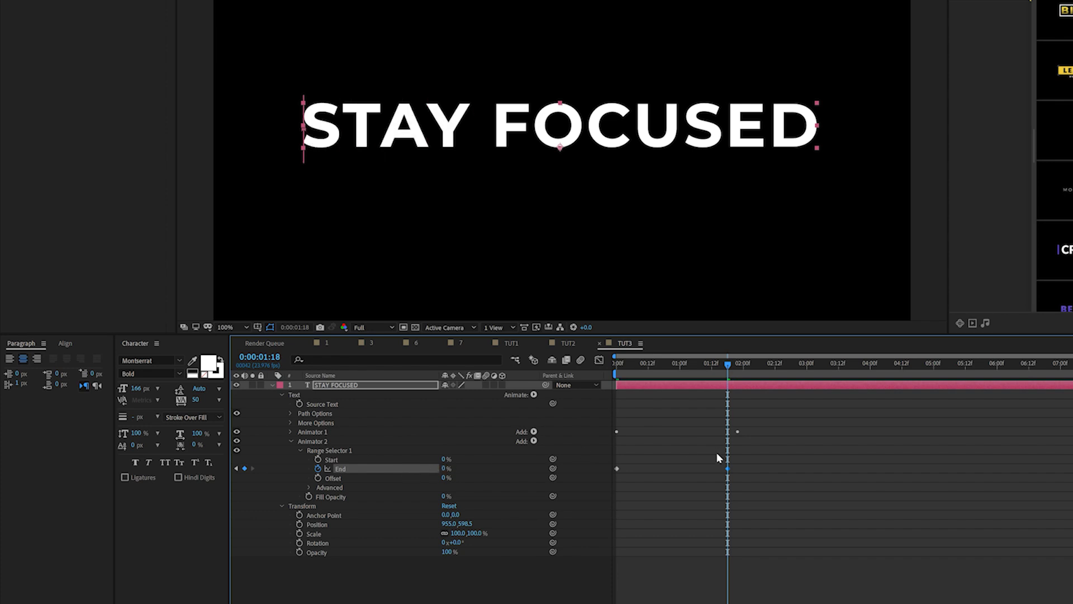
{"action": "left_click", "coordinate": [729, 469]}
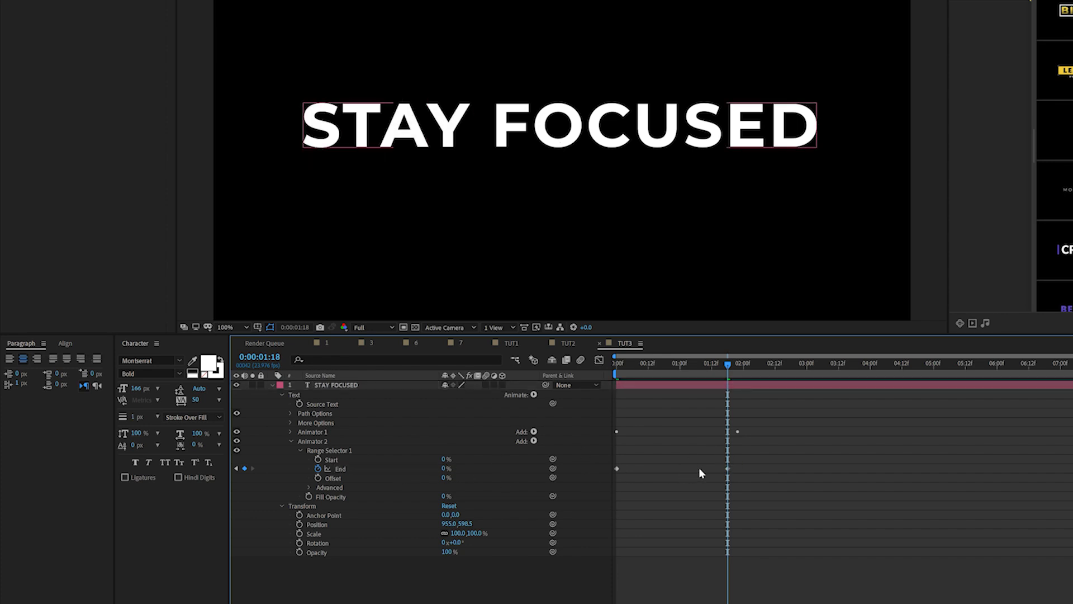
- Add a loopOut("pingpong") expression to the End property
{"action": "left_click", "coordinate": [318, 469], "text": "alt"}
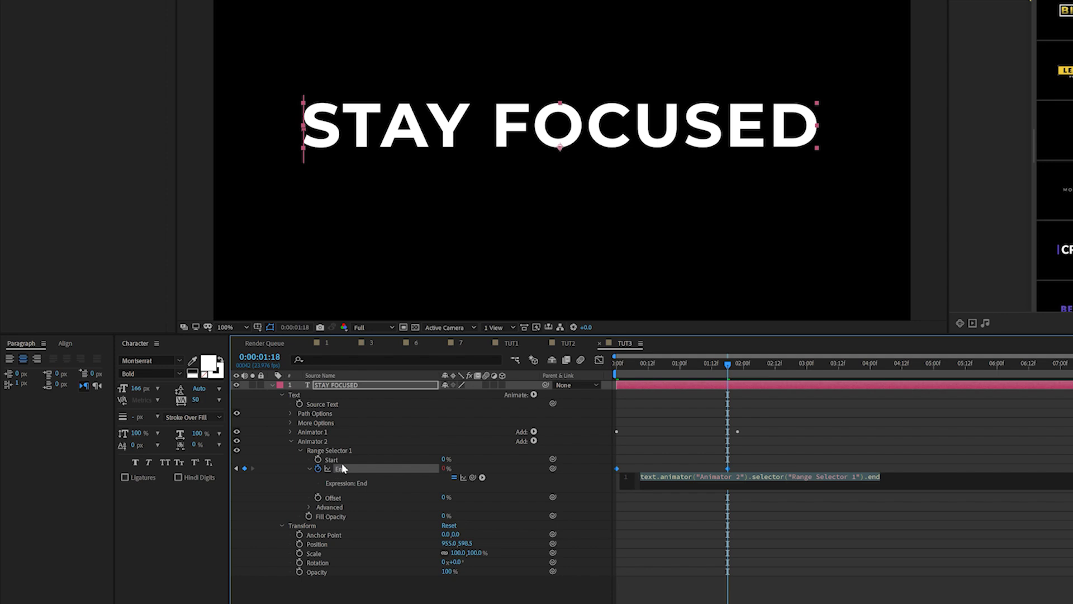
{"action": "type", "text": "loopOut"}
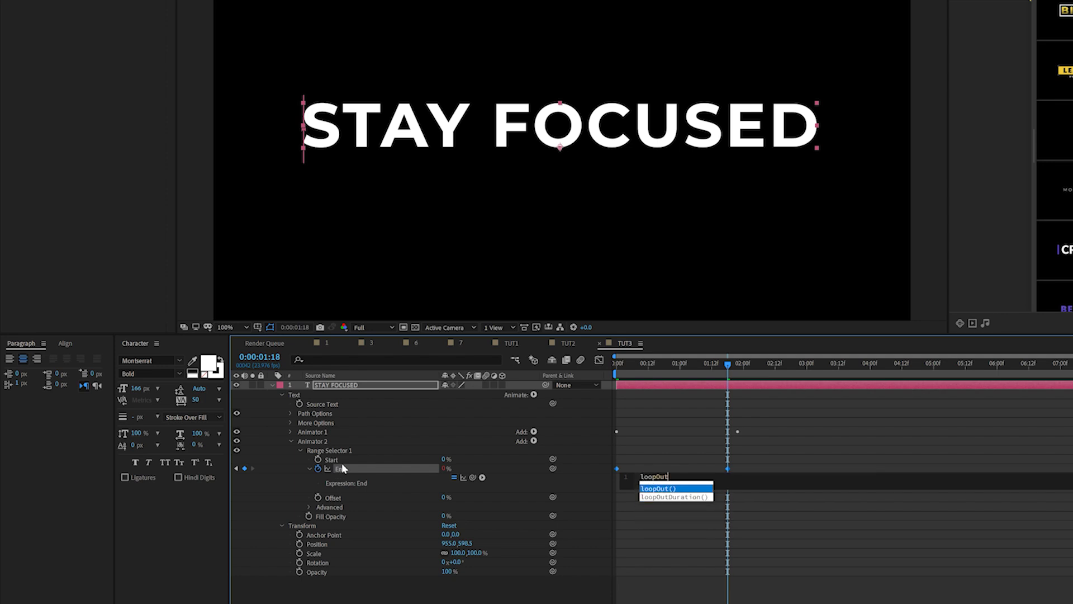
{"action": "type", "text": "("}
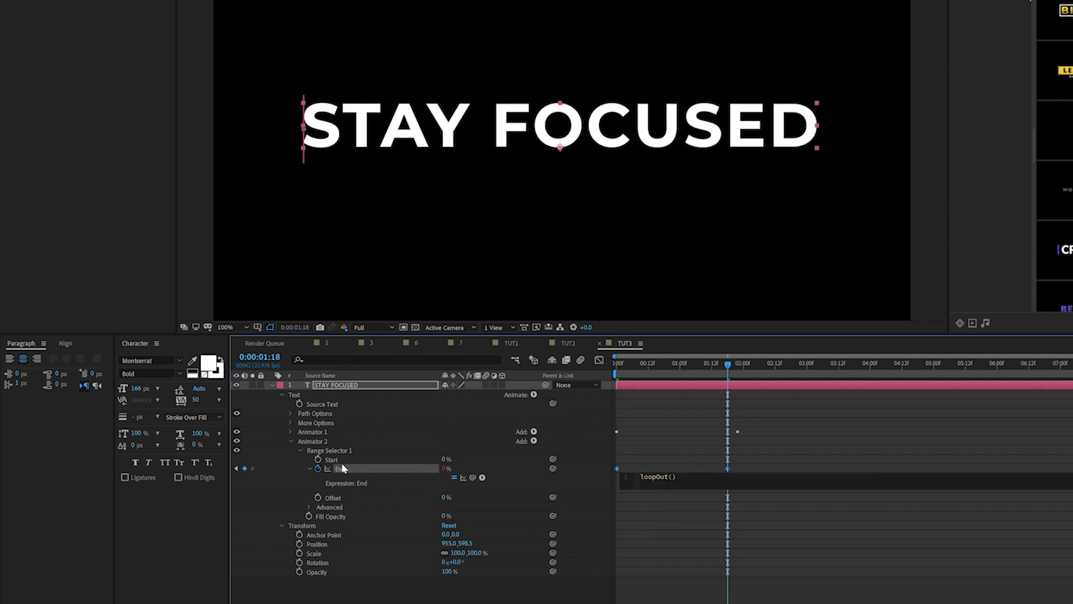
{"action": "type", "text": "\""}
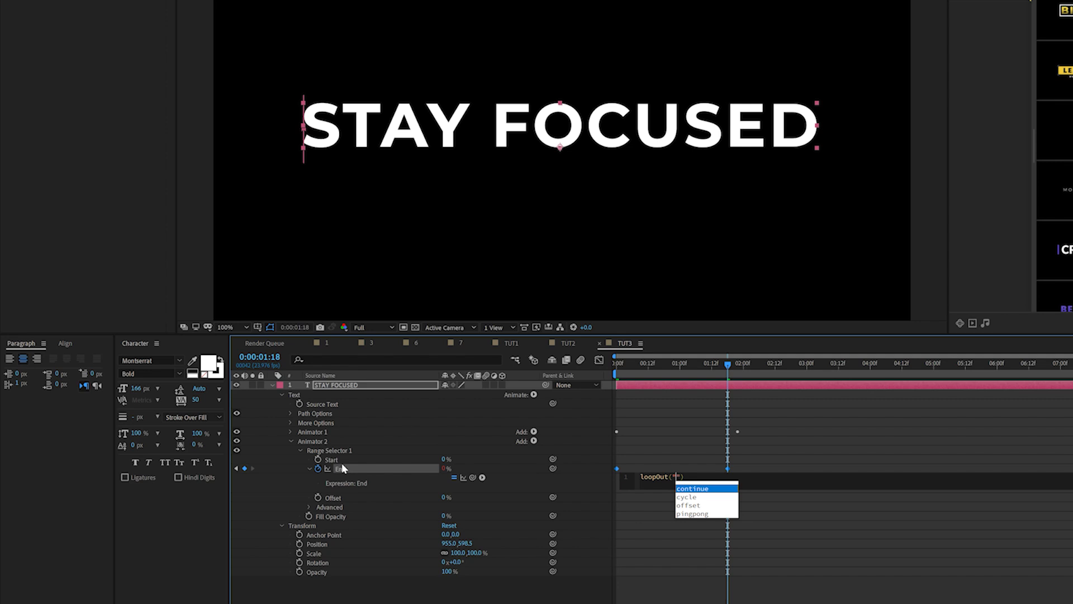
{"action": "left_click", "coordinate": [693, 513]}
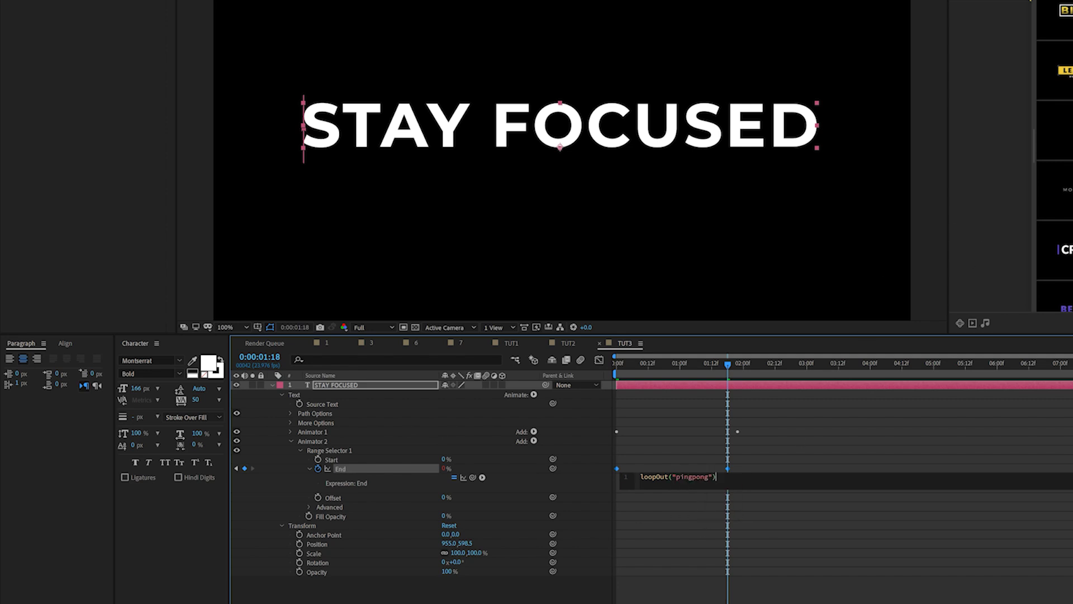
{"action": "key", "text": "ctrl+a"}
{"action": "left_click", "coordinate": [682, 525]}
- Check the looping animation over time, then begin pre-composing the STAY FOCUSED layer
{"action": "left_click_drag", "start_coordinate": [714, 363], "coordinate": [1072, 394]}
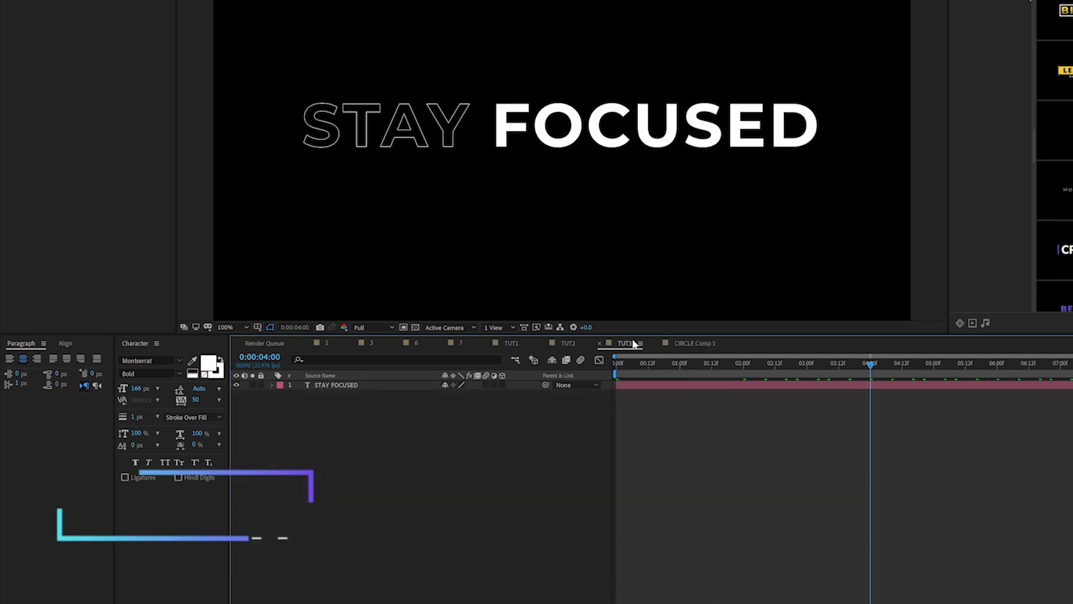
{"action": "left_click", "coordinate": [325, 386]}
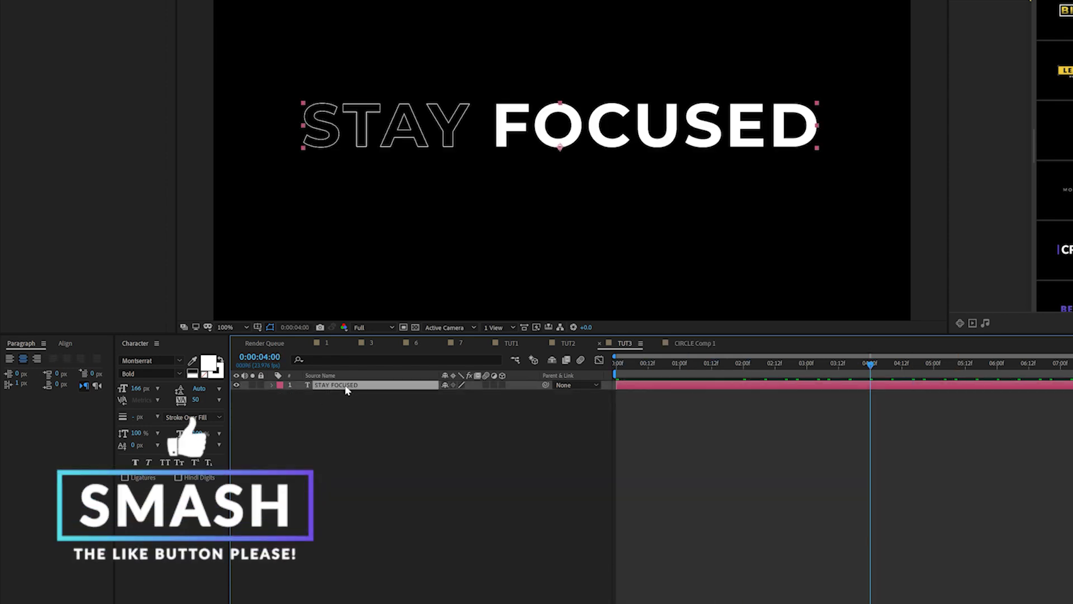
{"action": "key", "text": "ctrl+shift+c"}
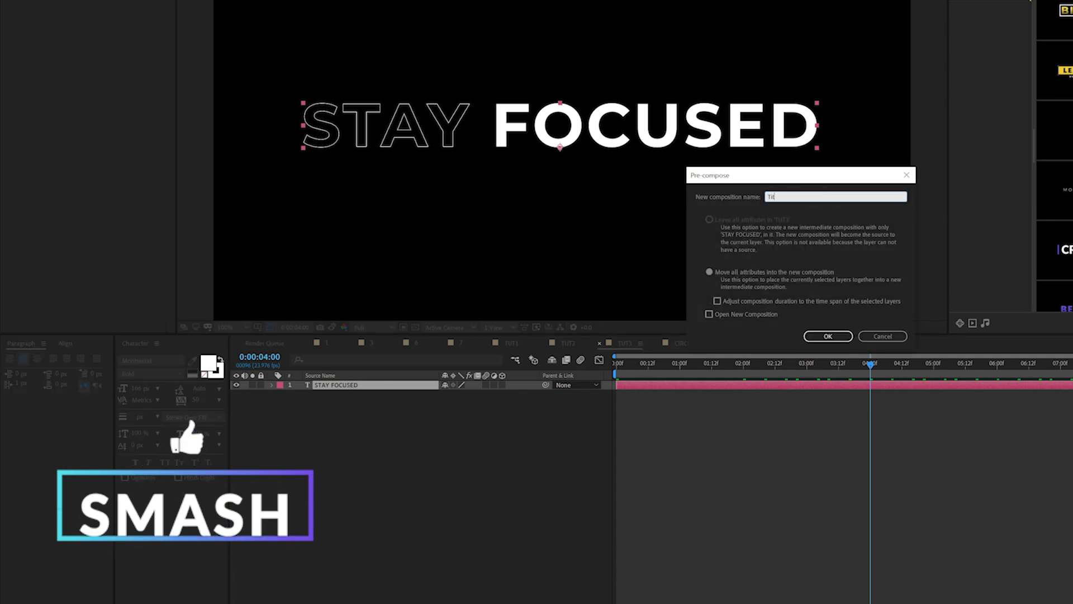
- Pre-compose the title as Title Placeholder 2 and duplicate it into a second row above
{"action": "type", "text": "Title Placeholder 2"}
{"action": "key", "text": "Return"}
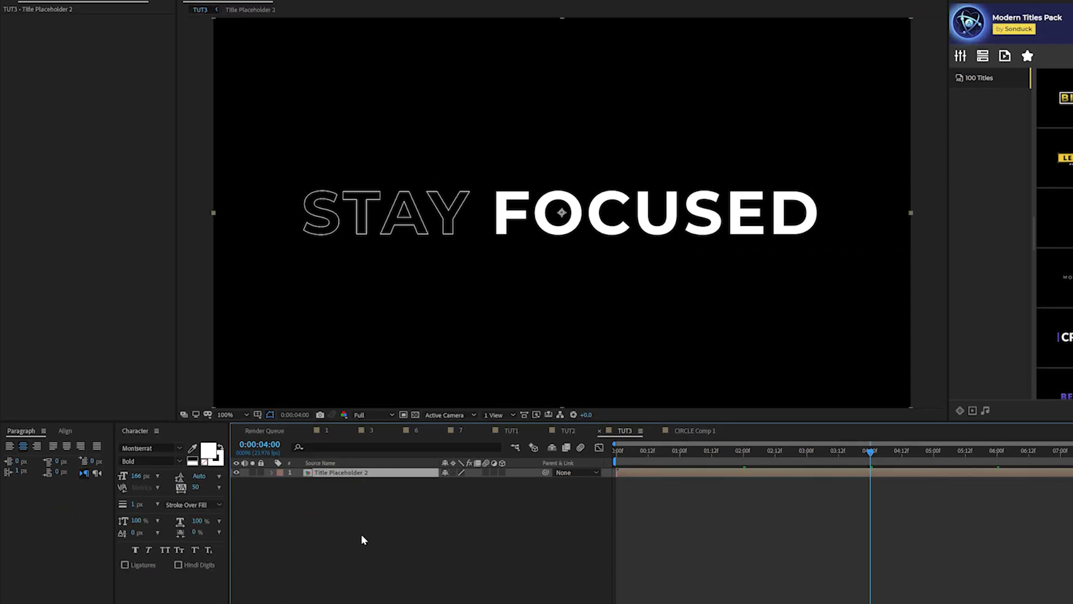
{"action": "key", "text": "ctrl+d"}
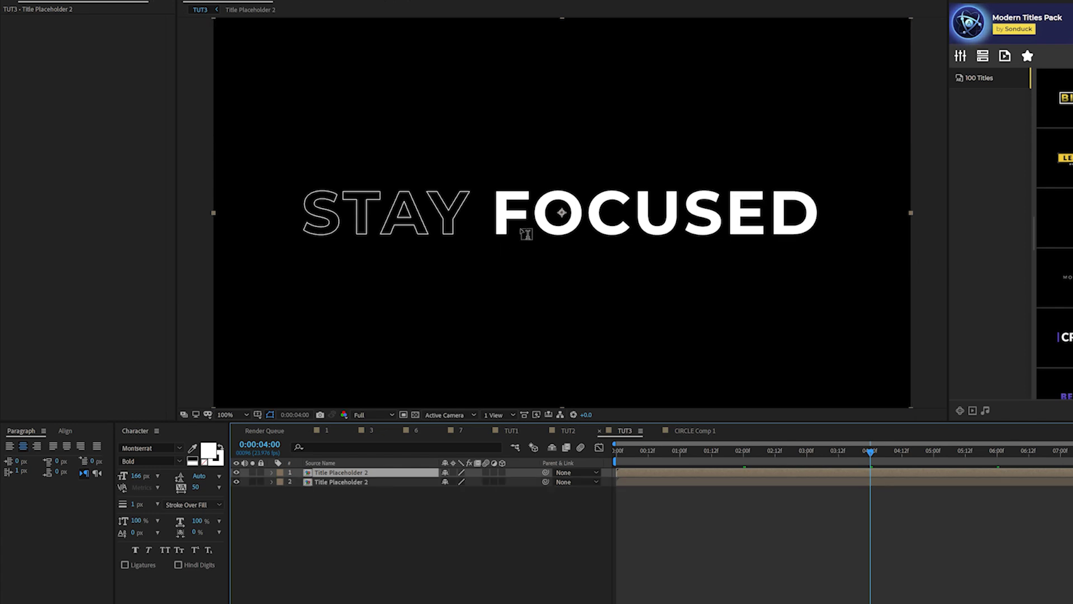
{"action": "left_click_drag", "start_coordinate": [559, 215], "coordinate": [559, 152]}
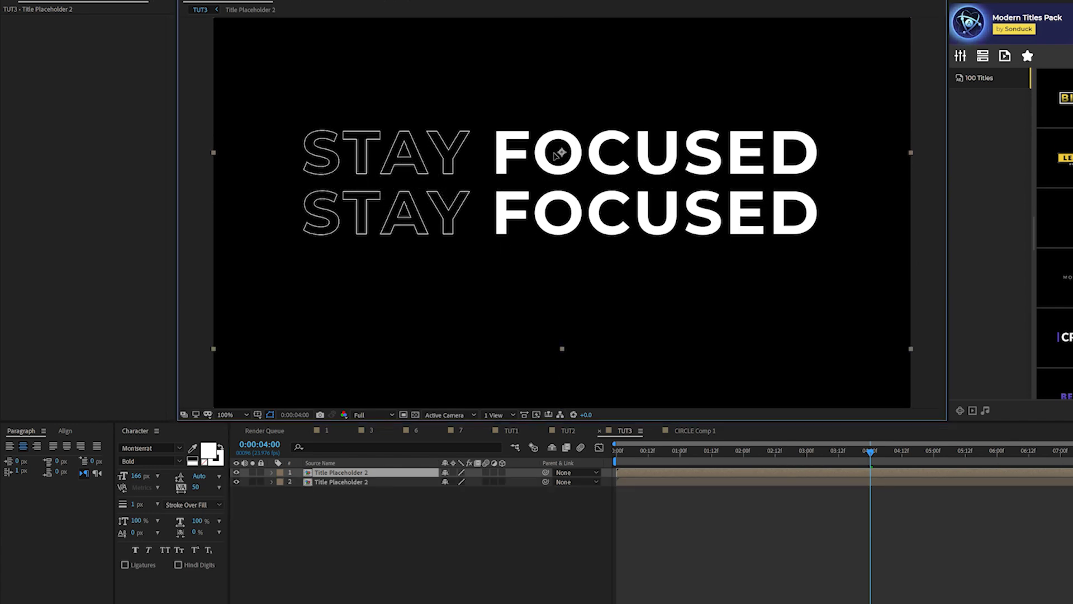
- Duplicate both rows and move the copies down to make four rows
{"action": "left_click", "coordinate": [331, 481], "text": "shift"}
{"action": "key", "text": "ctrl+d"}
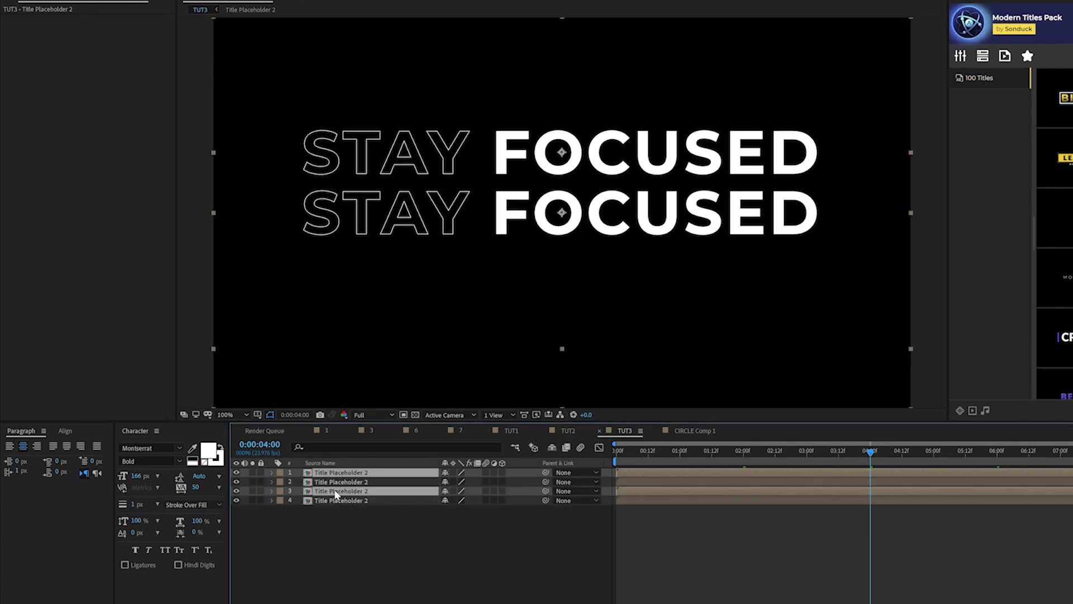
{"action": "left_click_drag", "start_coordinate": [525, 224], "coordinate": [520, 344]}
- Stagger the start times of the lower rows and play back the cascading animation
{"action": "left_click", "coordinate": [658, 471]}
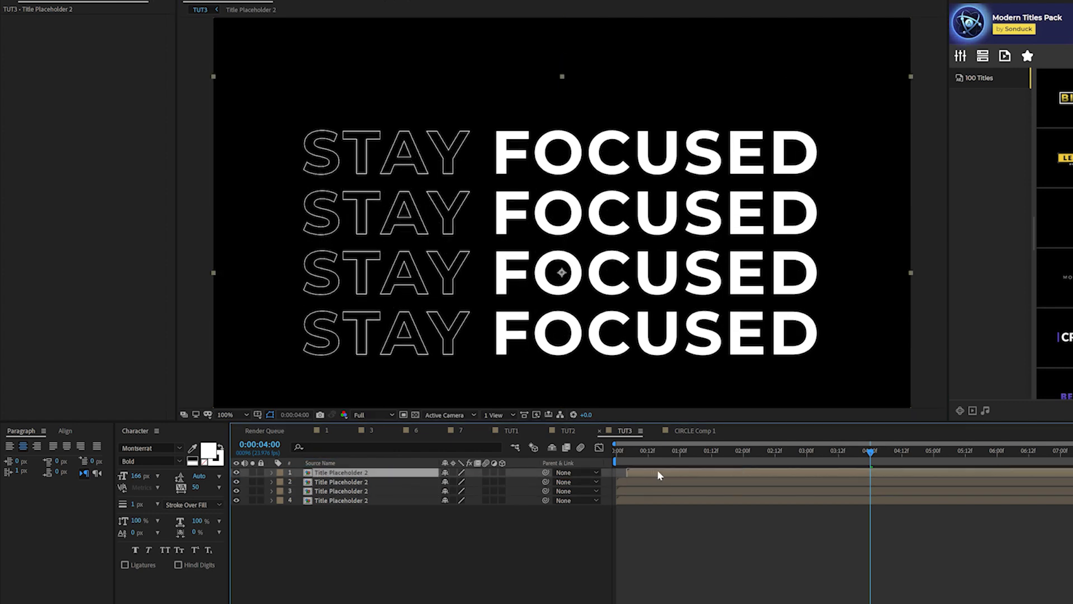
{"action": "left_click", "coordinate": [651, 481]}
{"action": "mouse_move", "coordinate": [651, 482]}
{"action": "left_mouse_down"}
{"action": "mouse_move", "coordinate": [674, 483]}
{"action": "mouse_move", "coordinate": [646, 499]}
{"action": "left_mouse_up"}
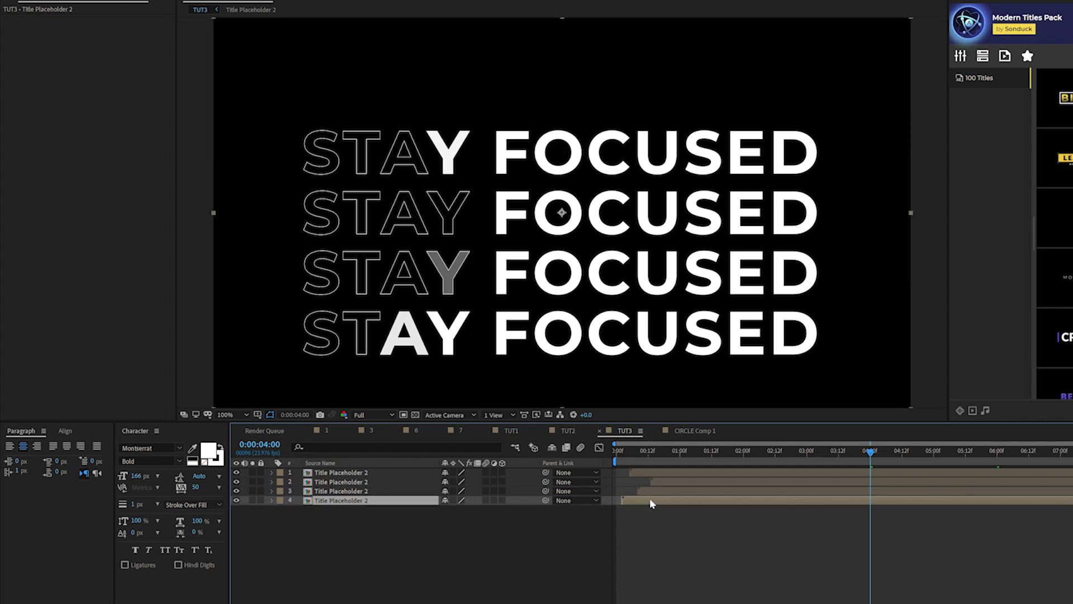
{"action": "left_click", "coordinate": [661, 481]}
{"action": "left_click", "coordinate": [665, 472]}
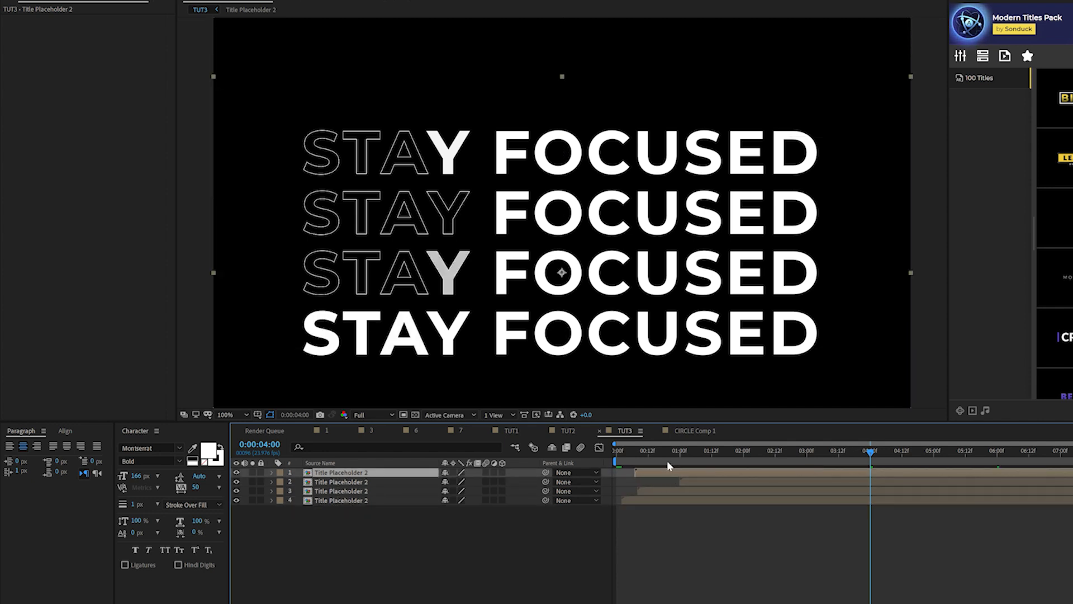
{"action": "left_click", "coordinate": [640, 450]}
{"action": "key", "text": "space"}
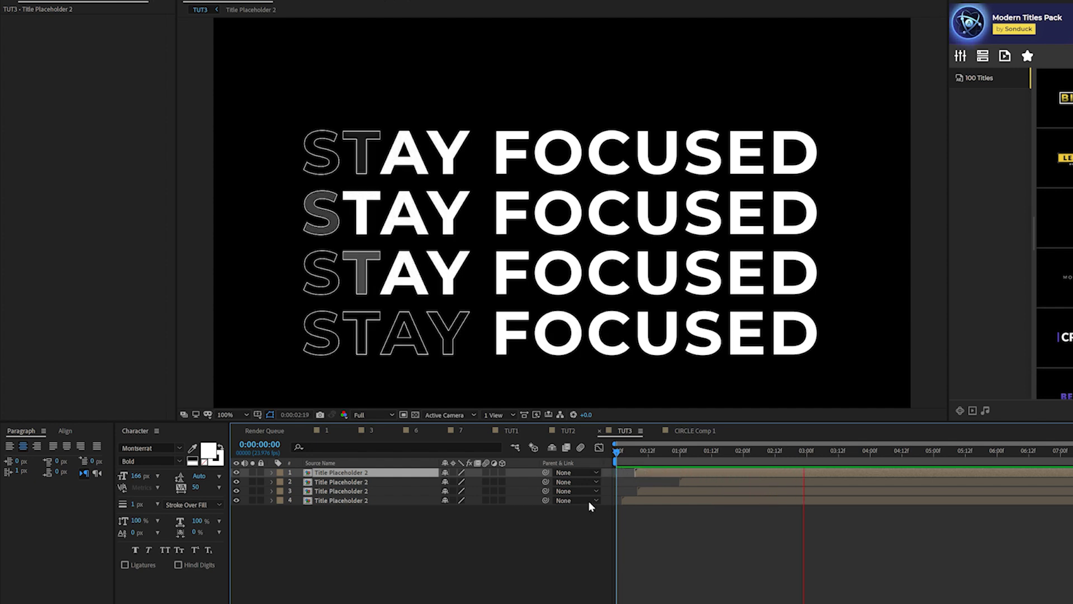
{"action": "key", "text": "ctrl+a"}
{"action": "scroll", "coordinate": [511, 226], "scroll_direction": "down", "scroll_amount": 2}
- Crop the TUT3 composition to 1505×712 and view it at full size
{"action": "left_click", "coordinate": [51, 14]}
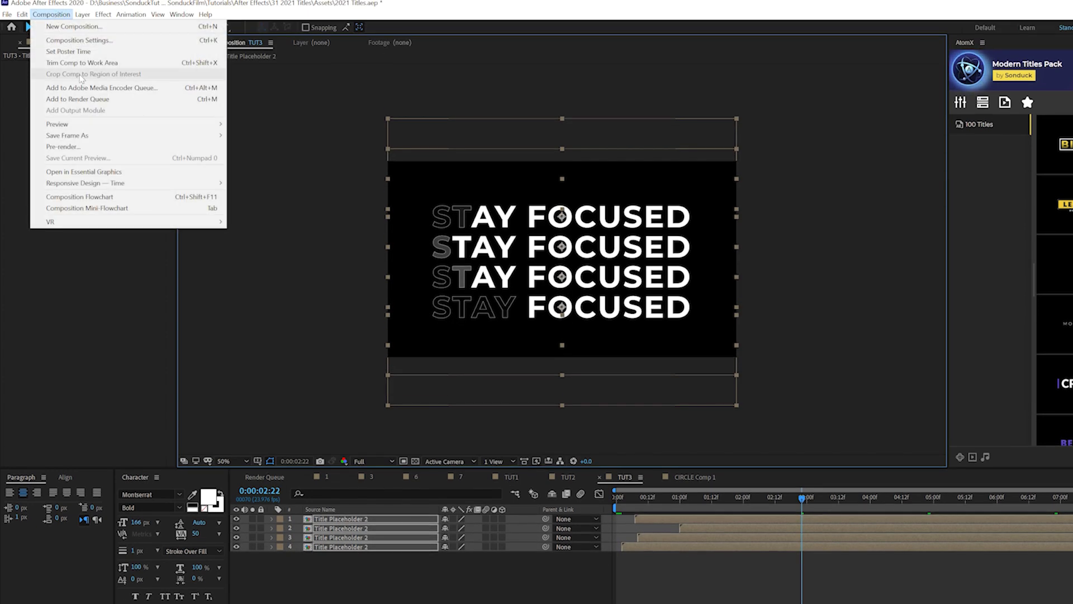
{"action": "left_click", "coordinate": [78, 40]}
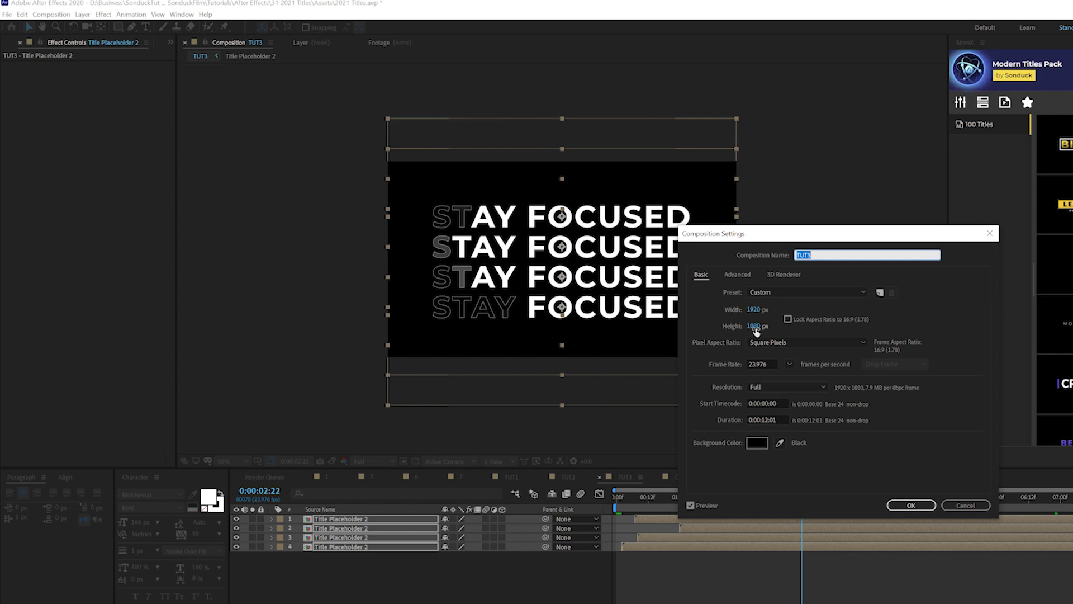
{"action": "left_click_drag", "start_coordinate": [759, 330], "coordinate": [569, 305]}
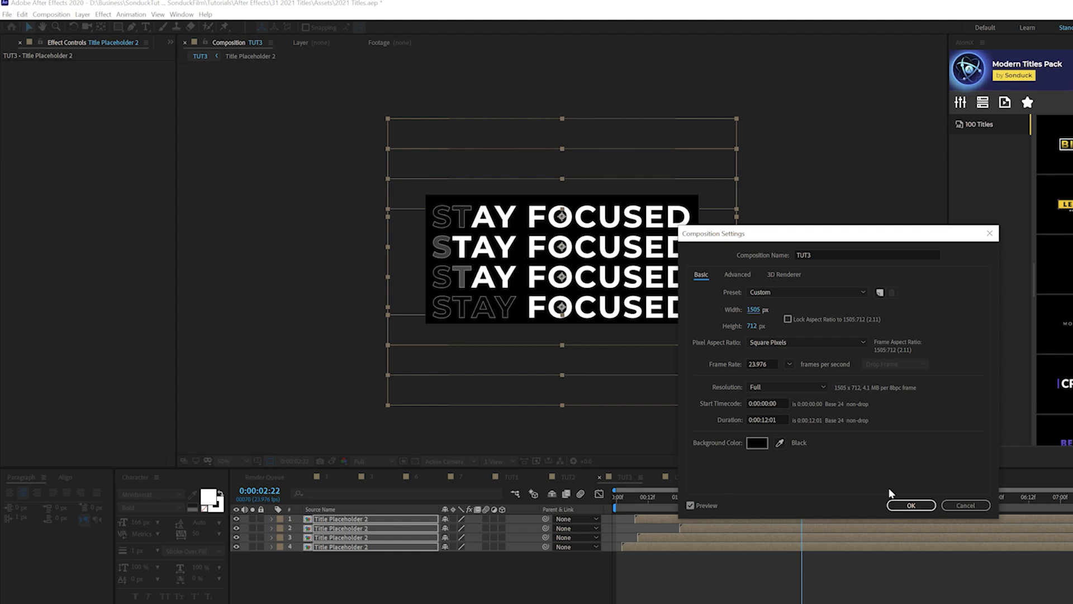
{"action": "left_click", "coordinate": [911, 505]}
{"action": "key", "text": "slash"}
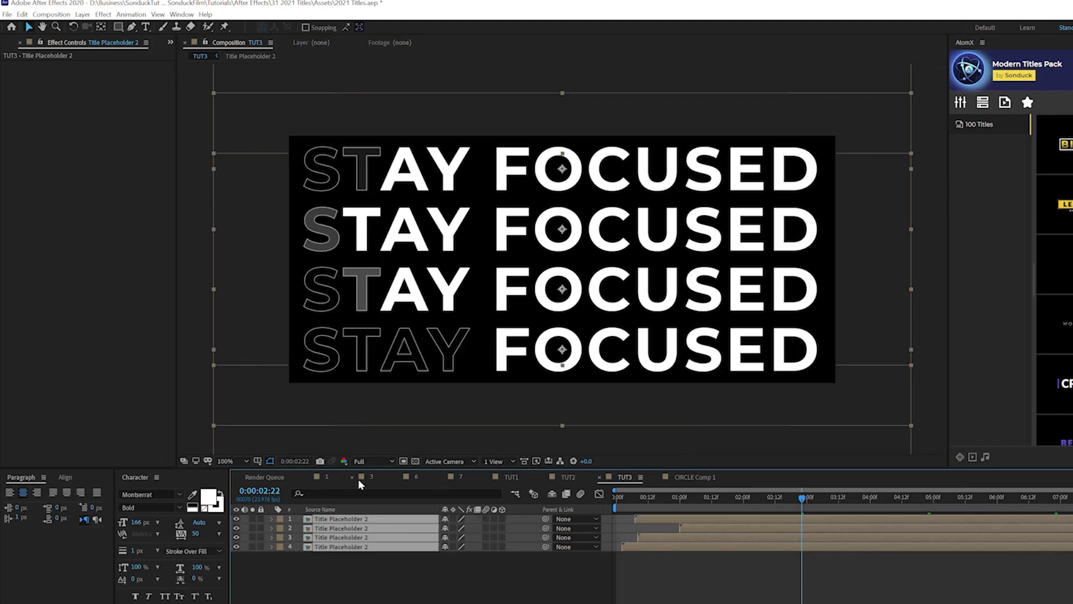
- Pre-compose the four title rows into a layer named Title Seamless
{"action": "key", "text": "ctrl+shift+c"}
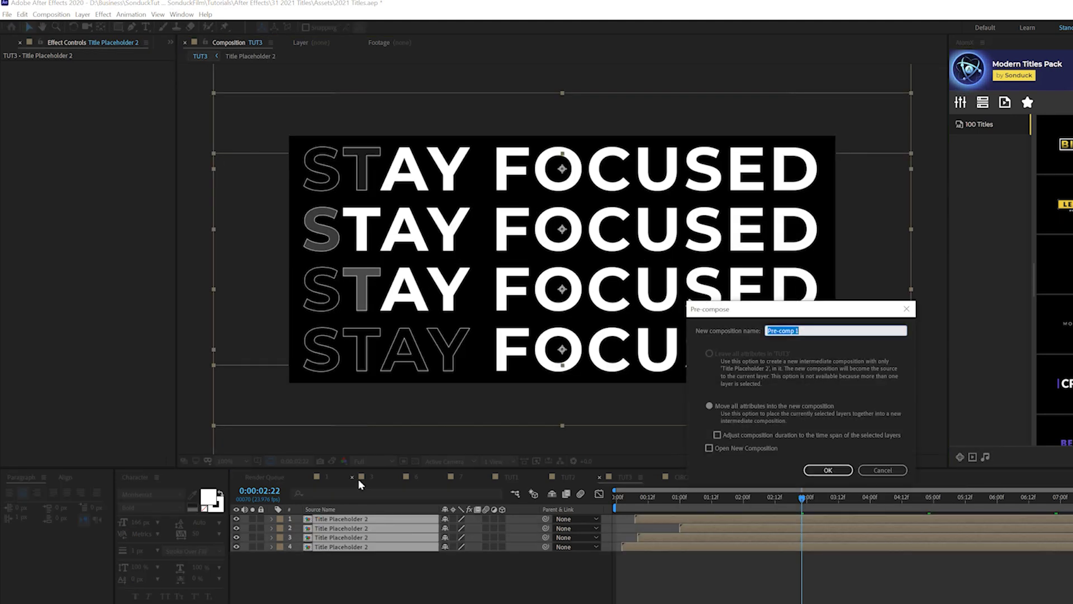
{"action": "type", "text": "Title 5"}
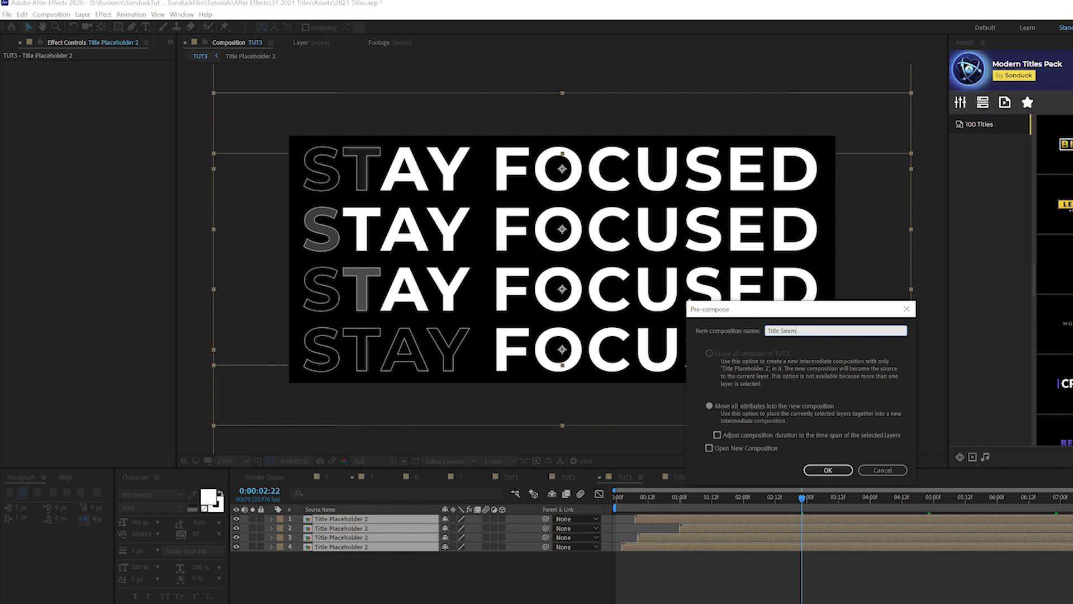
{"action": "type", "text": "eamless"}
{"action": "key", "text": "Return"}
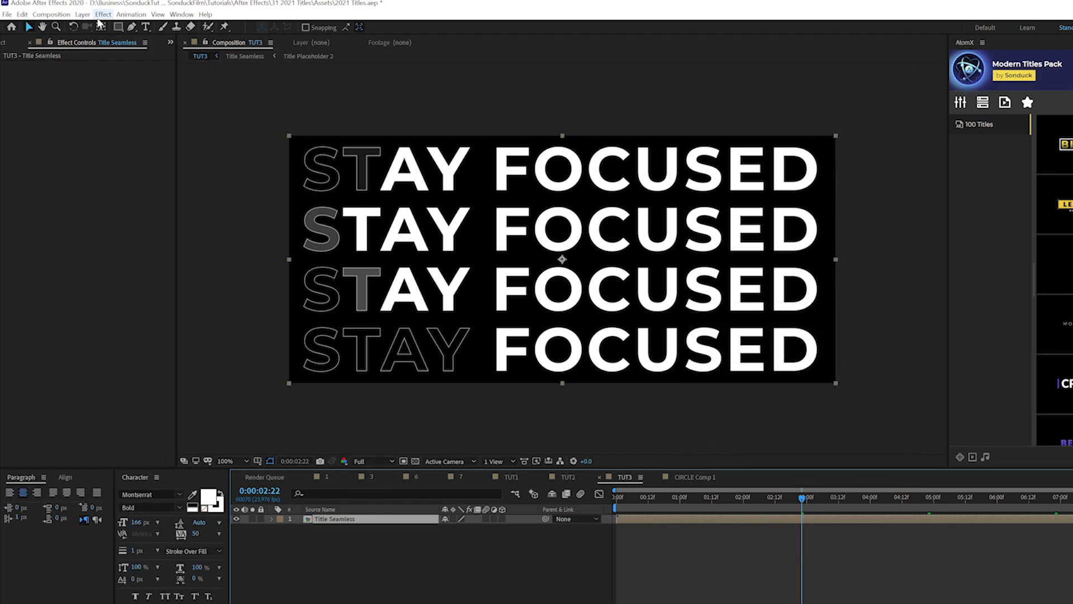
- Resize the TUT3 composition to 1920×1080
{"action": "left_click", "coordinate": [51, 14]}
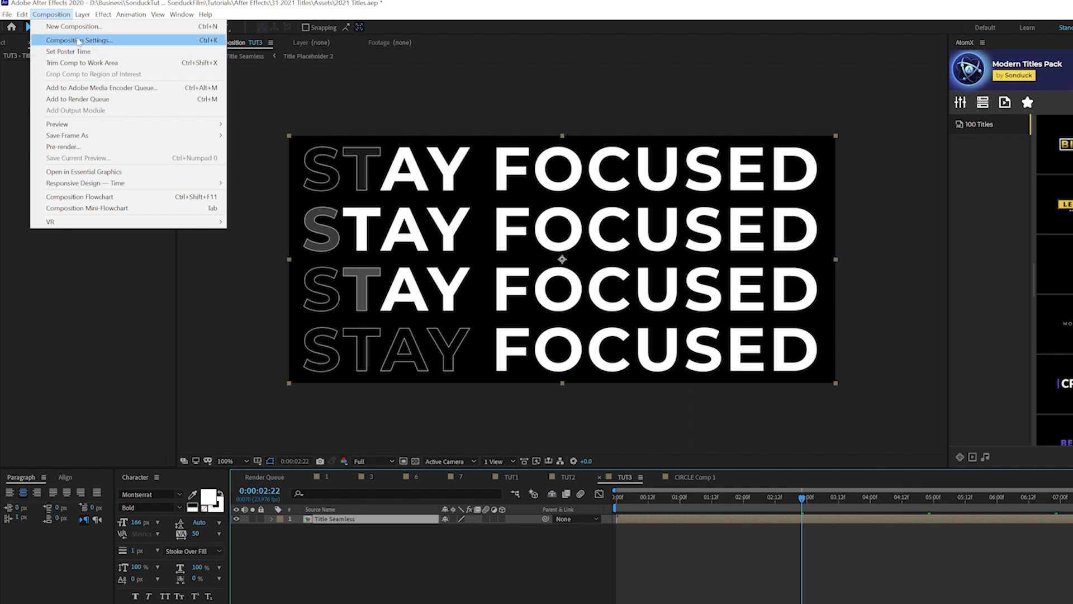
{"action": "left_click", "coordinate": [67, 38]}
{"action": "left_click", "coordinate": [754, 309]}
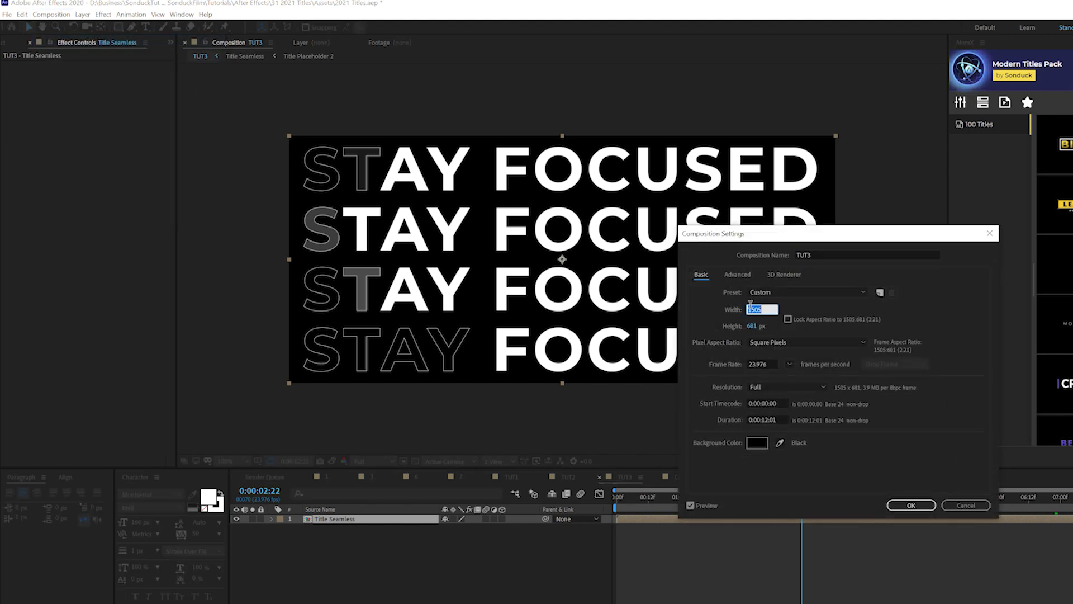
{"action": "type", "text": "1920"}
{"action": "key", "text": "Tab"}
{"action": "type", "text": "1080"}
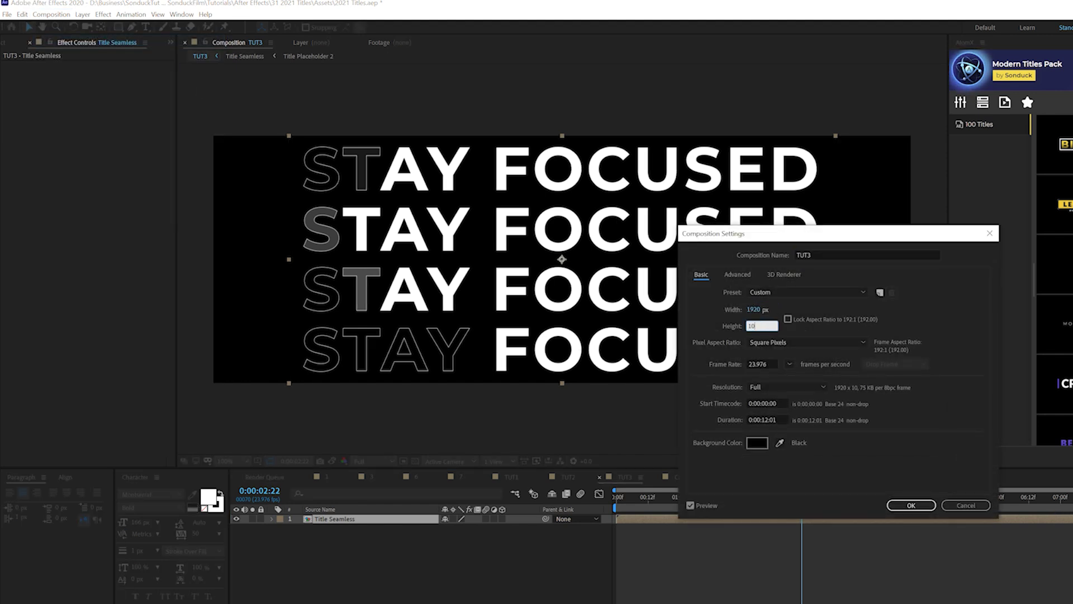
{"action": "left_click", "coordinate": [911, 505]}
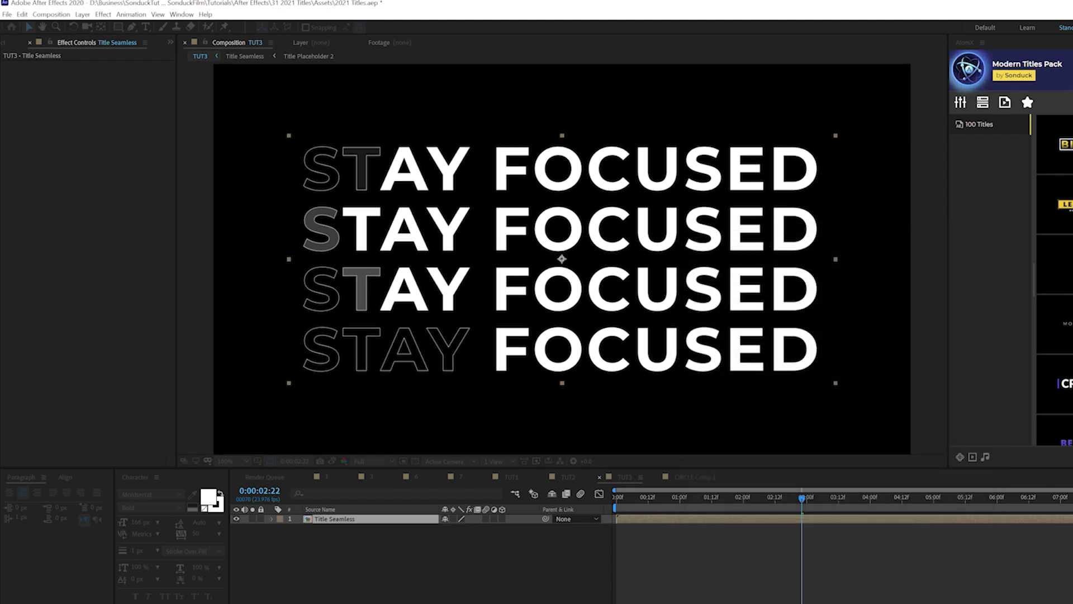
- Apply Motion Tile to Title Seamless with Output Width 690 and scrub to check the tiling
{"action": "left_click", "coordinate": [333, 519]}
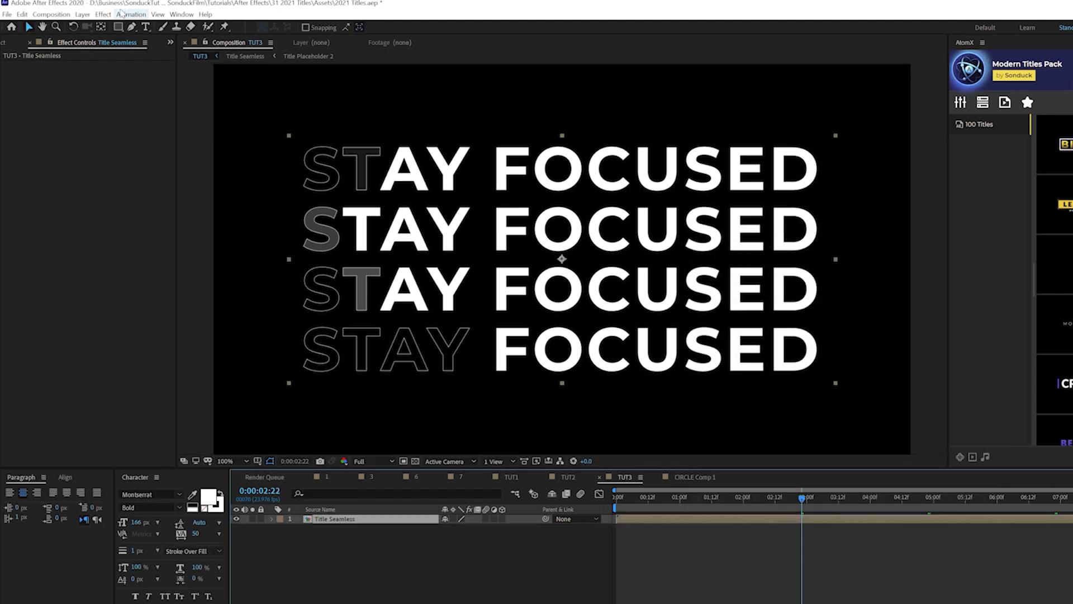
{"action": "left_click", "coordinate": [103, 14]}
{"action": "mouse_move", "coordinate": [170, 313]}
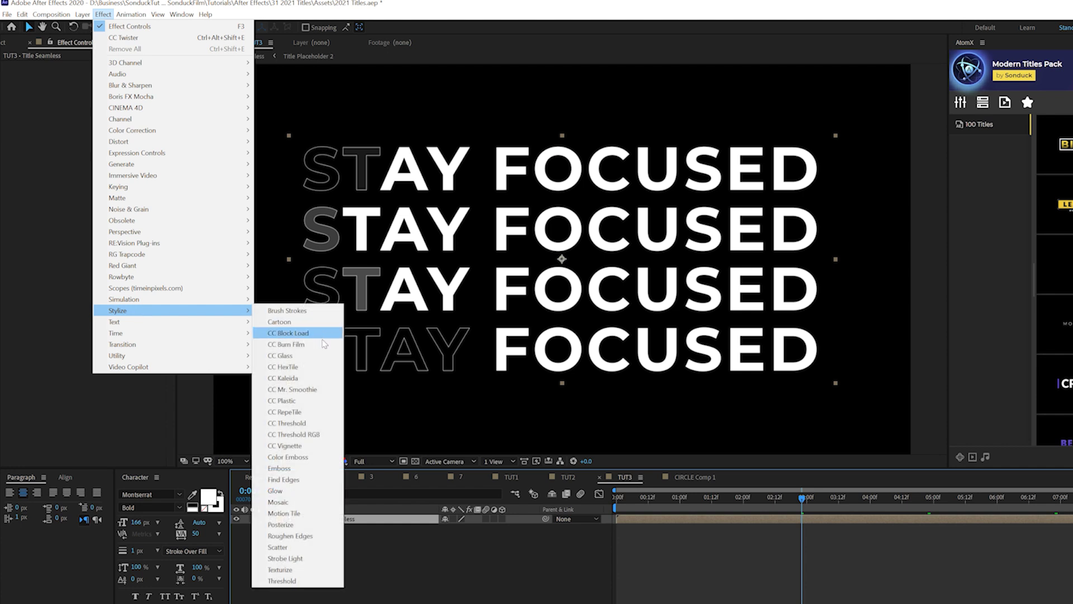
{"action": "left_click", "coordinate": [292, 513]}
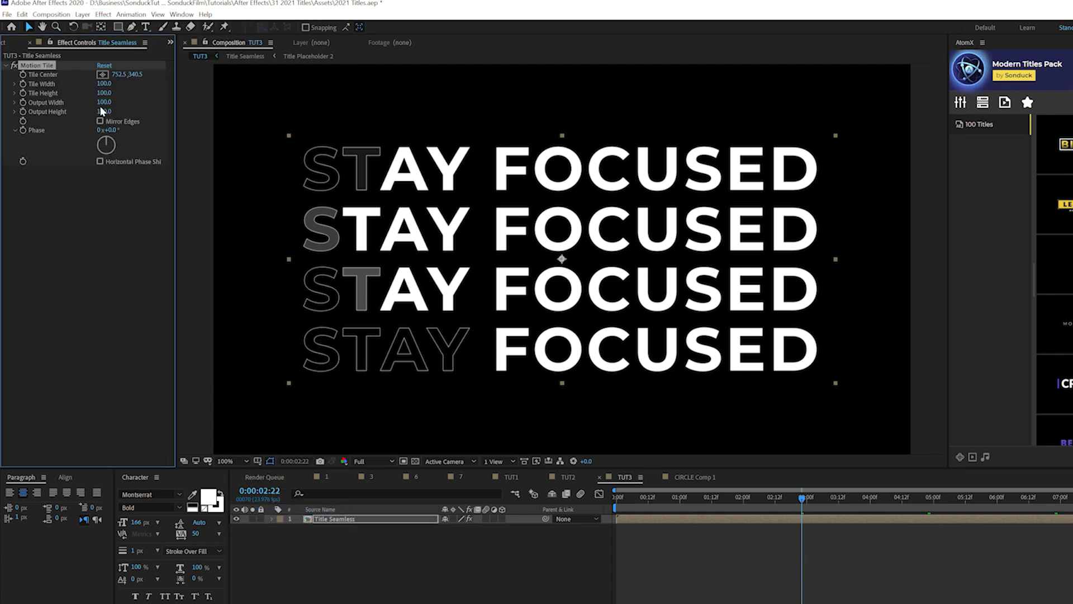
{"action": "left_click_drag", "start_coordinate": [104, 101], "coordinate": [138, 109]}
{"action": "left_click", "coordinate": [386, 592]}
{"action": "left_click", "coordinate": [620, 495]}
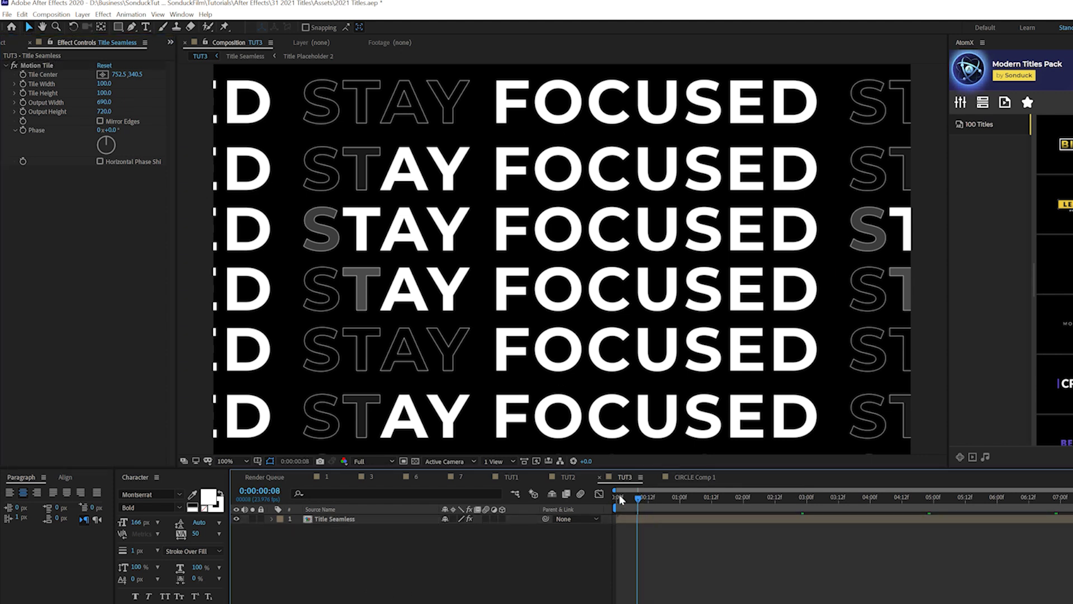
{"action": "mouse_move", "coordinate": [626, 499]}
{"action": "left_mouse_down"}
{"action": "mouse_move", "coordinate": [764, 520]}
{"action": "mouse_move", "coordinate": [614, 508]}
{"action": "left_mouse_up"}
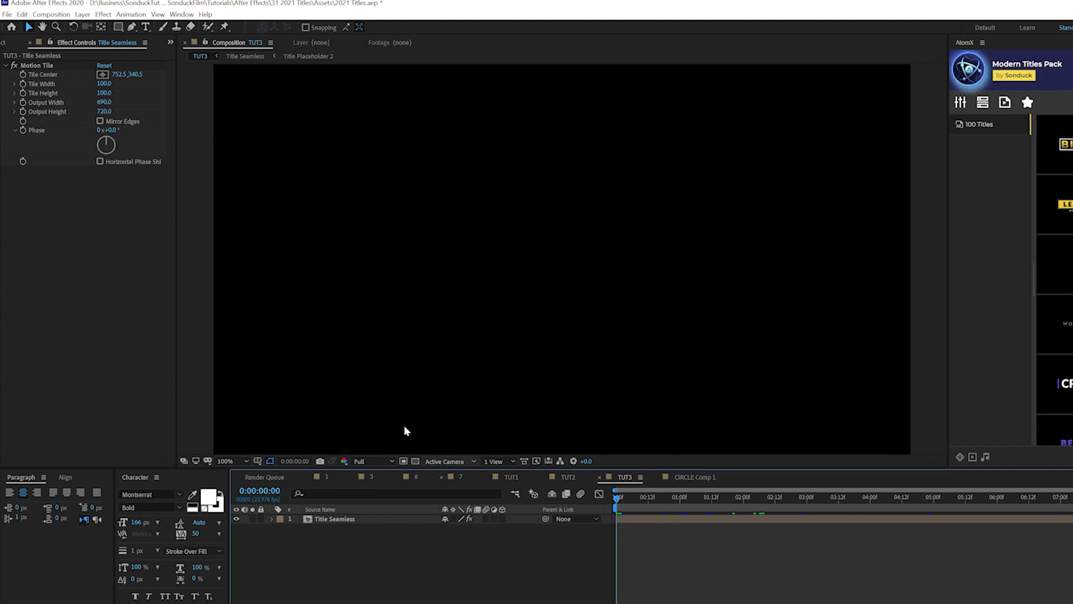
- Lower Motion Tile's Tile Center Y so the STAY FOCUSED rows shift up, checking across the timeline
{"action": "left_click", "coordinate": [24, 78]}
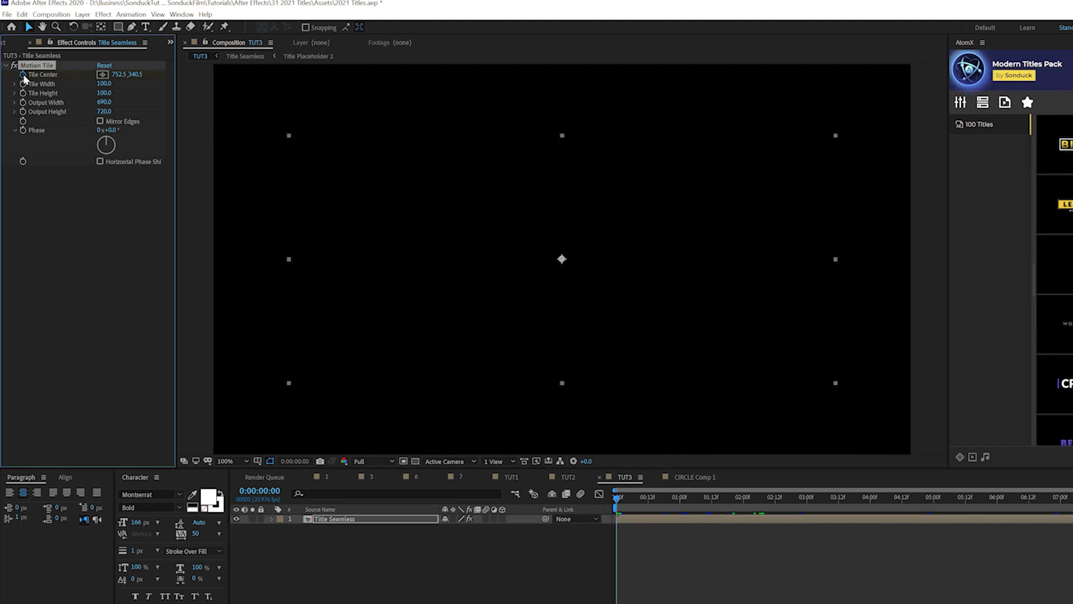
{"action": "left_click_drag", "start_coordinate": [809, 501], "coordinate": [936, 506]}
{"action": "left_click_drag", "start_coordinate": [134, 74], "coordinate": [100, 74]}
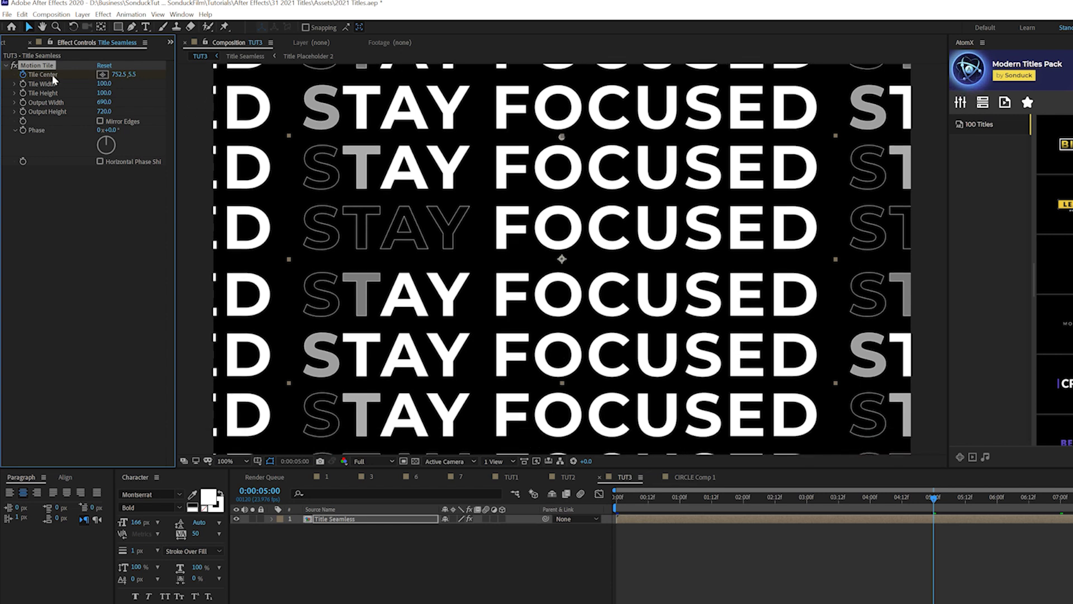
{"action": "left_click_drag", "start_coordinate": [863, 503], "coordinate": [716, 507]}
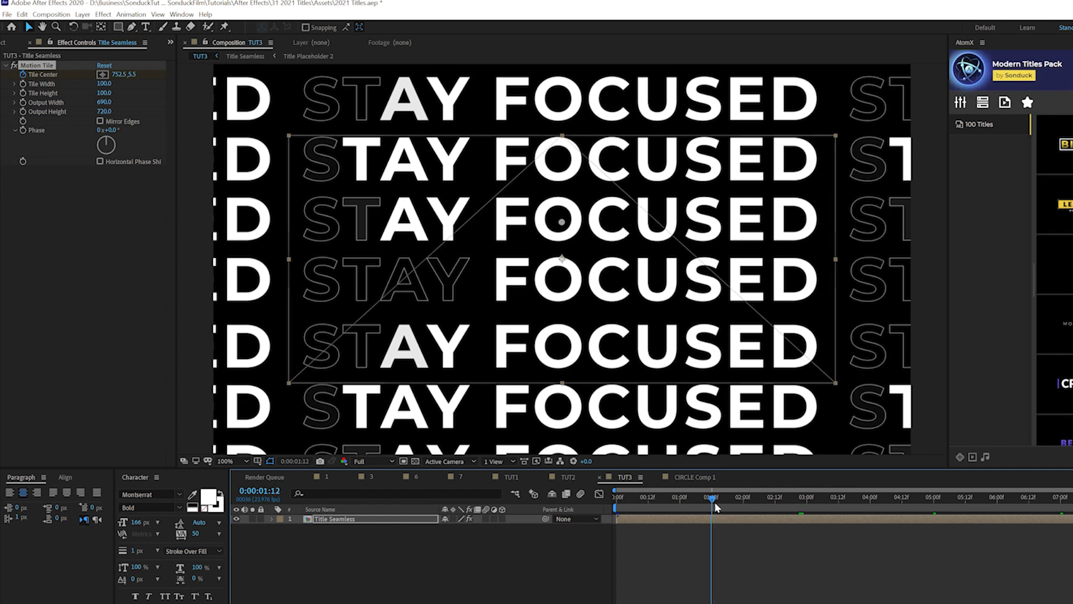
{"action": "left_click_drag", "start_coordinate": [711, 507], "coordinate": [683, 506]}
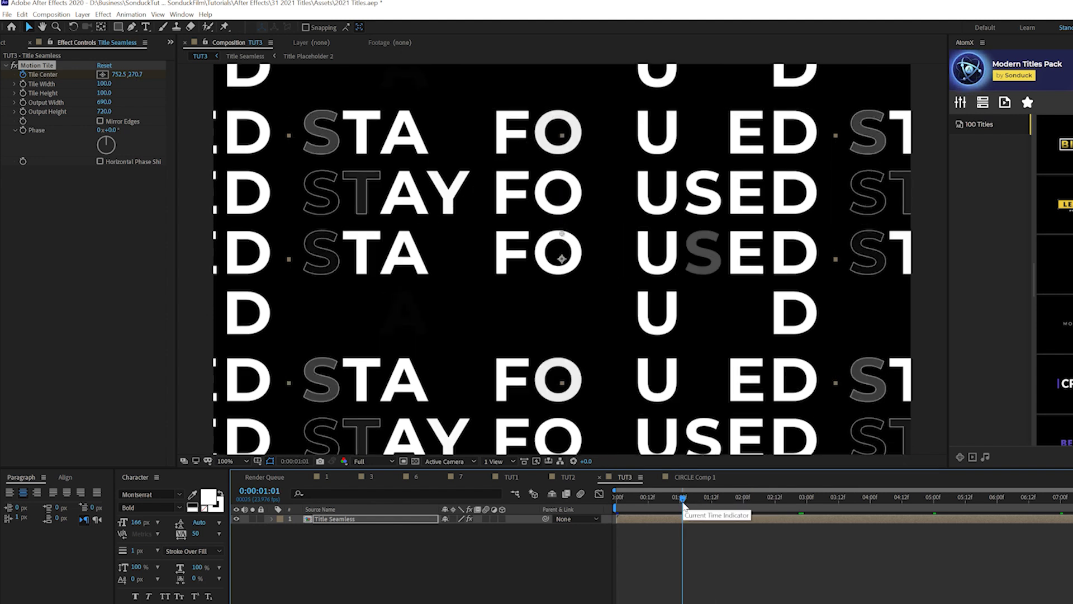
- Make Title Seamless a 3D layer tilted to X −52°, Y 8°, Z −23° and preview it
{"action": "left_click", "coordinate": [849, 497]}
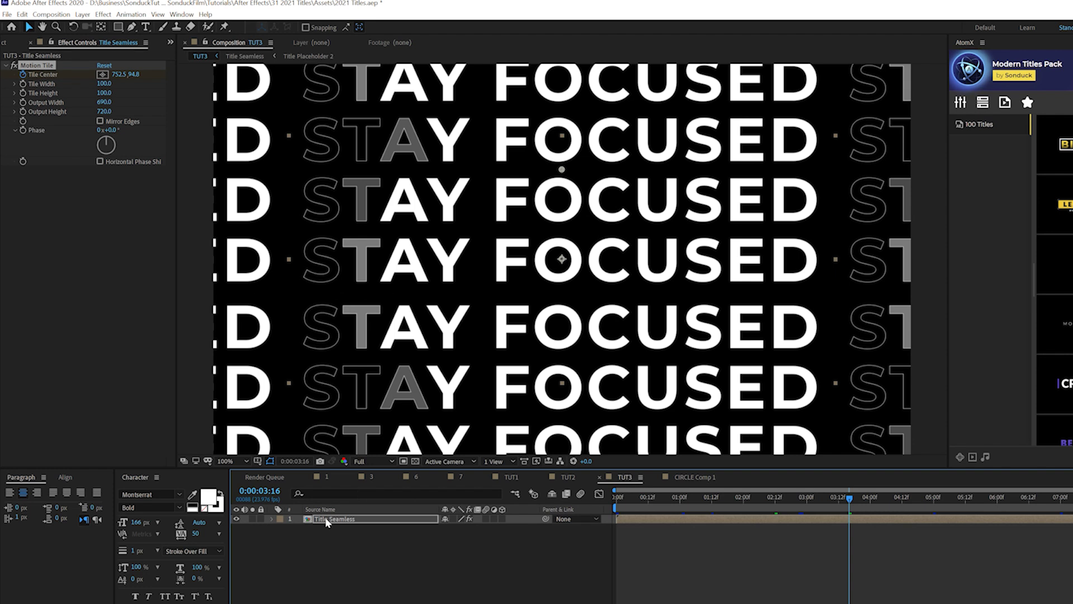
{"action": "left_click", "coordinate": [336, 536]}
{"action": "left_click", "coordinate": [501, 518]}
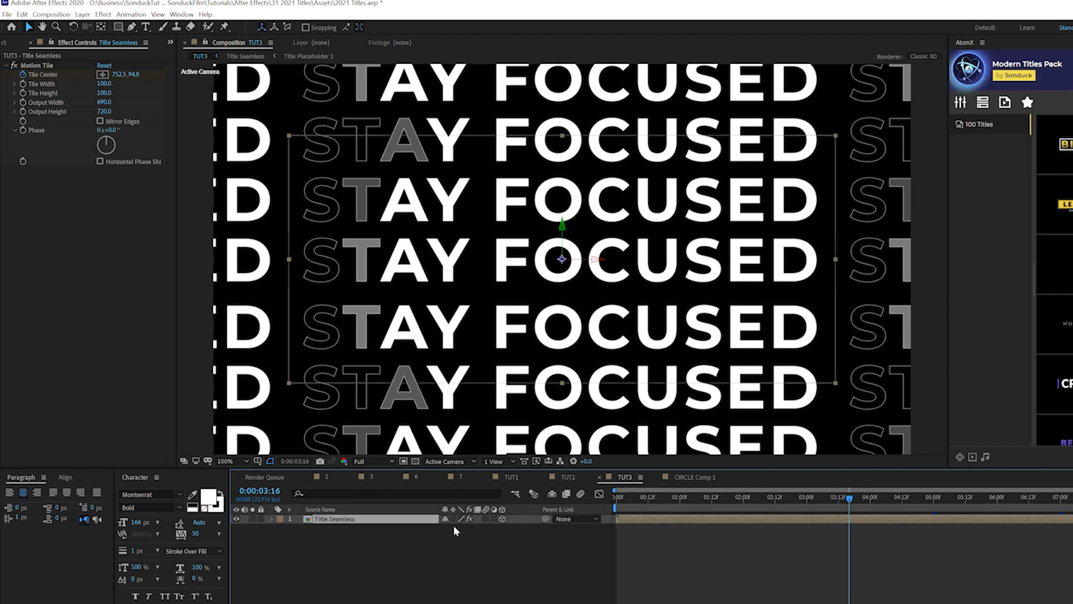
{"action": "key", "text": "r"}
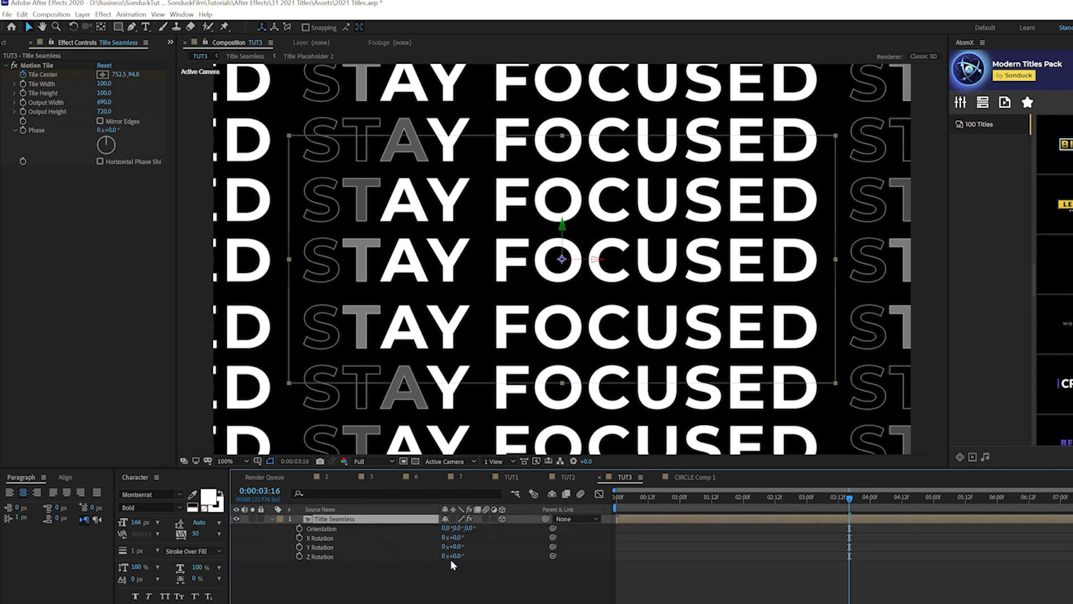
{"action": "left_click_drag", "start_coordinate": [458, 540], "coordinate": [449, 556]}
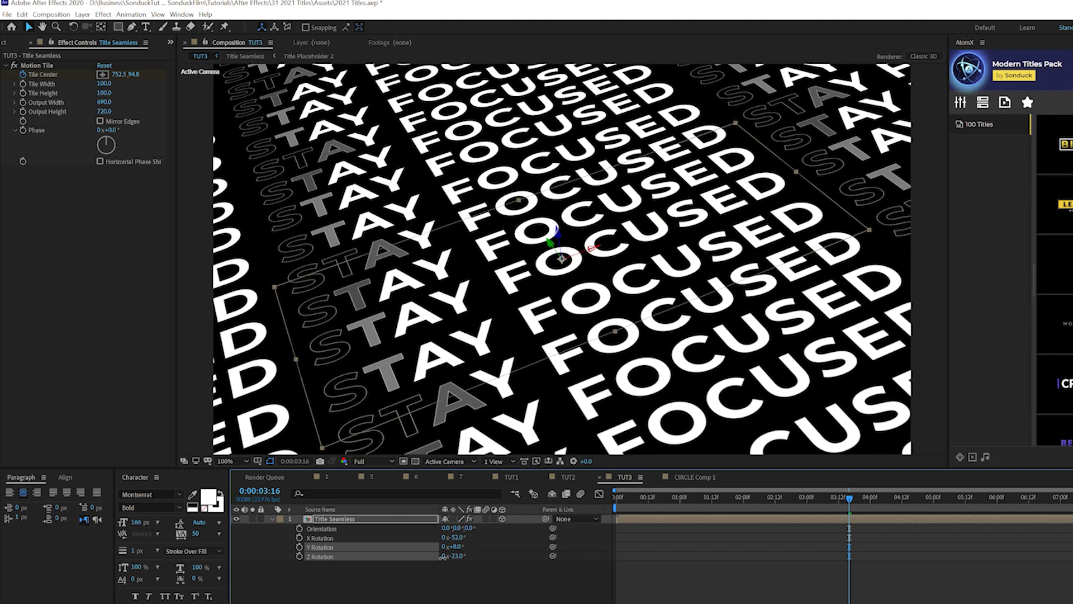
{"action": "left_click", "coordinate": [715, 512]}
{"action": "key", "text": "space"}
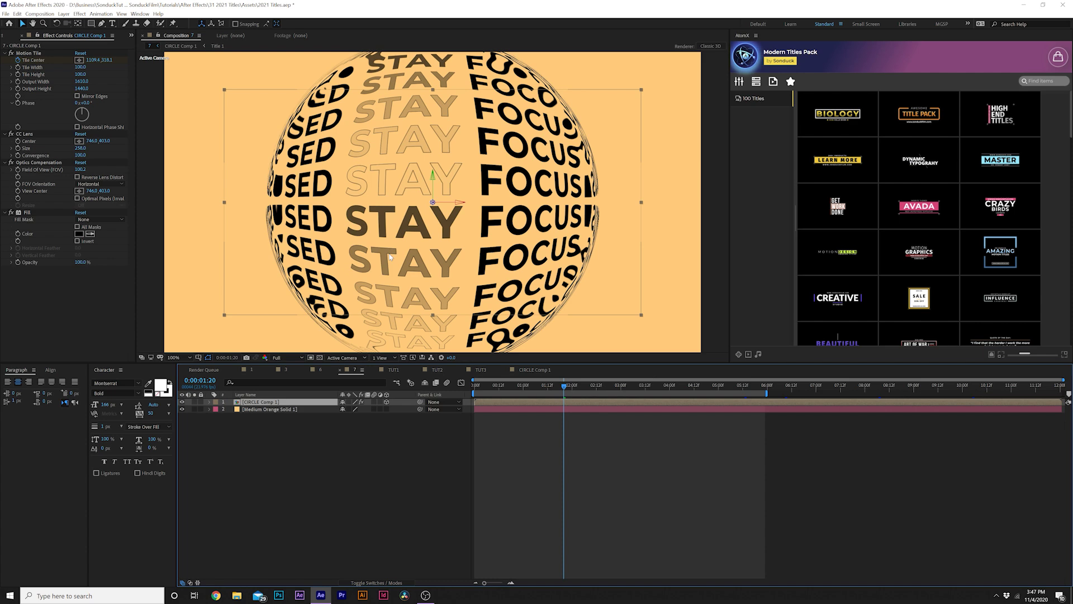
- In TUT3, set Title Seamless's X, Y and Z Rotation all to 0° and reselect the layer
{"action": "left_click", "coordinate": [480, 369]}
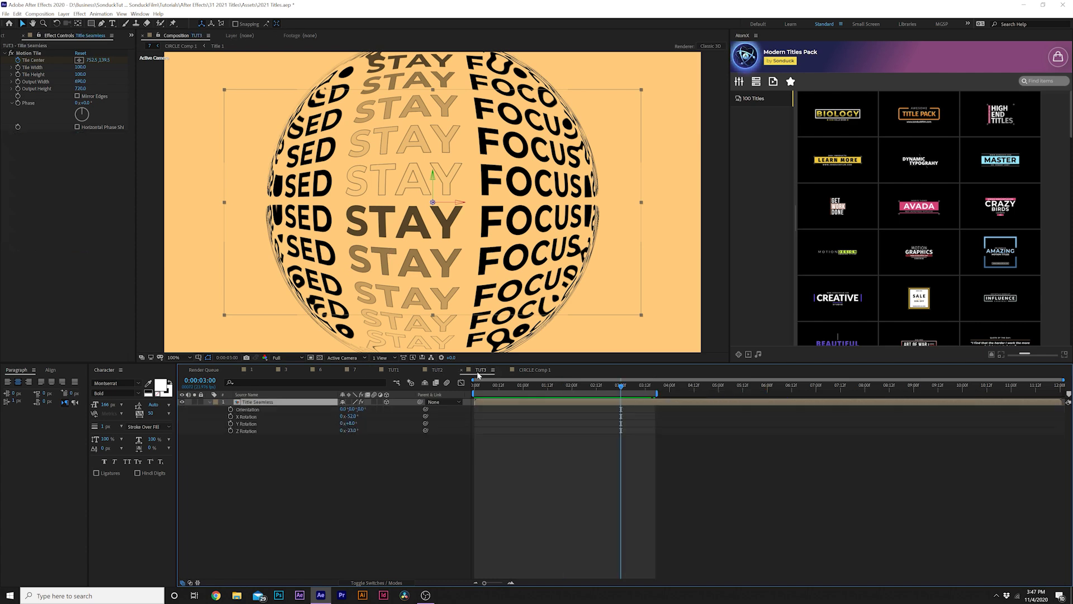
{"action": "left_click", "coordinate": [351, 417]}
{"action": "type", "text": "0"}
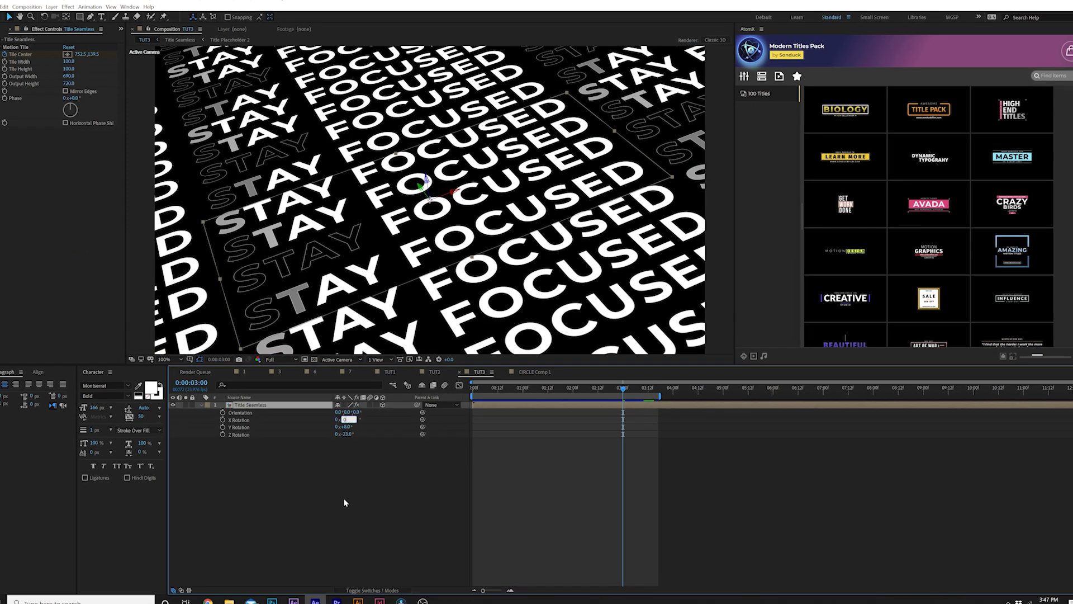
{"action": "key", "text": "Tab"}
{"action": "type", "text": "0"}
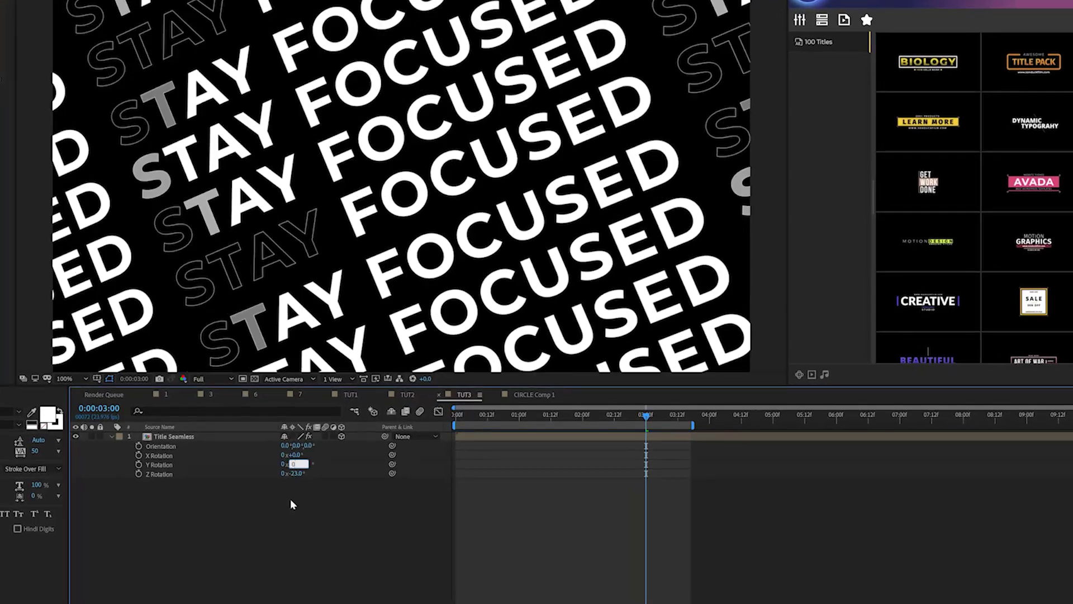
{"action": "key", "text": "Tab"}
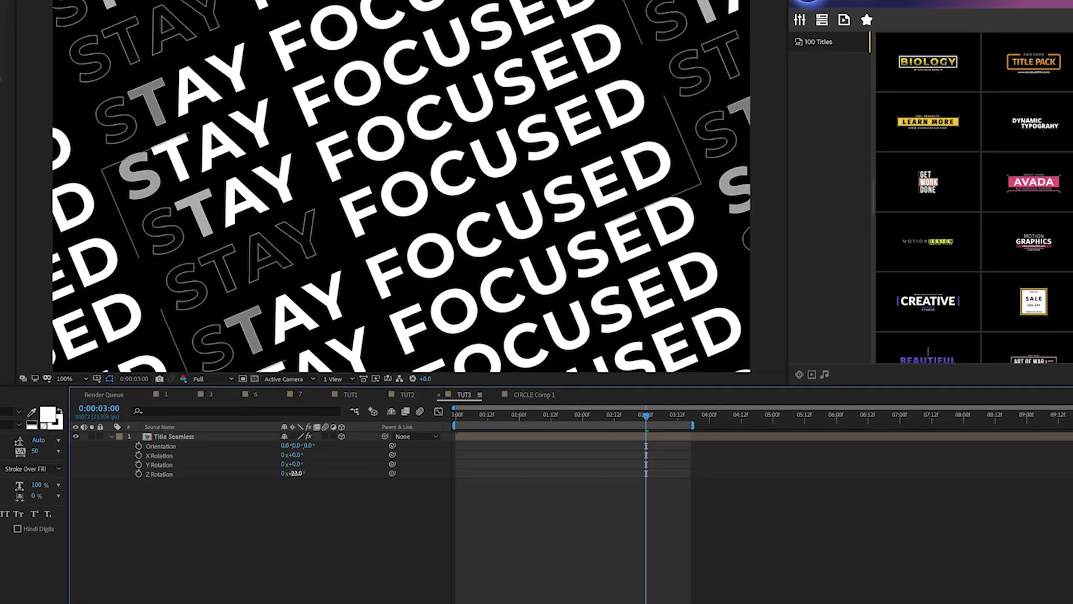
{"action": "type", "text": "0"}
{"action": "key", "text": "Return"}
{"action": "left_click", "coordinate": [179, 438]}
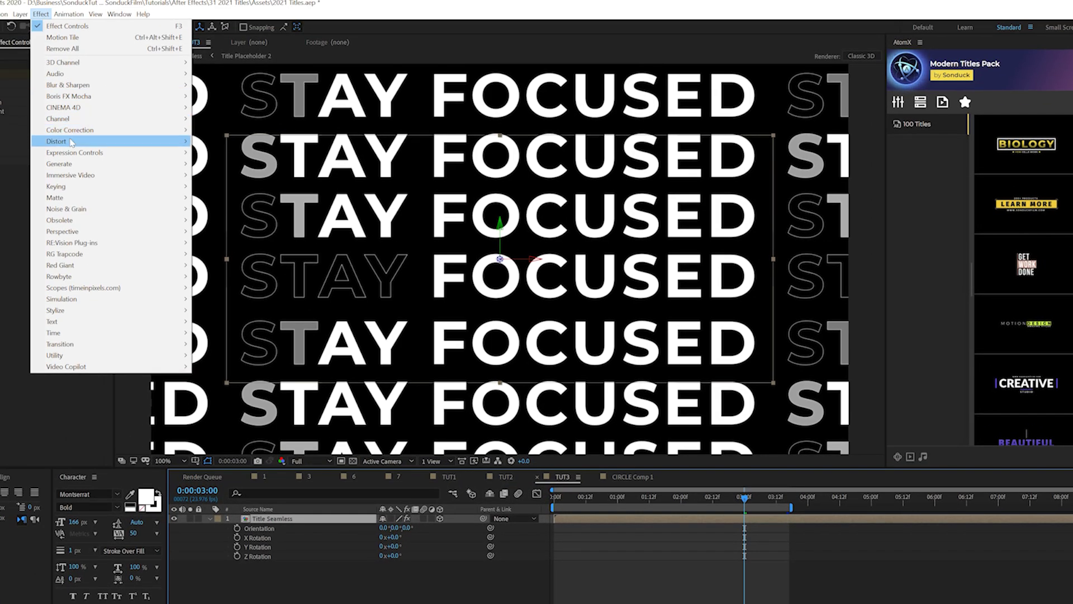
- Apply CC Lens from Distort to the title with Size 250
{"action": "mouse_move", "coordinate": [22, 100]}
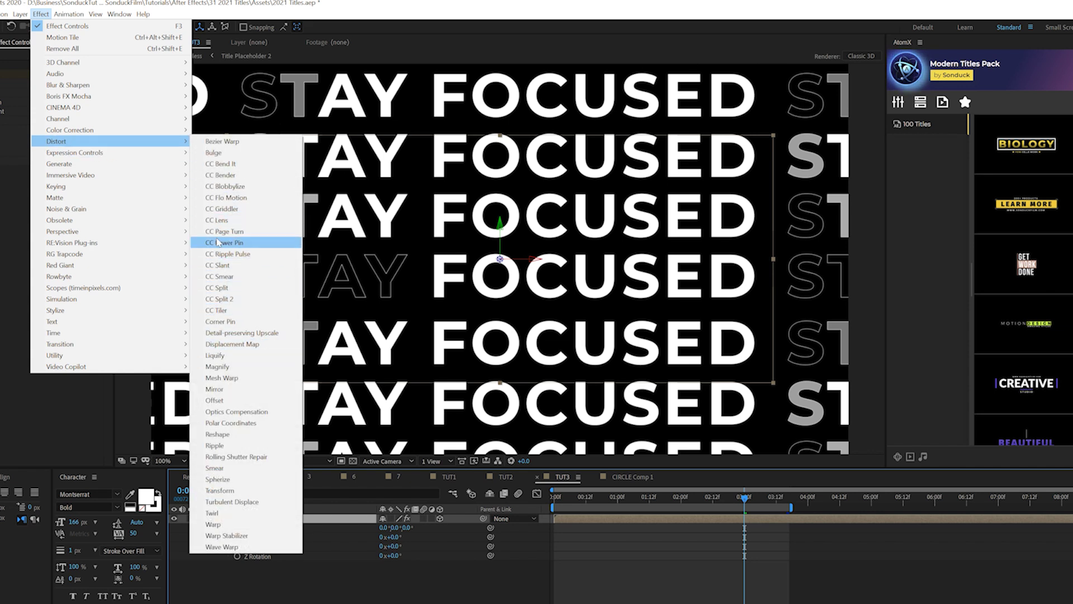
{"action": "left_click", "coordinate": [218, 219]}
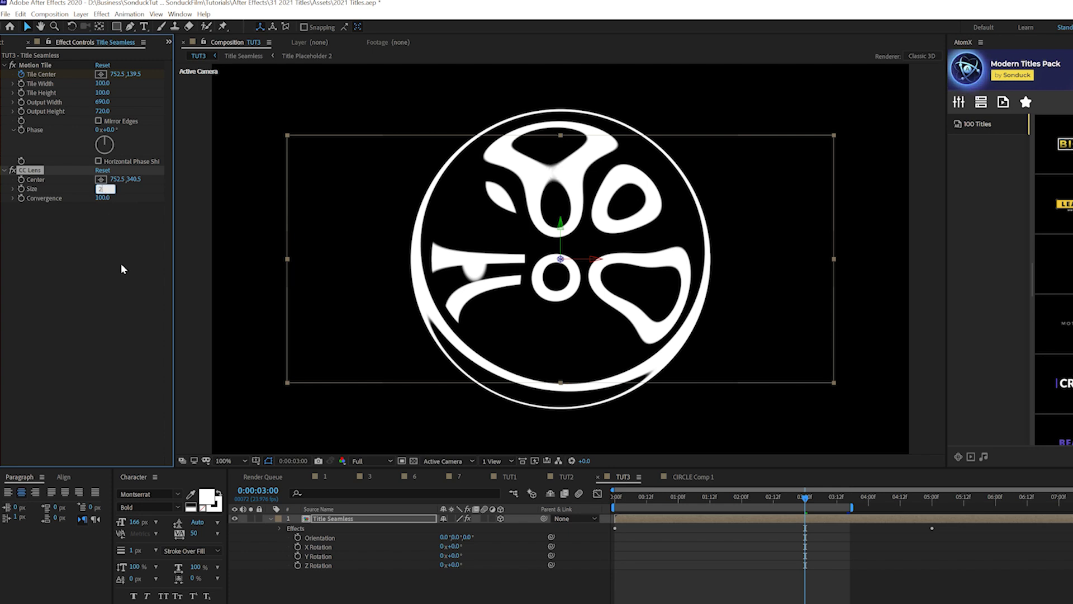
{"action": "type", "text": "250"}
{"action": "key", "text": "Return"}
- Add Optics Compensation from Distort with Field Of View 100
{"action": "left_click", "coordinate": [101, 14]}
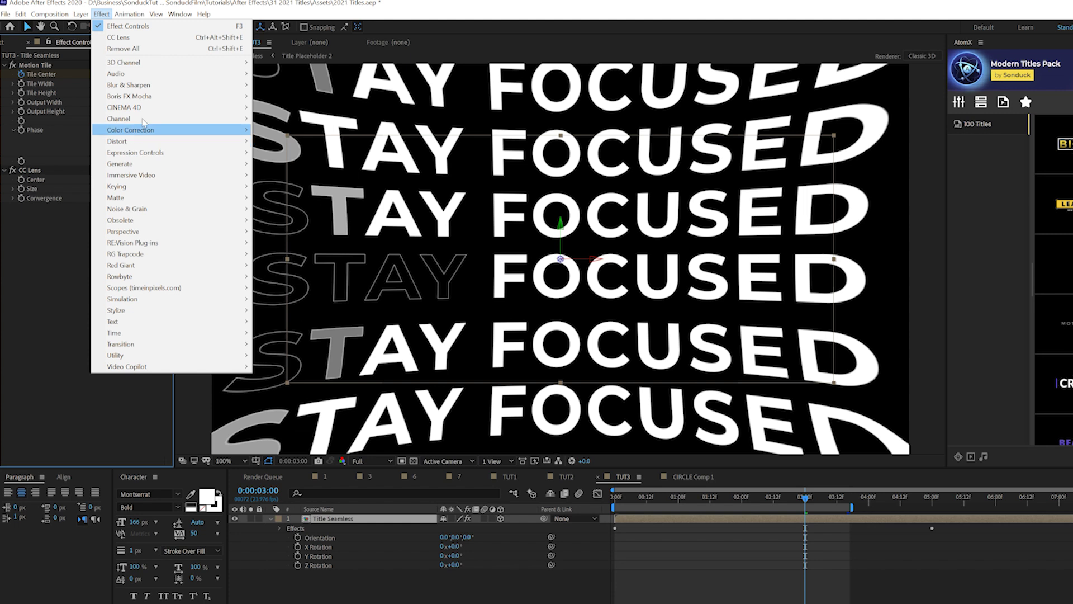
{"action": "mouse_move", "coordinate": [135, 146]}
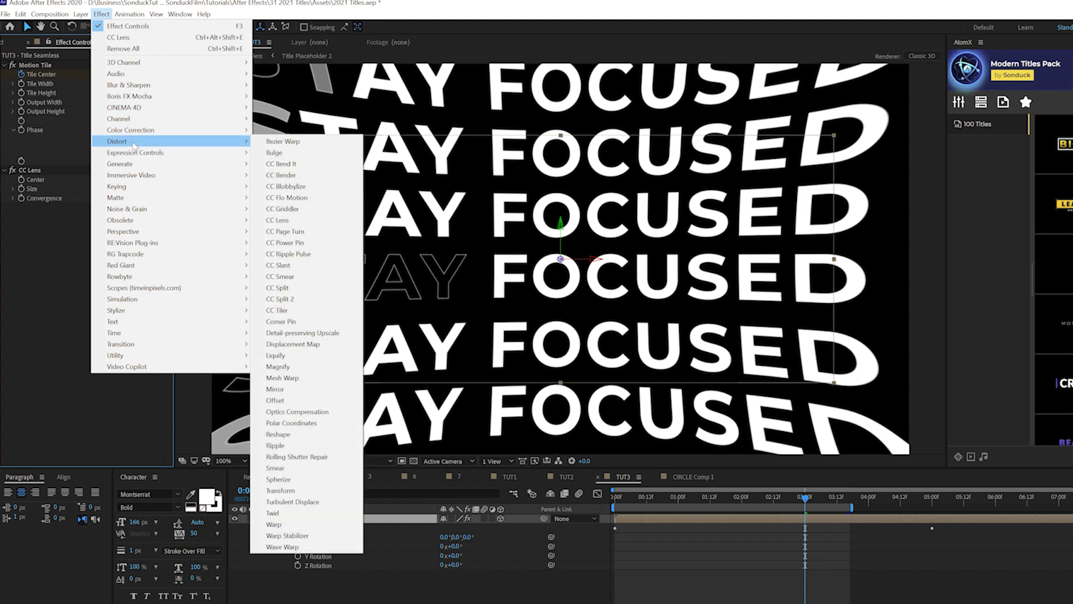
{"action": "left_click", "coordinate": [304, 415]}
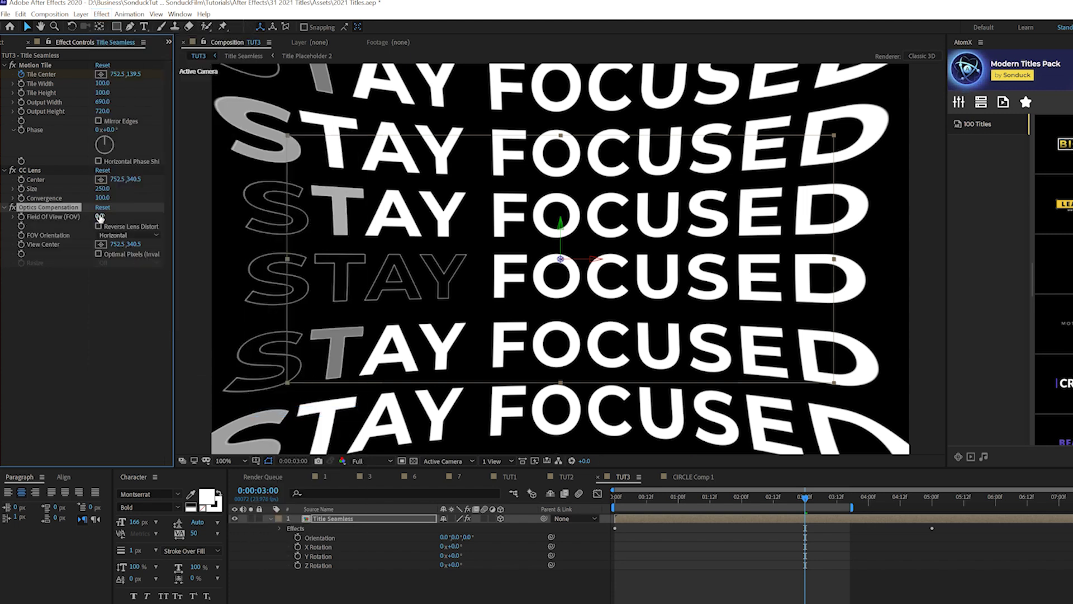
{"action": "type", "text": "100"}
{"action": "key", "text": "Return"}
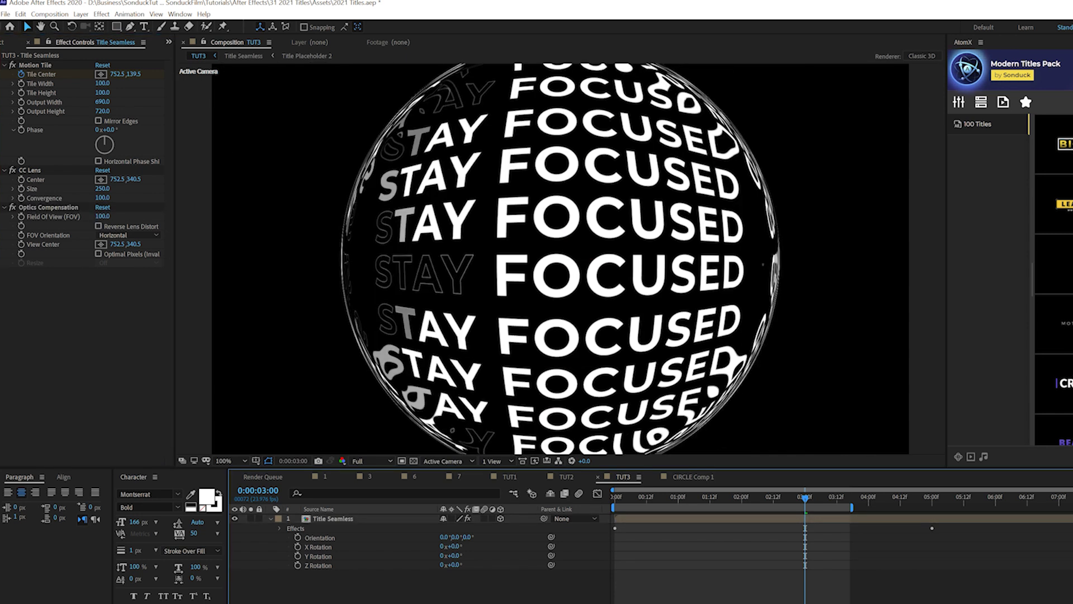